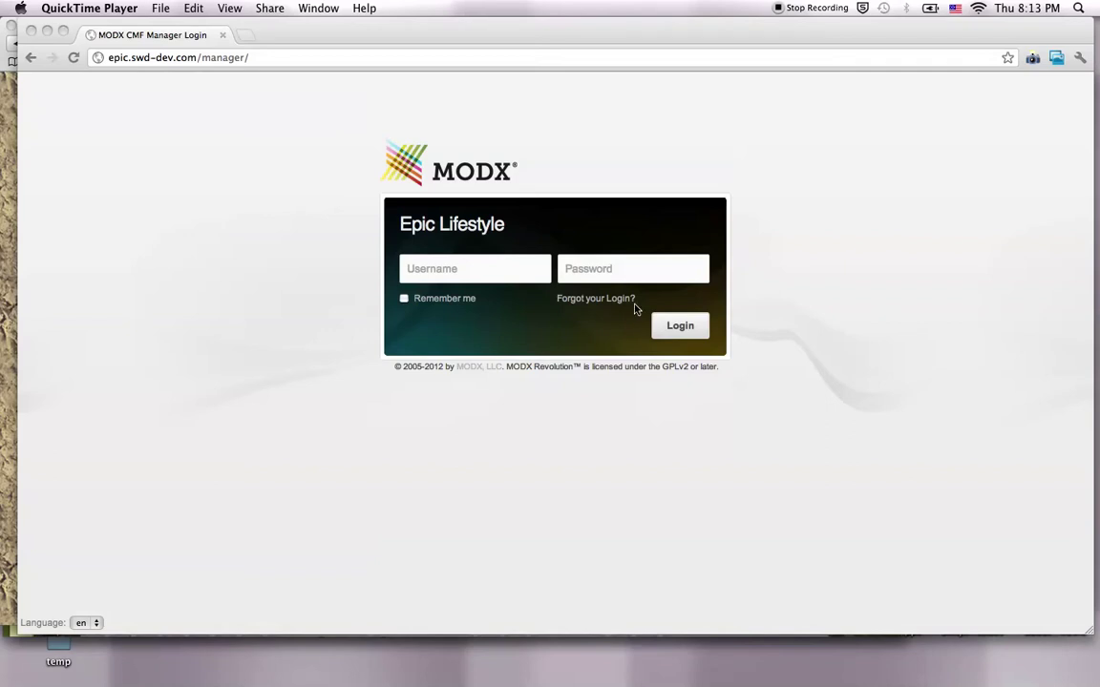
Log in to the MODX manager with the manager username and account password
{"action": "left_click", "coordinate": [444, 268]}
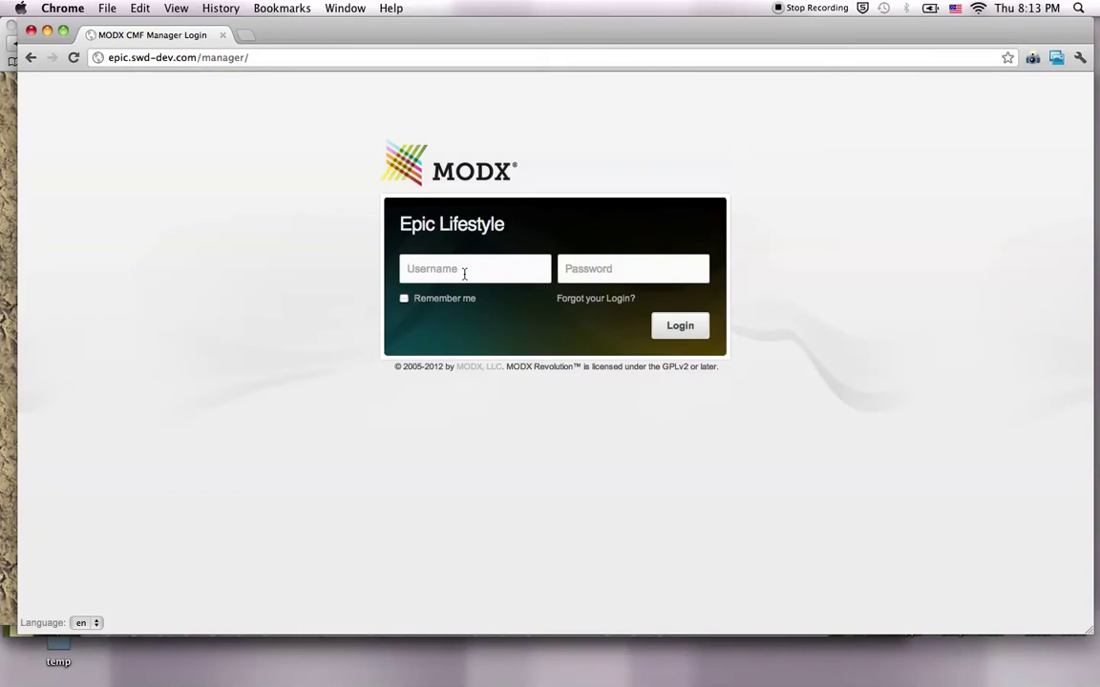
{"action": "type", "text": "Tutorials"}
{"action": "key", "text": "Tab"}
{"action": "type", "text": "•••••••••••"}
{"action": "key", "text": "Return"}
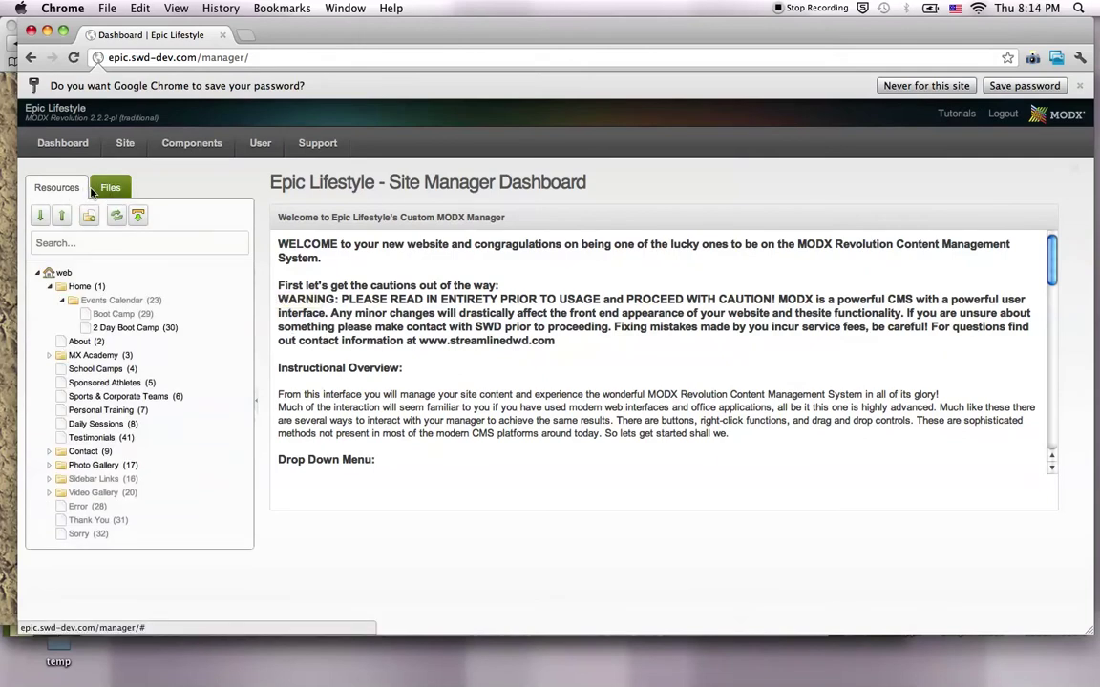
Expand all folders in the Resources tree and let Chrome save the manager password
{"action": "left_click", "coordinate": [39, 218]}
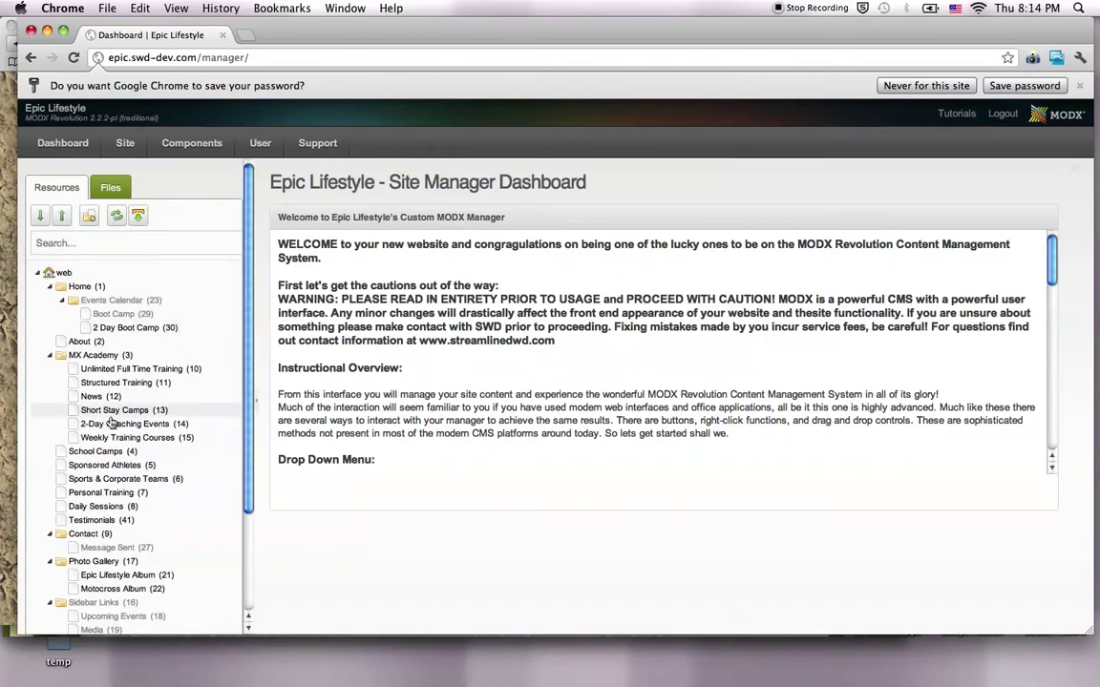
{"action": "scroll", "coordinate": [112, 424], "scroll_direction": "down", "scroll_amount": 3}
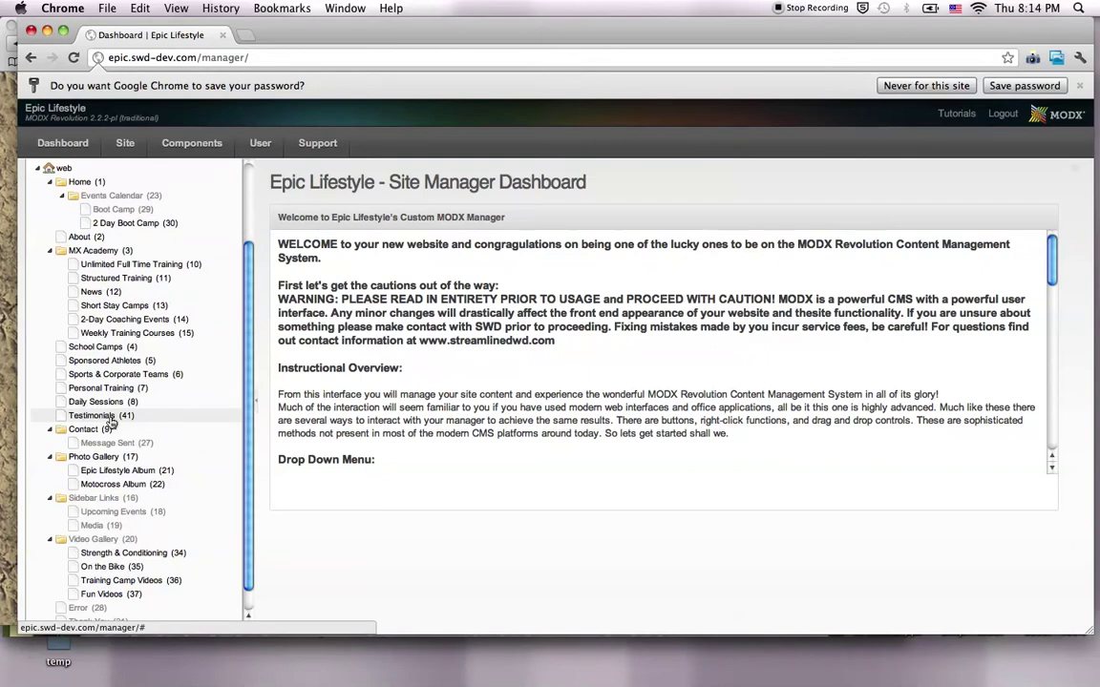
{"action": "scroll", "coordinate": [111, 424], "scroll_direction": "up", "scroll_amount": 3}
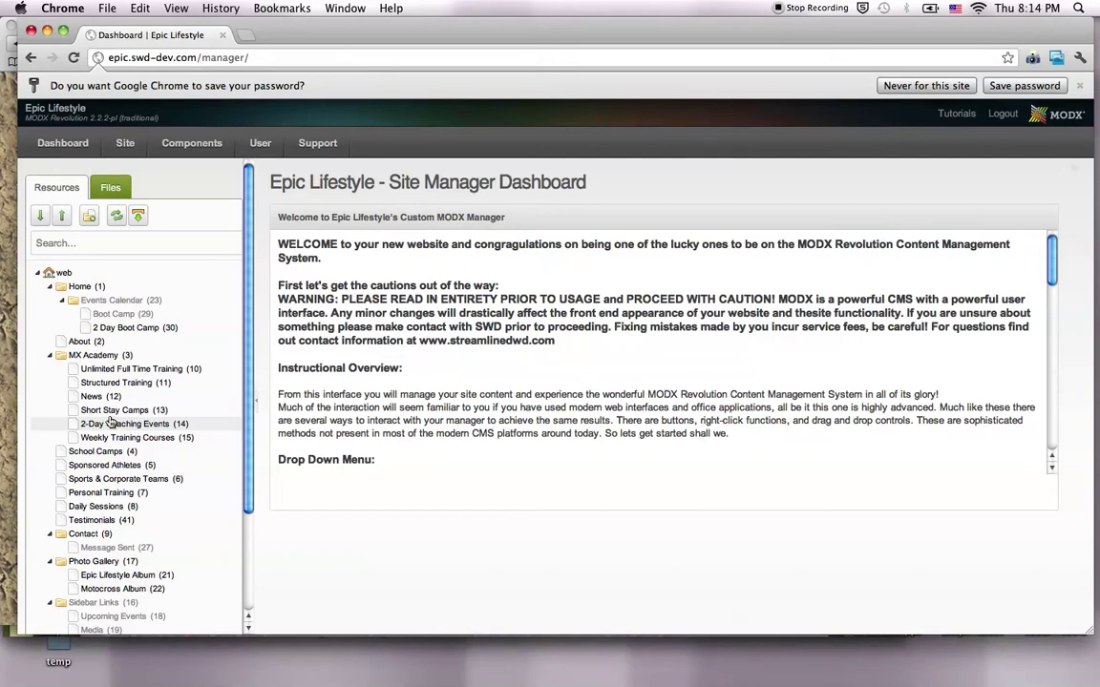
{"action": "left_click", "coordinate": [1017, 87]}
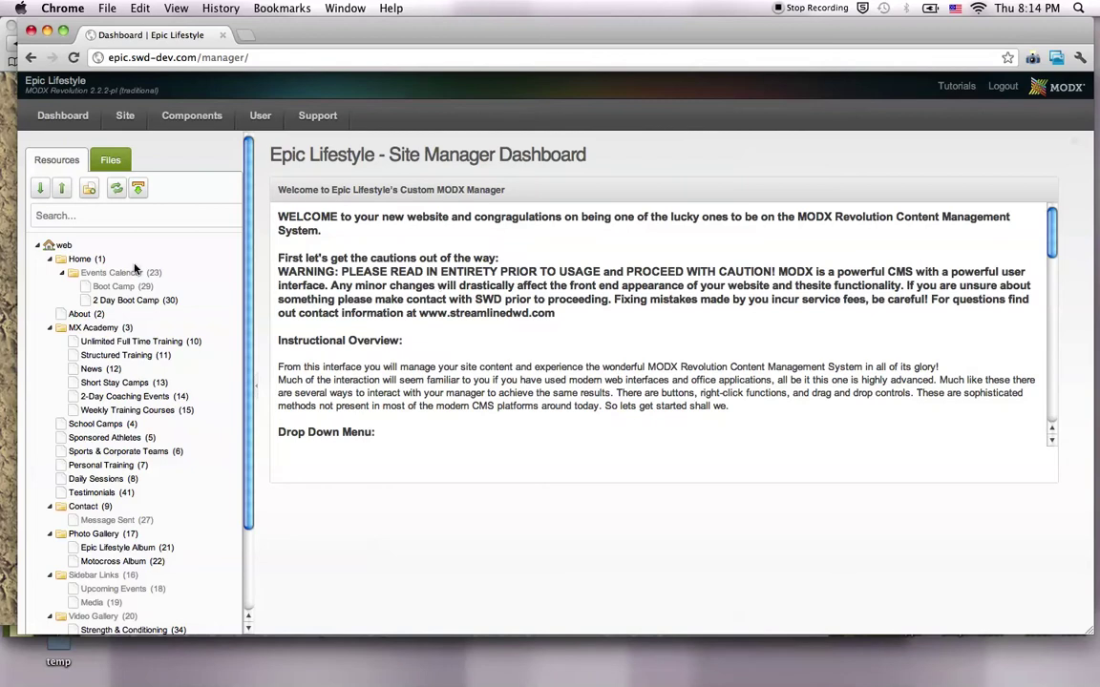
In Safari, show the 30 June 15:00 Boot Camp in the home page's Upcoming Events calendar
{"action": "key", "text": "super+Tab"}
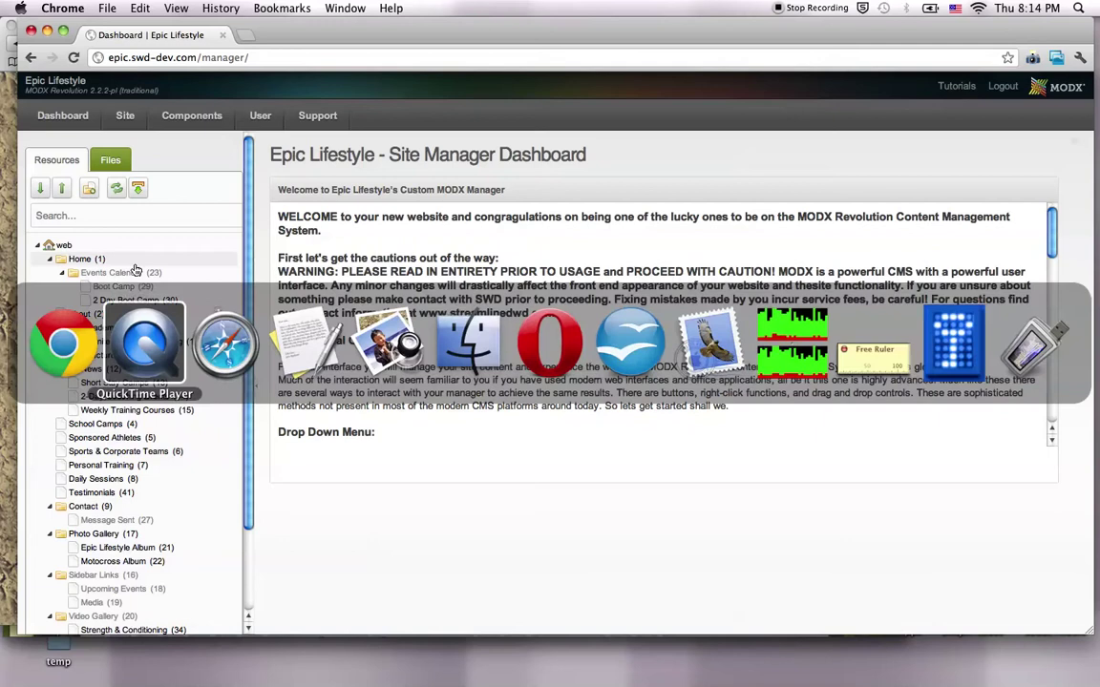
{"action": "key", "text": "super+Tab"}
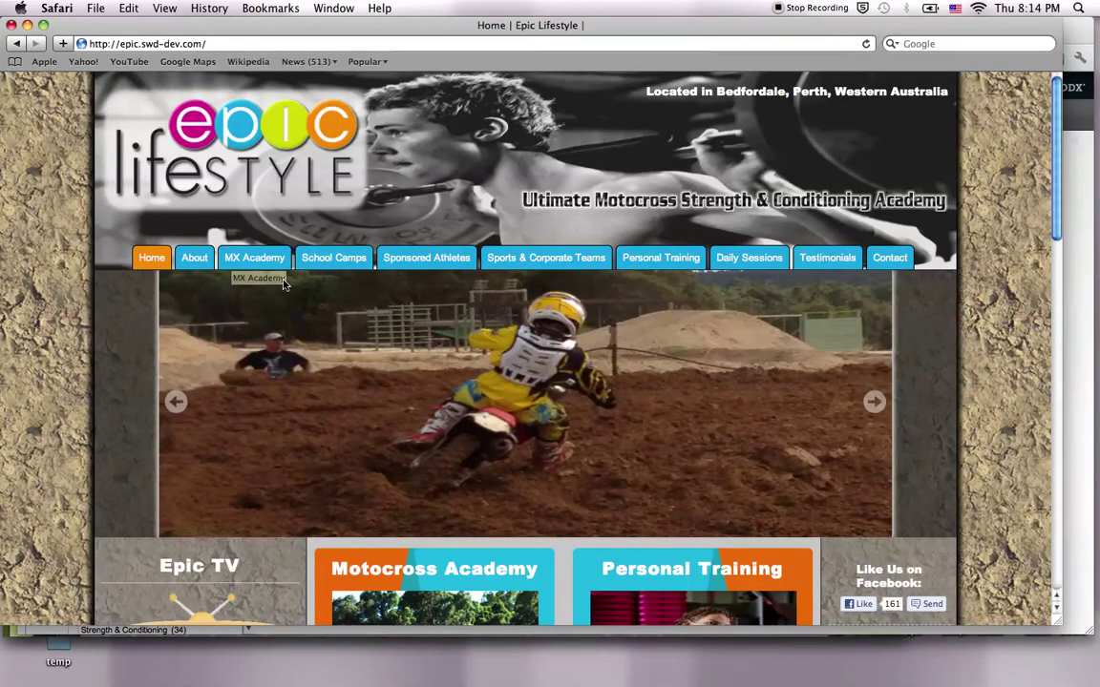
{"action": "scroll", "coordinate": [283, 284], "scroll_direction": "down", "scroll_amount": 2}
{"action": "scroll", "coordinate": [283, 283], "scroll_direction": "down", "scroll_amount": 2}
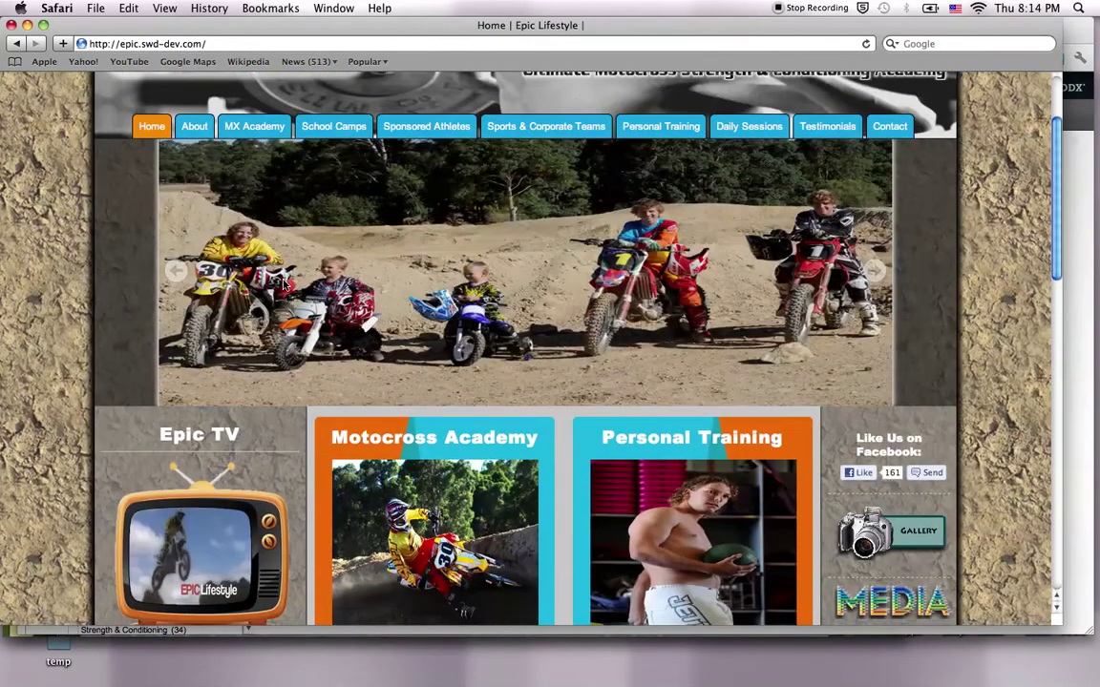
{"action": "scroll", "coordinate": [282, 283], "scroll_direction": "down", "scroll_amount": 5}
{"action": "scroll", "coordinate": [282, 283], "scroll_direction": "down", "scroll_amount": 2}
{"action": "scroll", "coordinate": [496, 346], "scroll_direction": "down", "scroll_amount": 3}
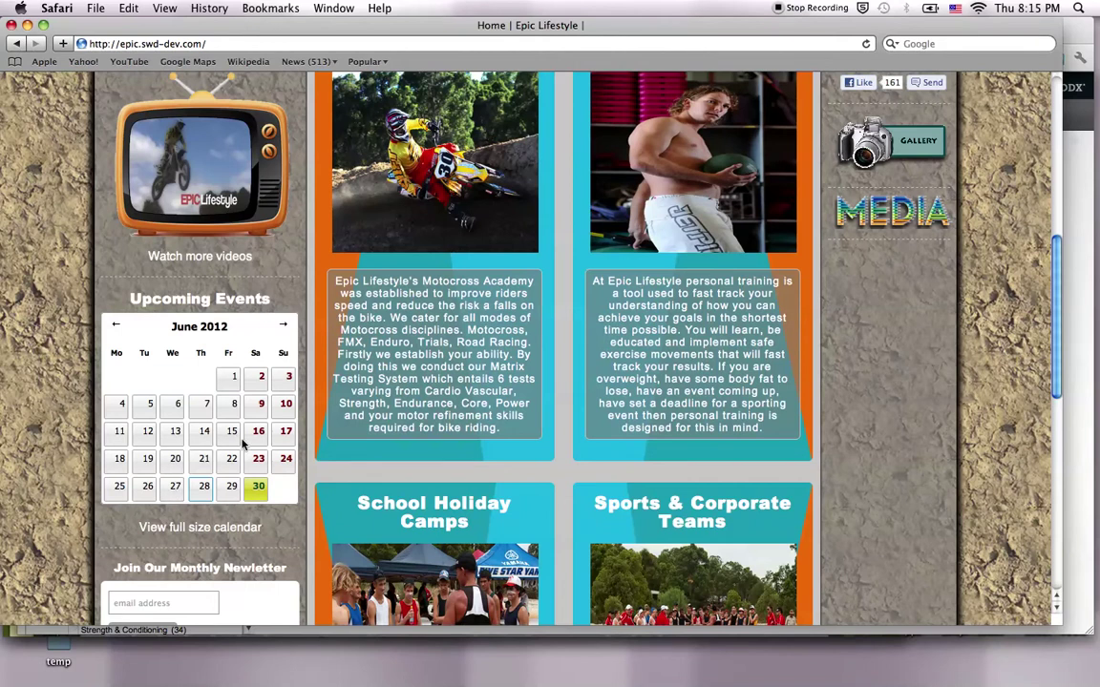
{"action": "scroll", "coordinate": [247, 444], "scroll_direction": "down", "scroll_amount": 2}
{"action": "mouse_move", "coordinate": [256, 464]}
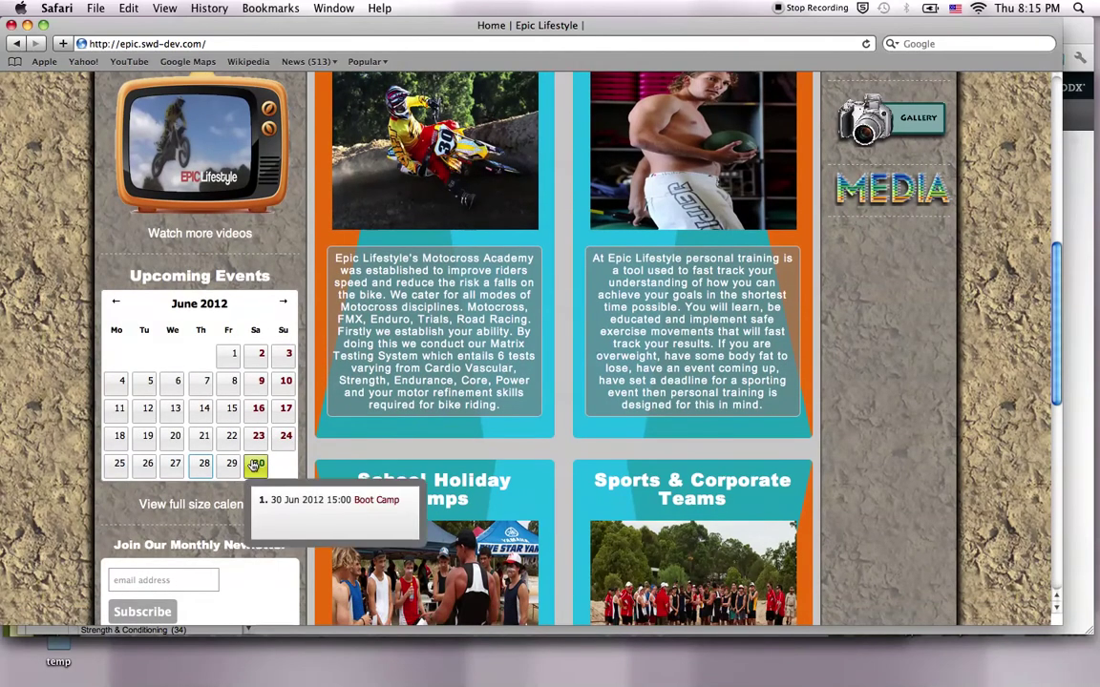
{"action": "left_click", "coordinate": [368, 504]}
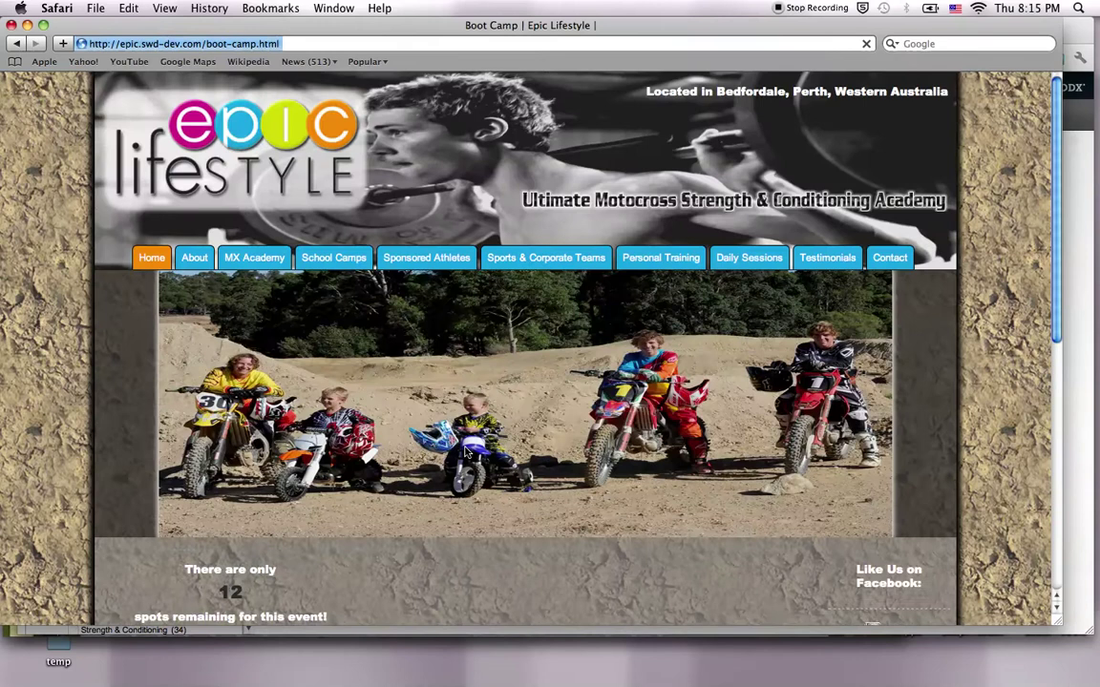
{"action": "scroll", "coordinate": [465, 452], "scroll_direction": "down", "scroll_amount": 2}
{"action": "scroll", "coordinate": [465, 453], "scroll_direction": "down", "scroll_amount": 7}
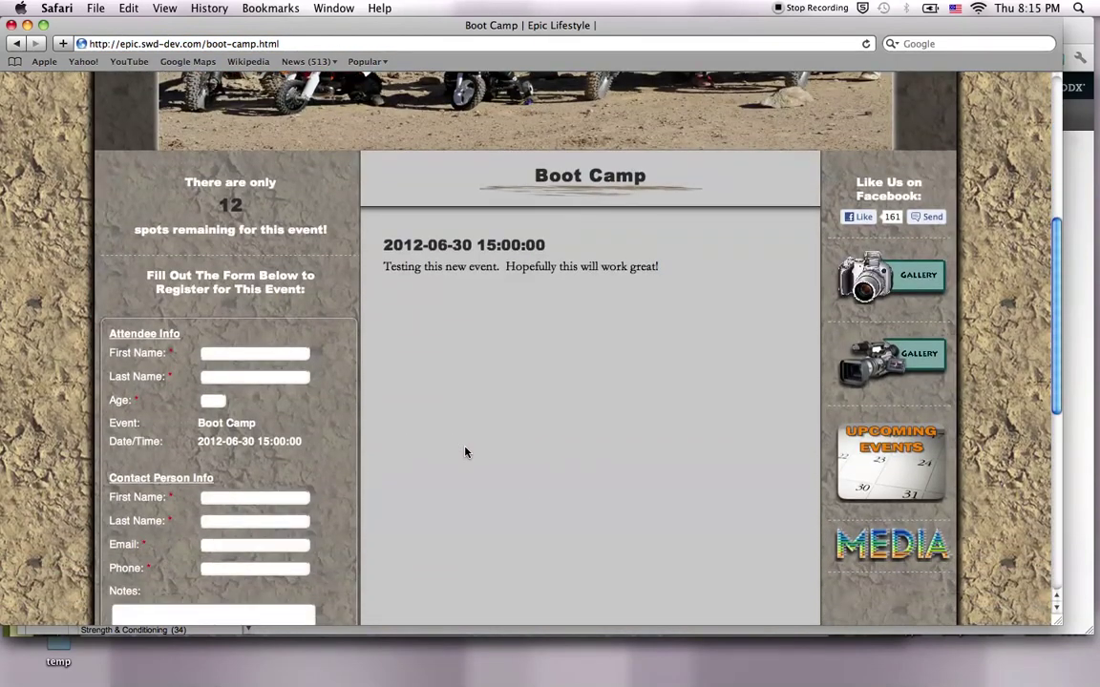
{"action": "scroll", "coordinate": [465, 453], "scroll_direction": "down", "scroll_amount": 3}
{"action": "scroll", "coordinate": [465, 452], "scroll_direction": "up", "scroll_amount": 3}
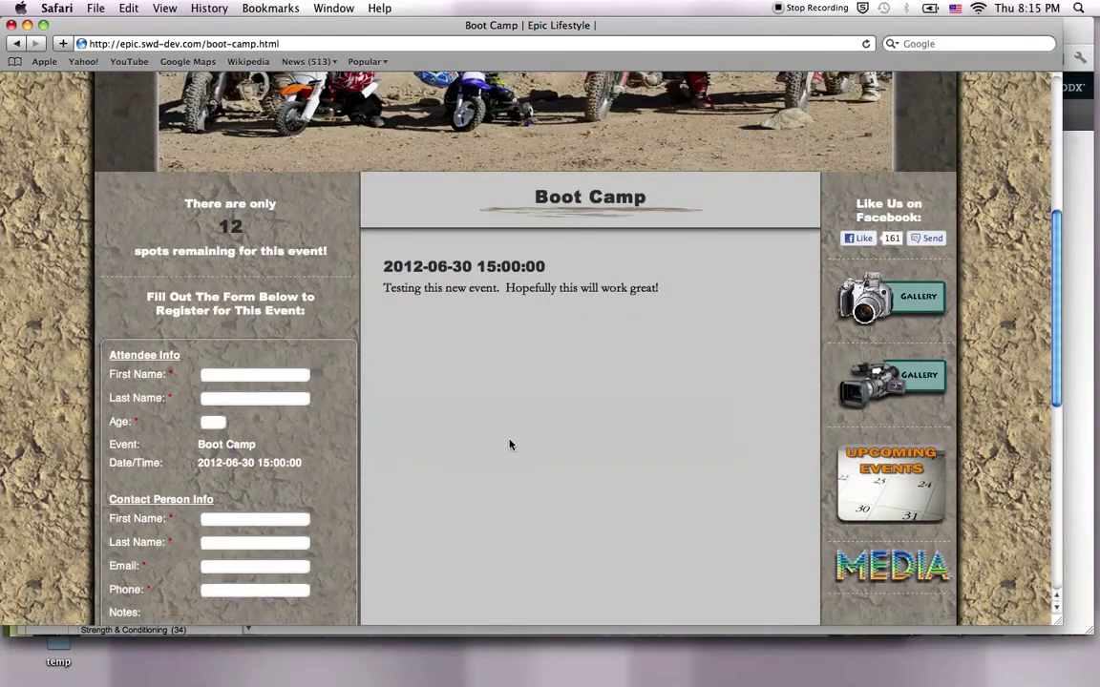
{"action": "scroll", "coordinate": [491, 387], "scroll_direction": "up", "scroll_amount": 1}
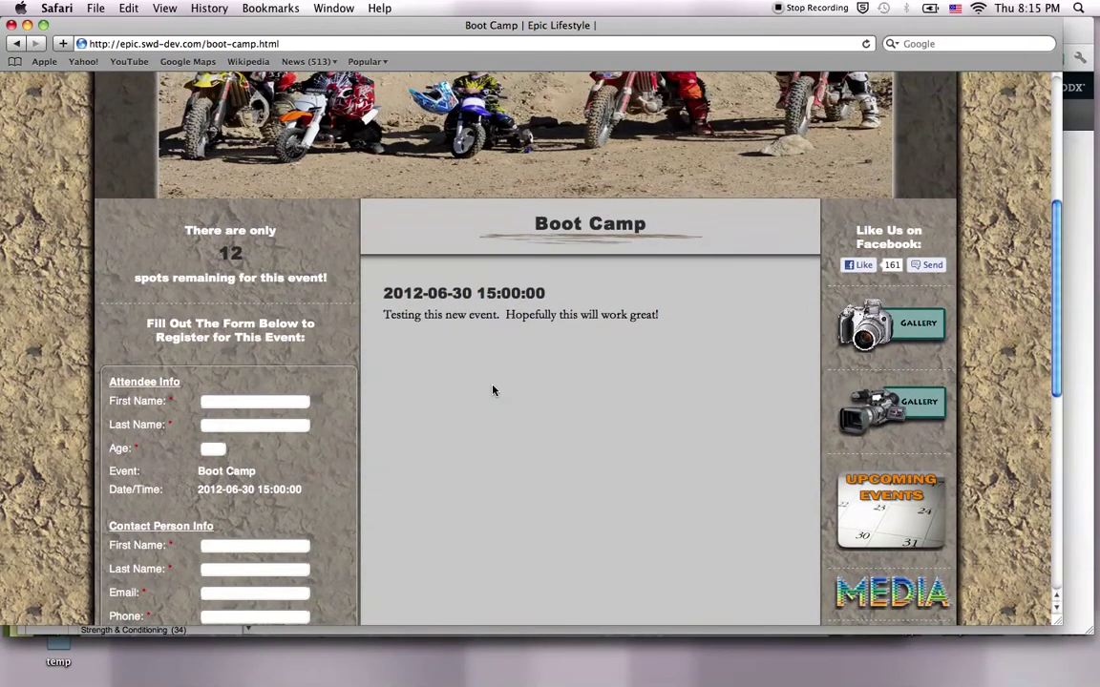
{"action": "key", "text": "super+bracketleft"}
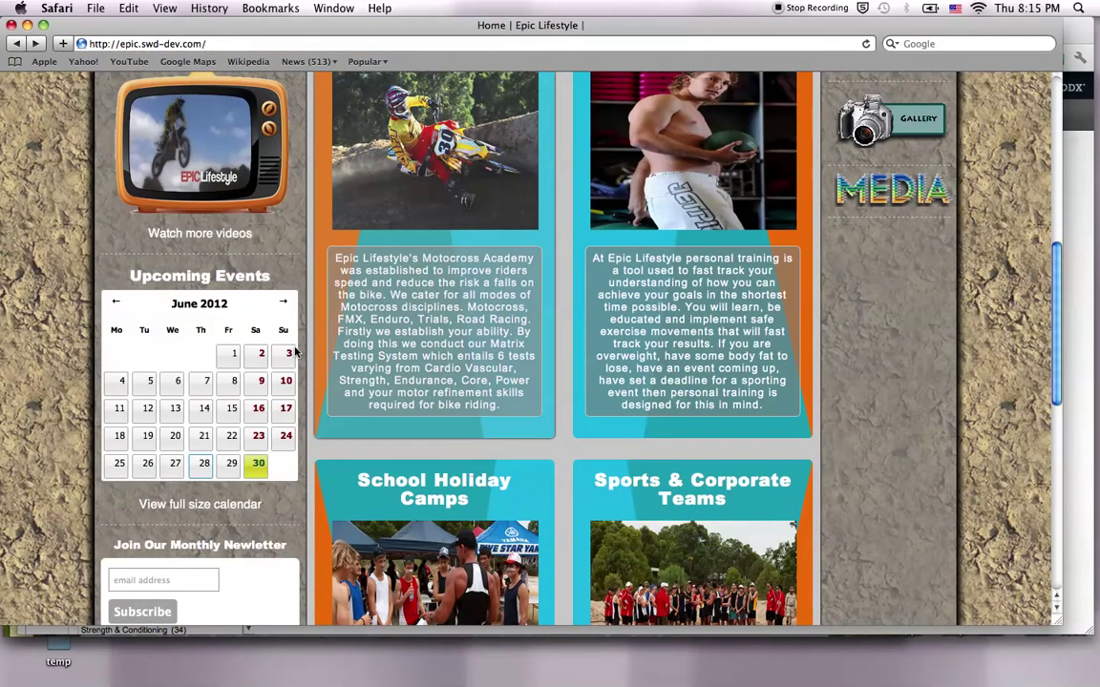
{"action": "scroll", "coordinate": [215, 339], "scroll_direction": "down", "scroll_amount": 2}
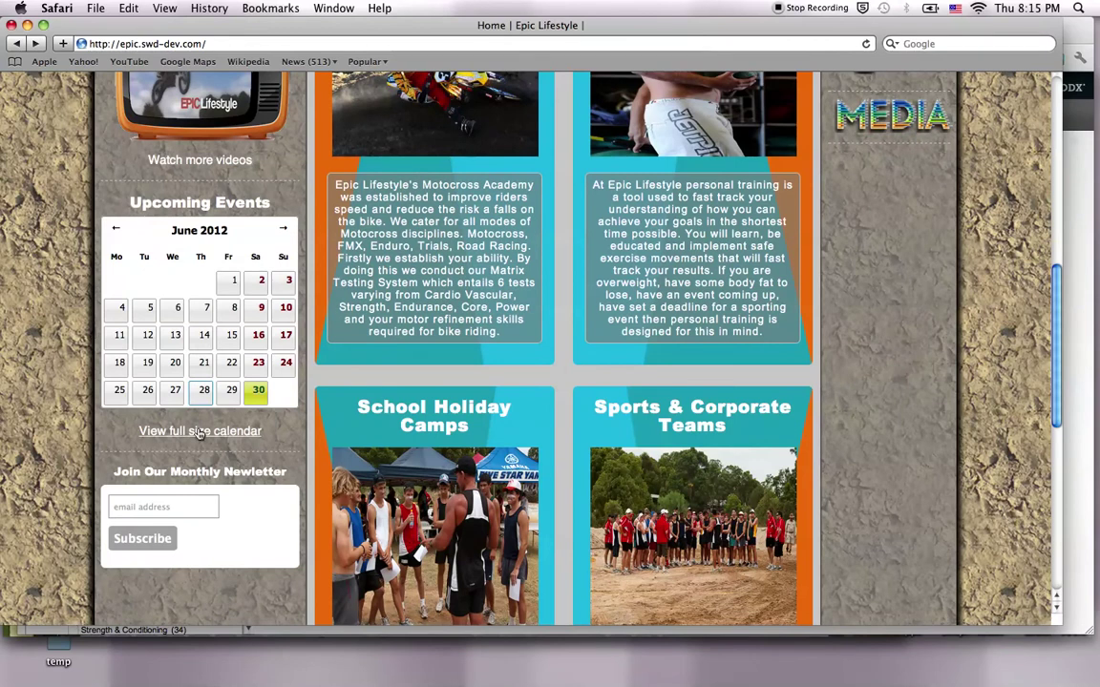
Open the full Events Calendar page and look over its June 2012 calendar and intro text
{"action": "left_click", "coordinate": [199, 432]}
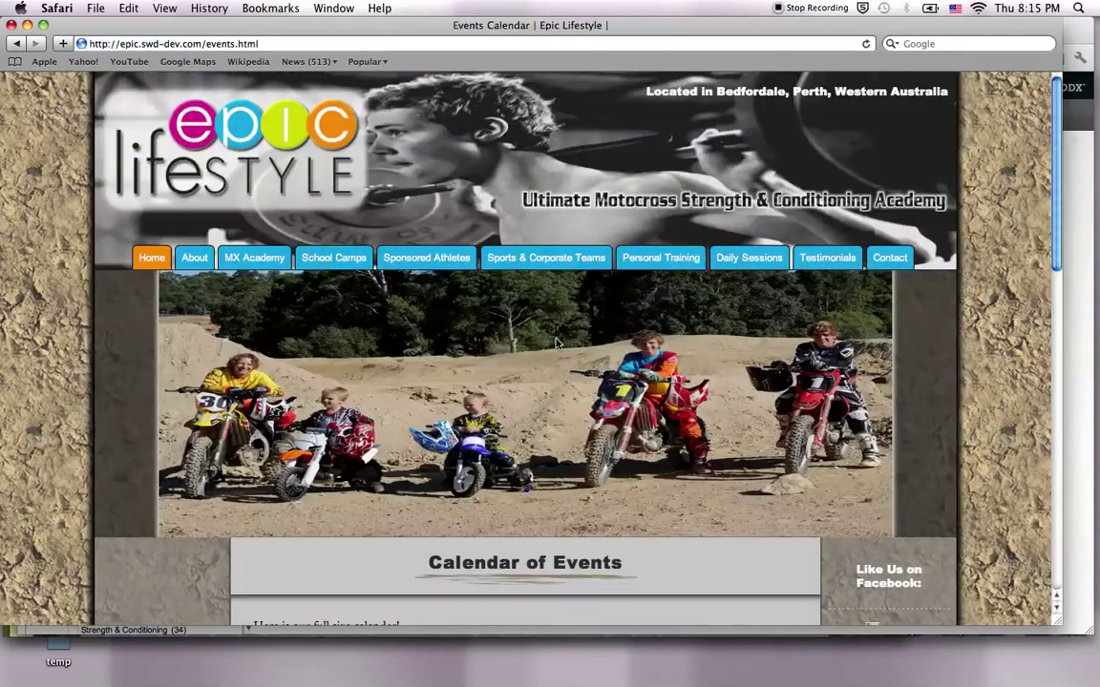
{"action": "scroll", "coordinate": [557, 344], "scroll_direction": "down", "scroll_amount": 8}
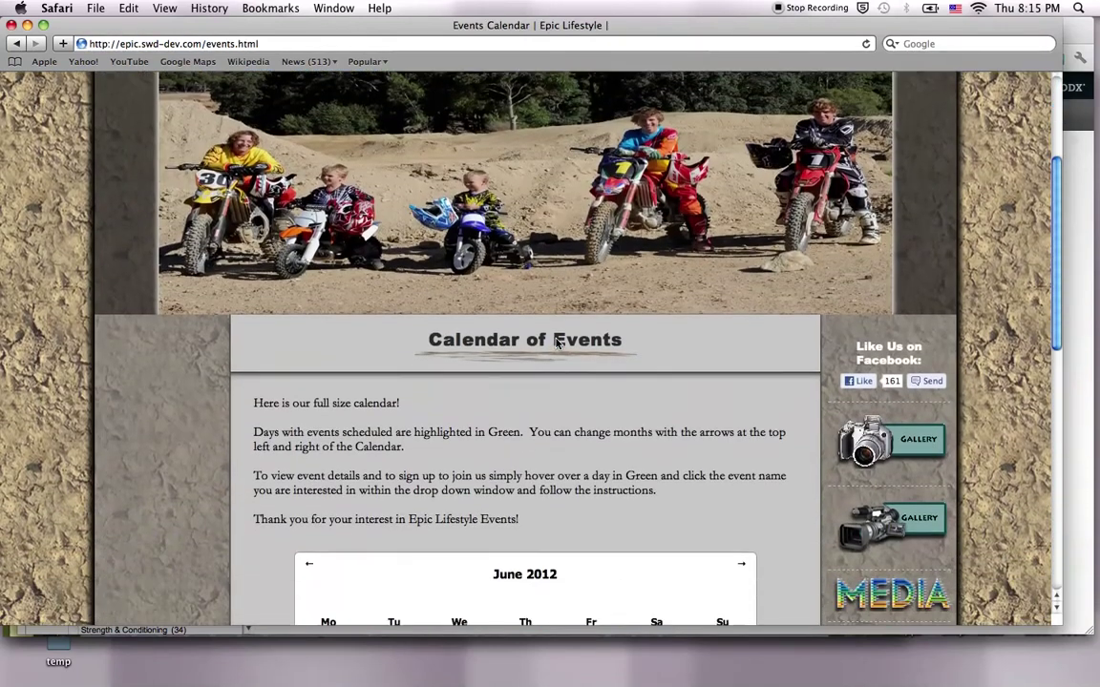
{"action": "scroll", "coordinate": [556, 344], "scroll_direction": "down", "scroll_amount": 10}
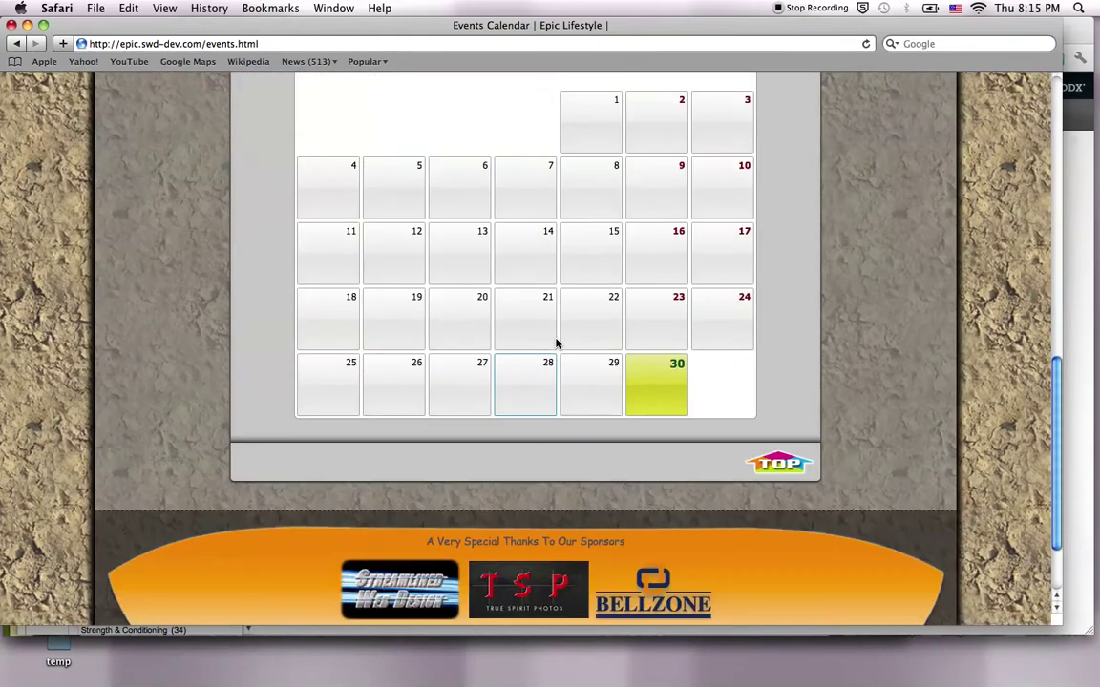
{"action": "scroll", "coordinate": [556, 344], "scroll_direction": "up", "scroll_amount": 3}
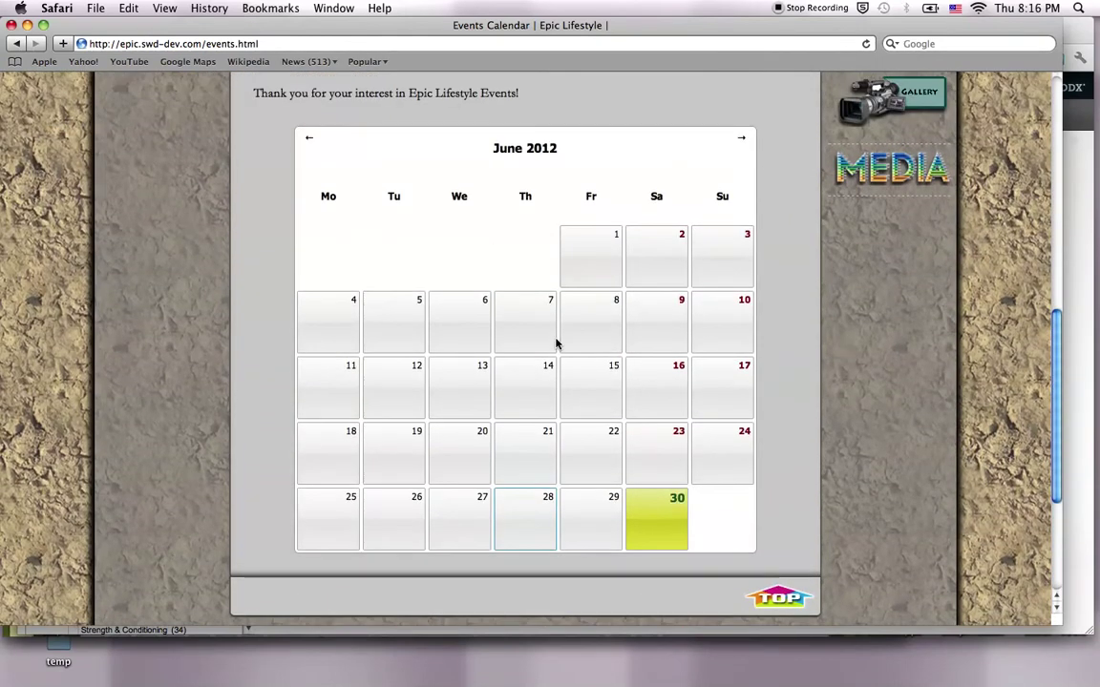
{"action": "scroll", "coordinate": [557, 343], "scroll_direction": "up", "scroll_amount": 4}
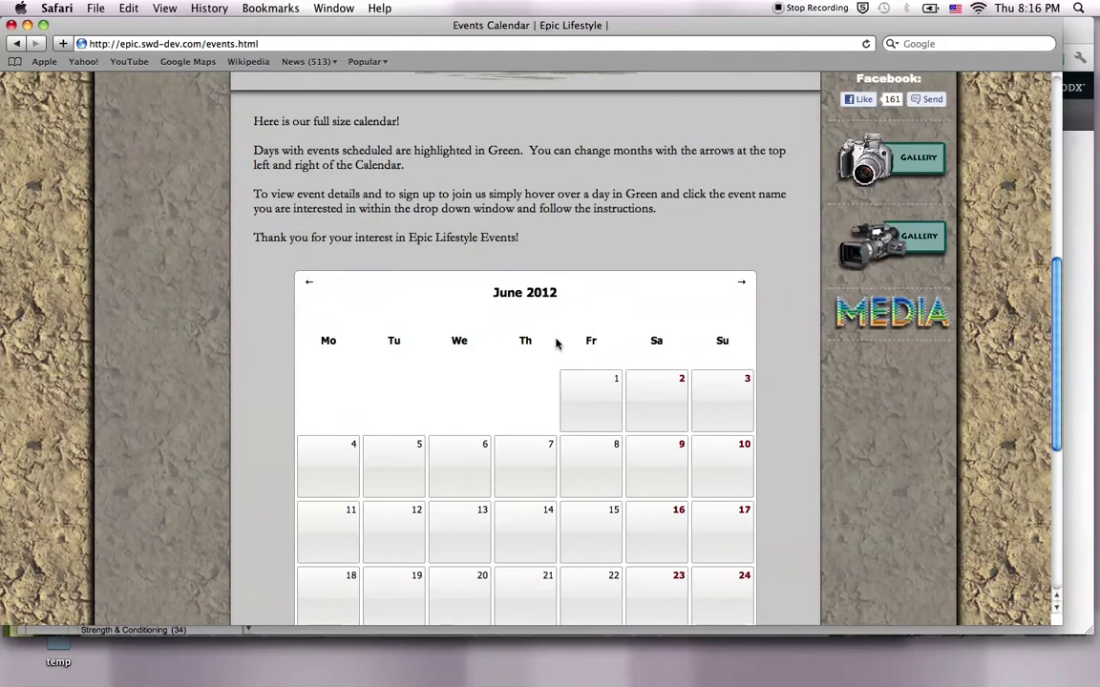
{"action": "scroll", "coordinate": [557, 344], "scroll_direction": "up", "scroll_amount": 3}
{"action": "scroll", "coordinate": [557, 344], "scroll_direction": "down", "scroll_amount": 7}
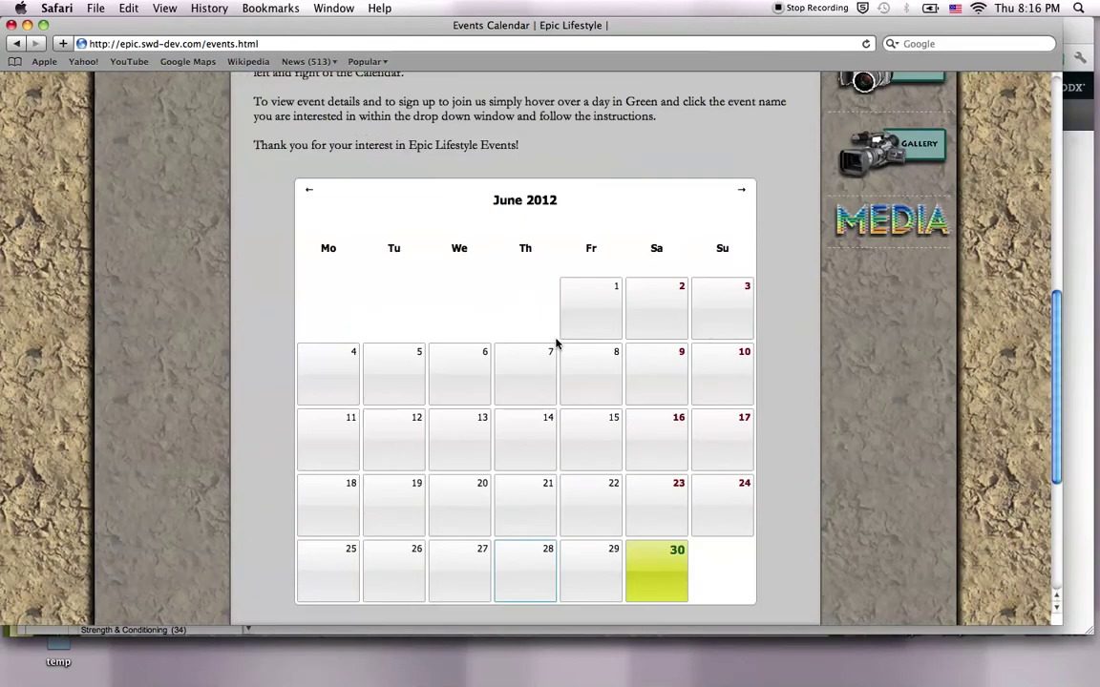
{"action": "scroll", "coordinate": [557, 344], "scroll_direction": "down", "scroll_amount": 4}
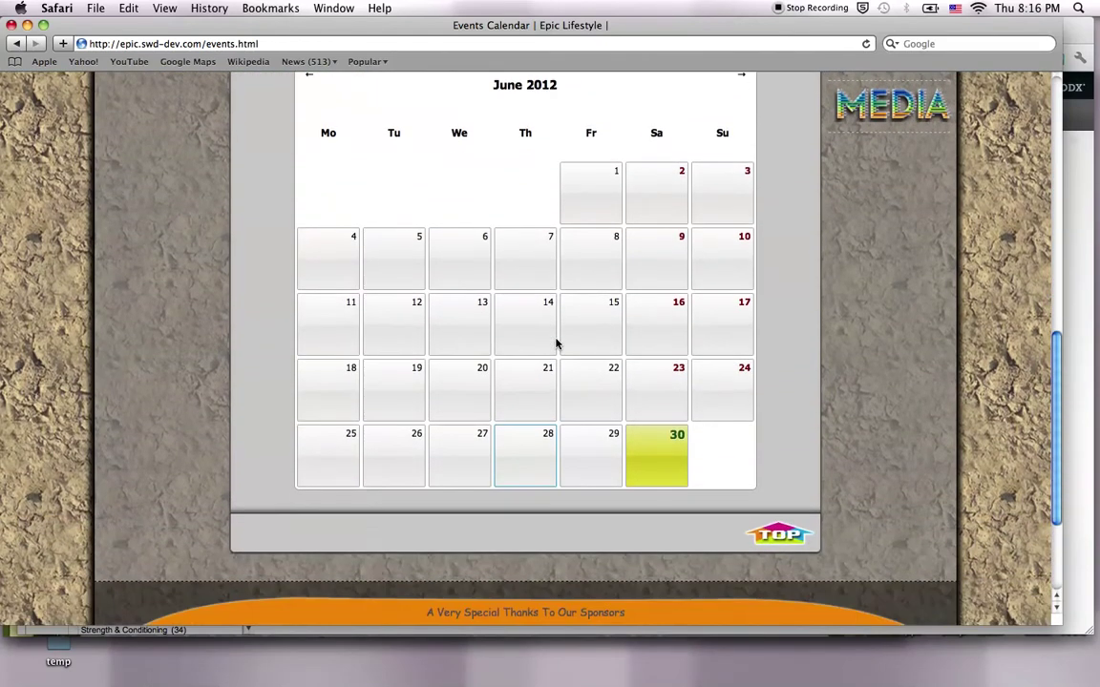
{"action": "scroll", "coordinate": [557, 344], "scroll_direction": "up", "scroll_amount": 2}
{"action": "scroll", "coordinate": [557, 344], "scroll_direction": "up", "scroll_amount": 1}
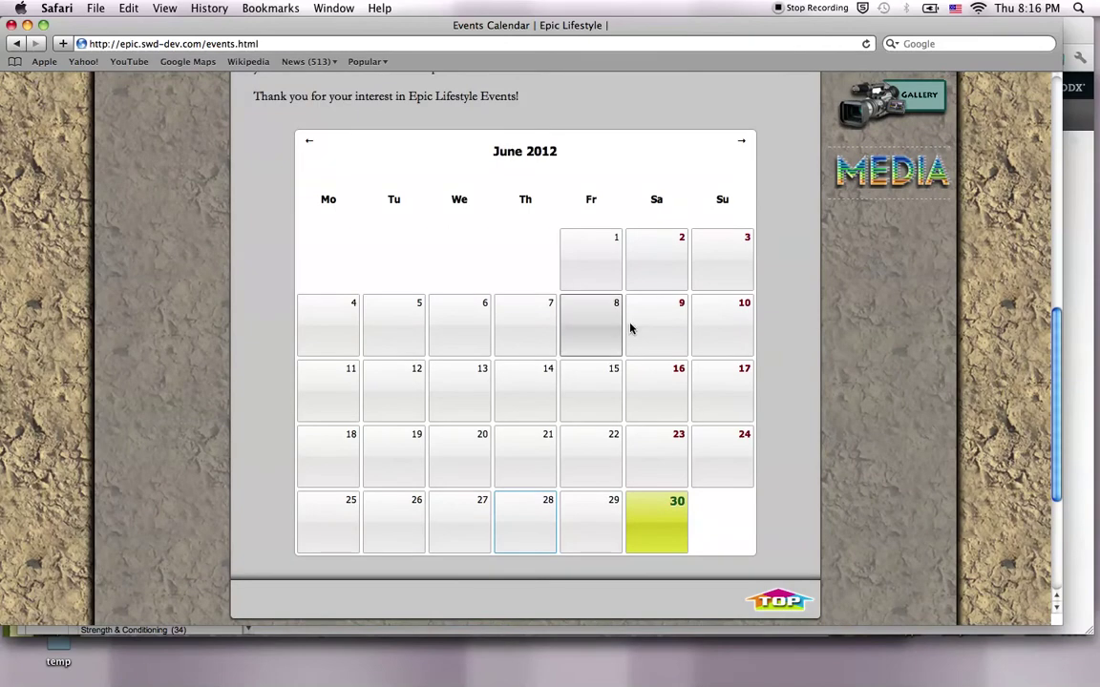
Move to July 2012, view the 2 Day Boot Camp page (18 spots remaining), then return to the calendar
{"action": "mouse_move", "coordinate": [665, 523]}
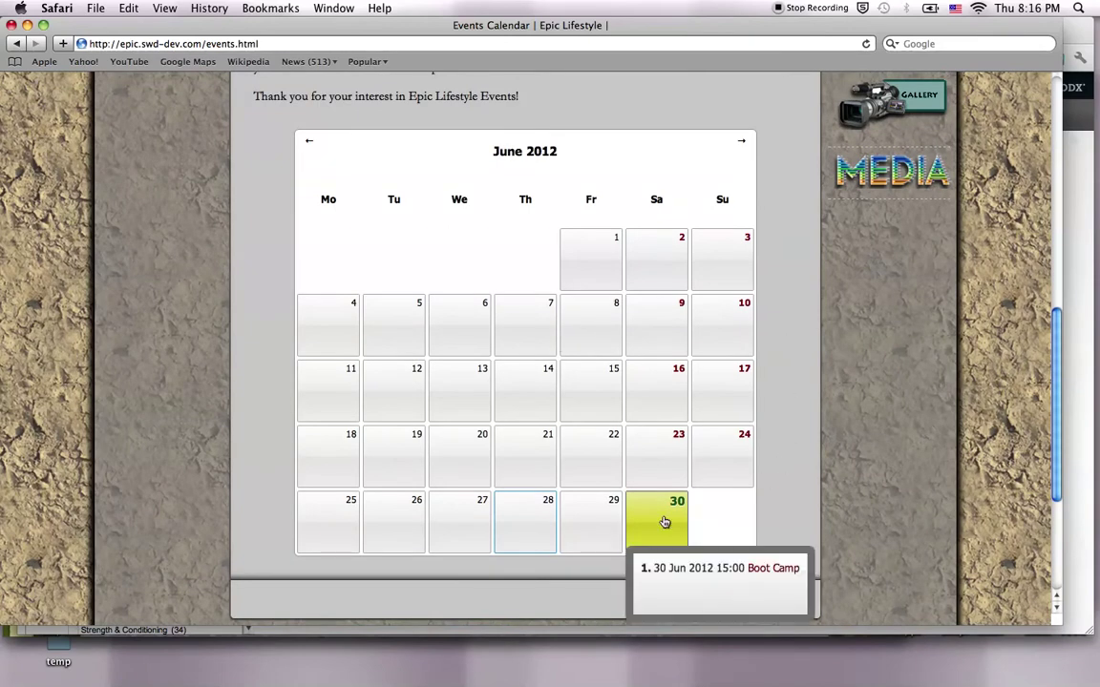
{"action": "left_click", "coordinate": [742, 142]}
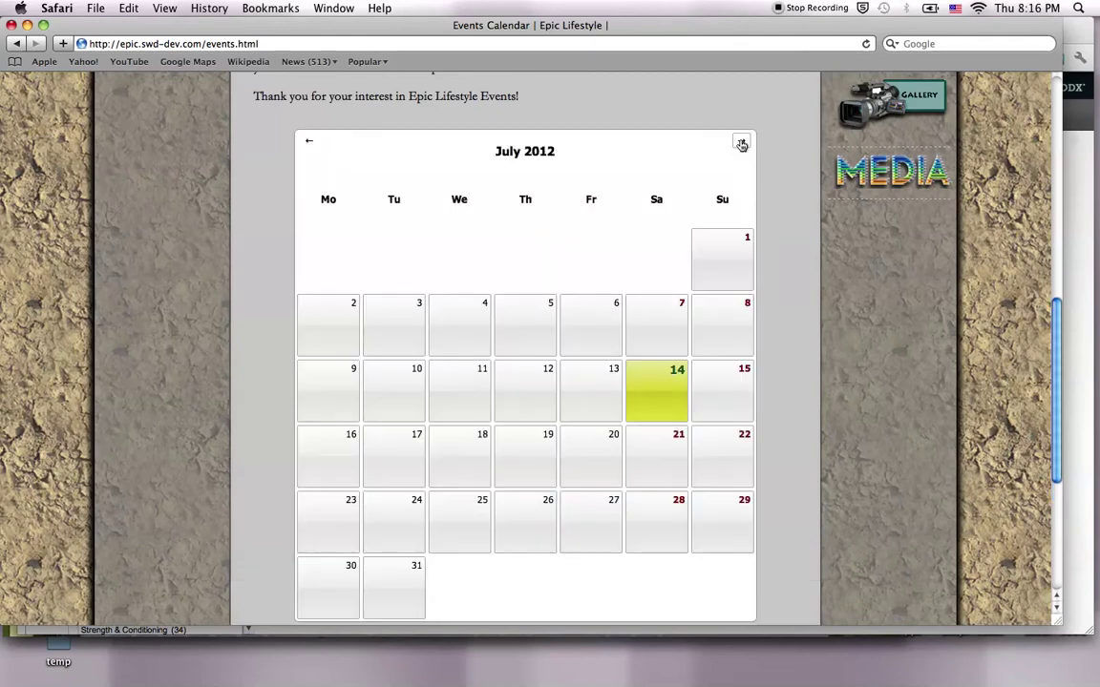
{"action": "scroll", "coordinate": [631, 209], "scroll_direction": "down", "scroll_amount": 1}
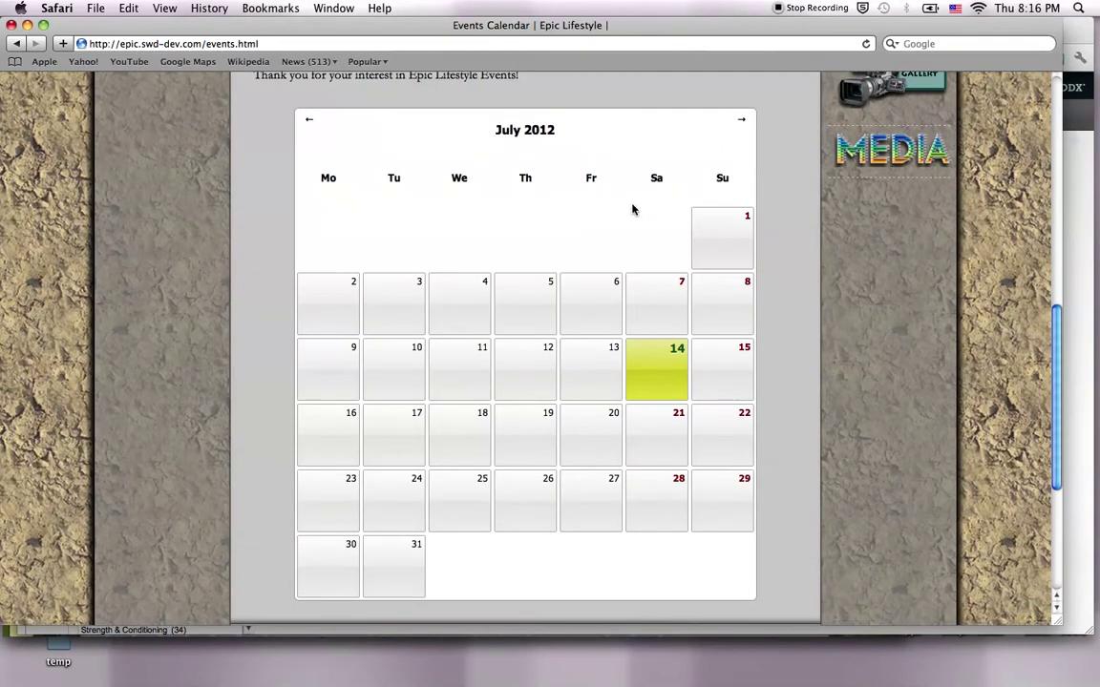
{"action": "mouse_move", "coordinate": [665, 366]}
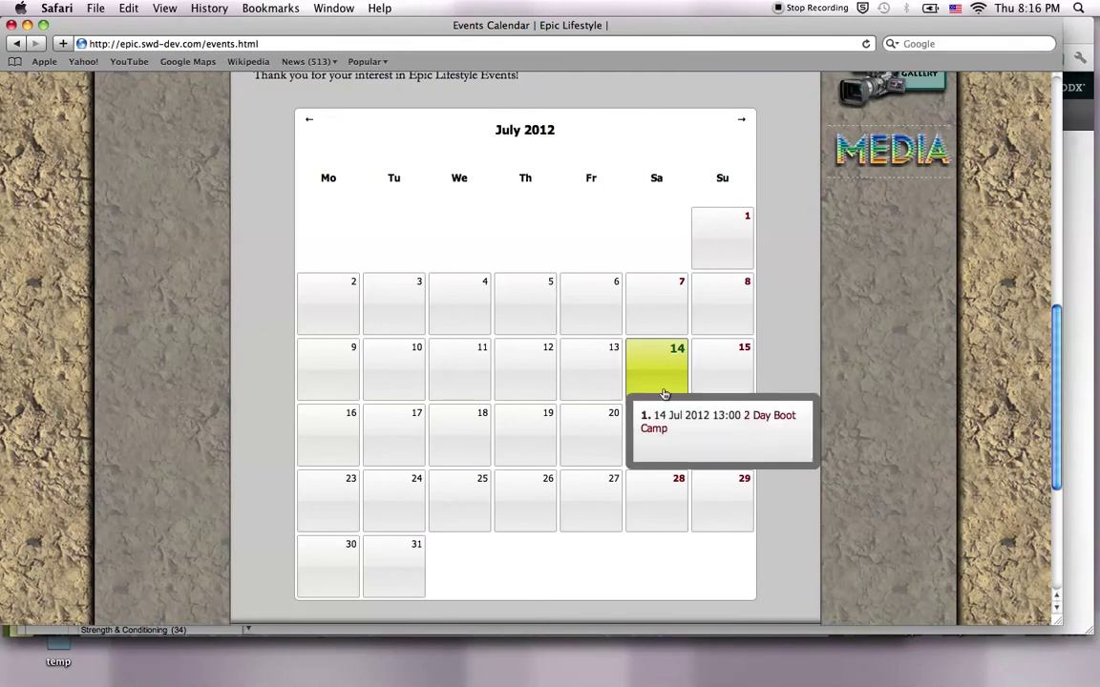
{"action": "left_click", "coordinate": [761, 421]}
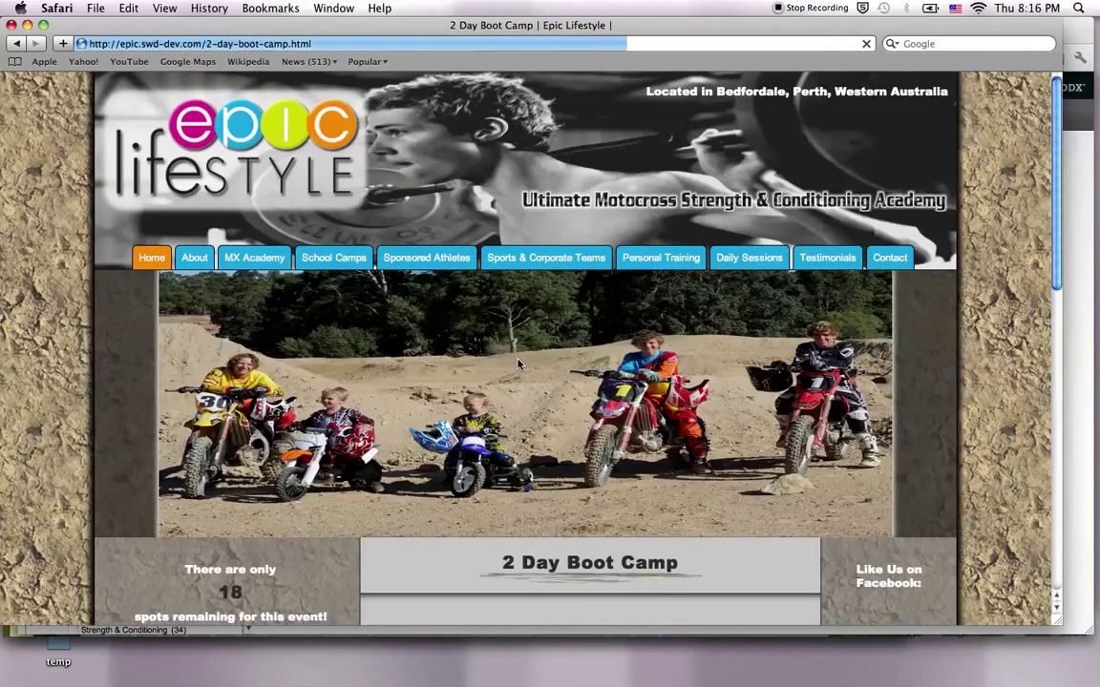
{"action": "scroll", "coordinate": [518, 364], "scroll_direction": "down", "scroll_amount": 5}
{"action": "scroll", "coordinate": [518, 364], "scroll_direction": "down", "scroll_amount": 3}
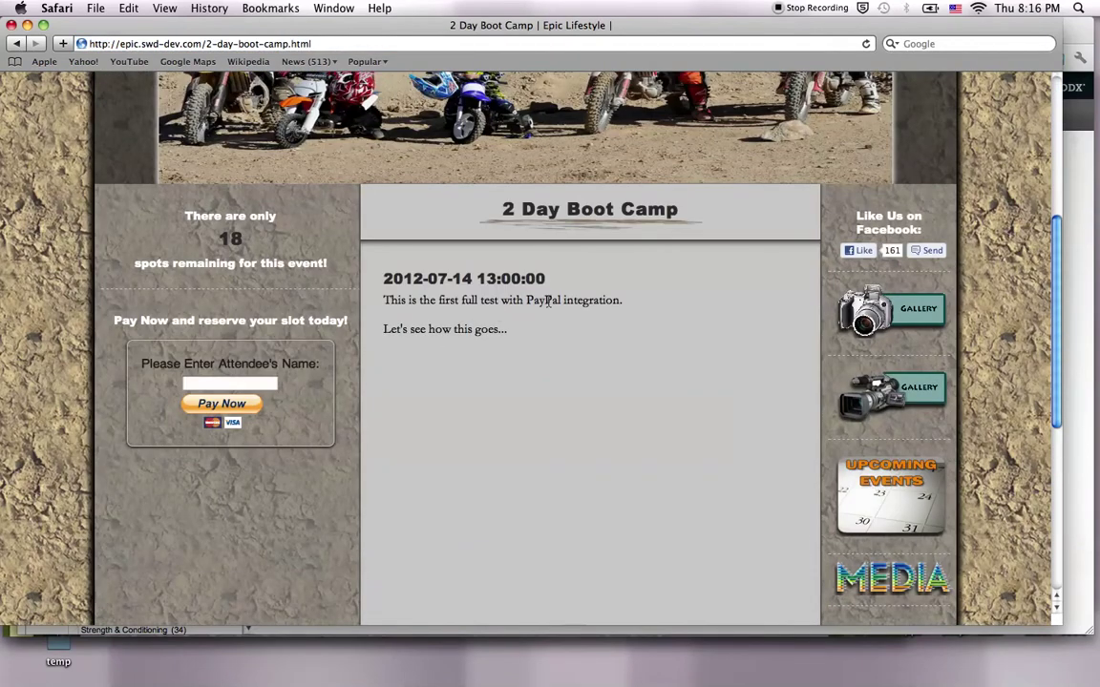
{"action": "key", "text": "super+bracketleft"}
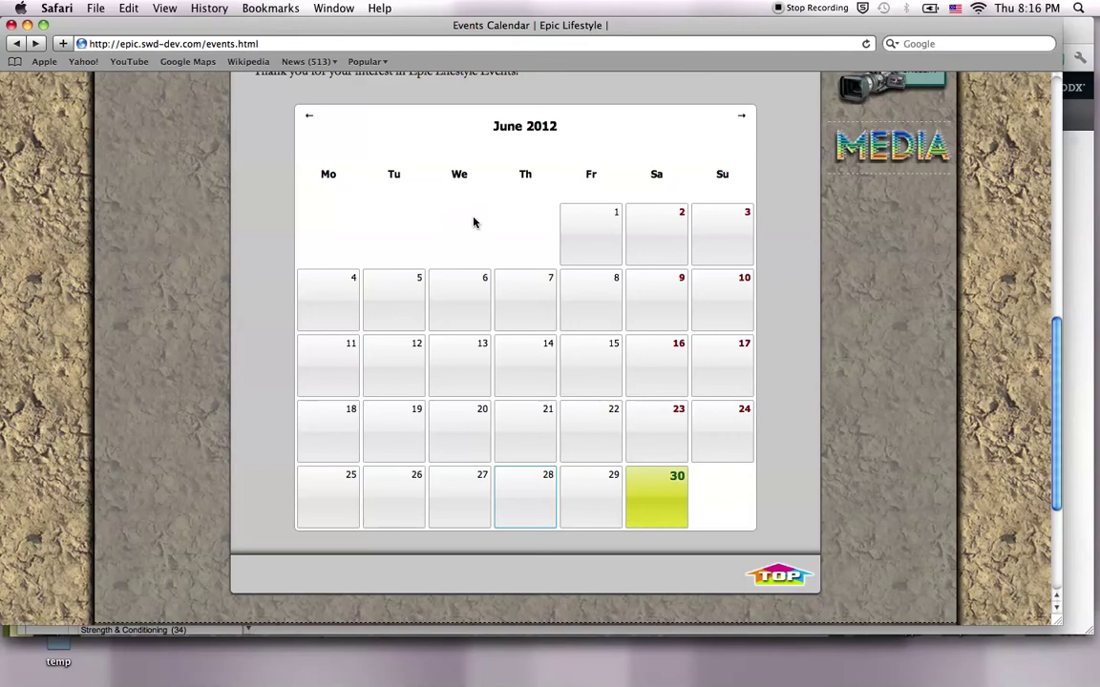
{"action": "scroll", "coordinate": [474, 222], "scroll_direction": "up", "scroll_amount": 3}
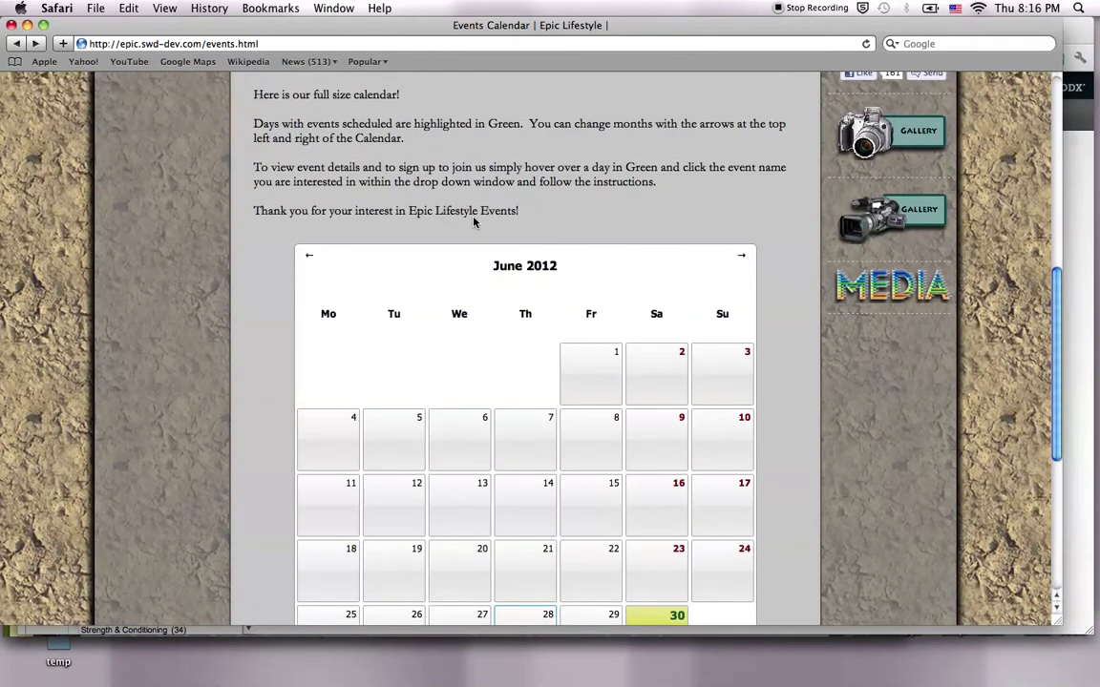
Return to the MODX dashboard with the Boot Camp and 2 Day Boot Camp resources listed
{"action": "key", "text": "super+Tab"}
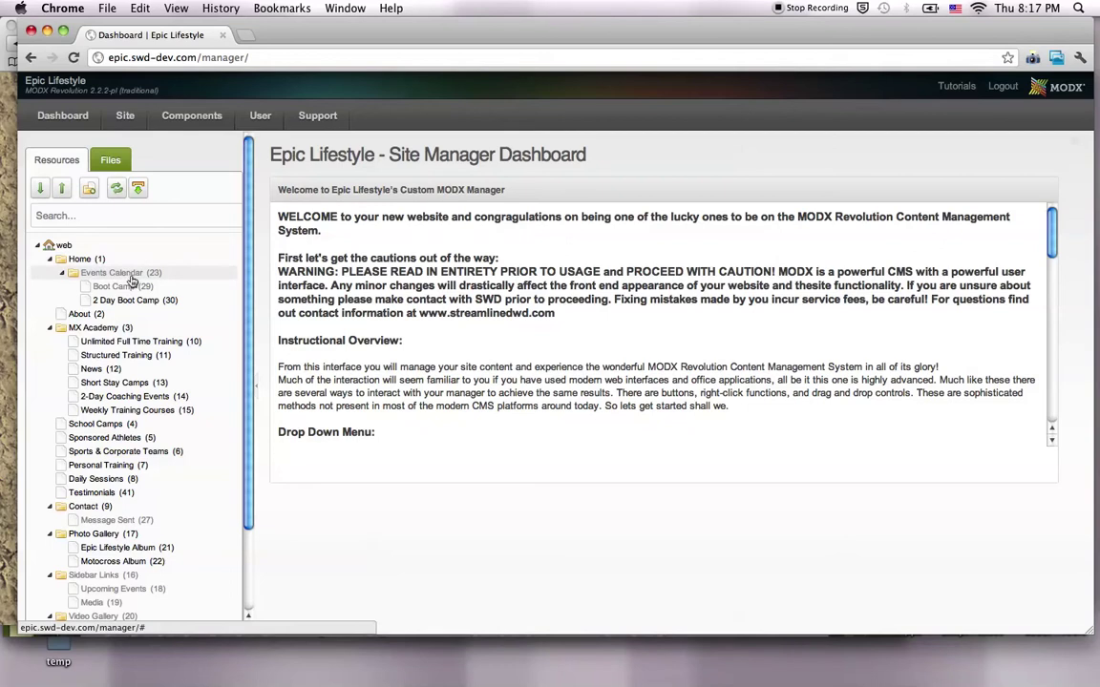
Check Boot Camp's template variables (date, 12 slots, PayPal off), then return to the live site
{"action": "left_click", "coordinate": [125, 288]}
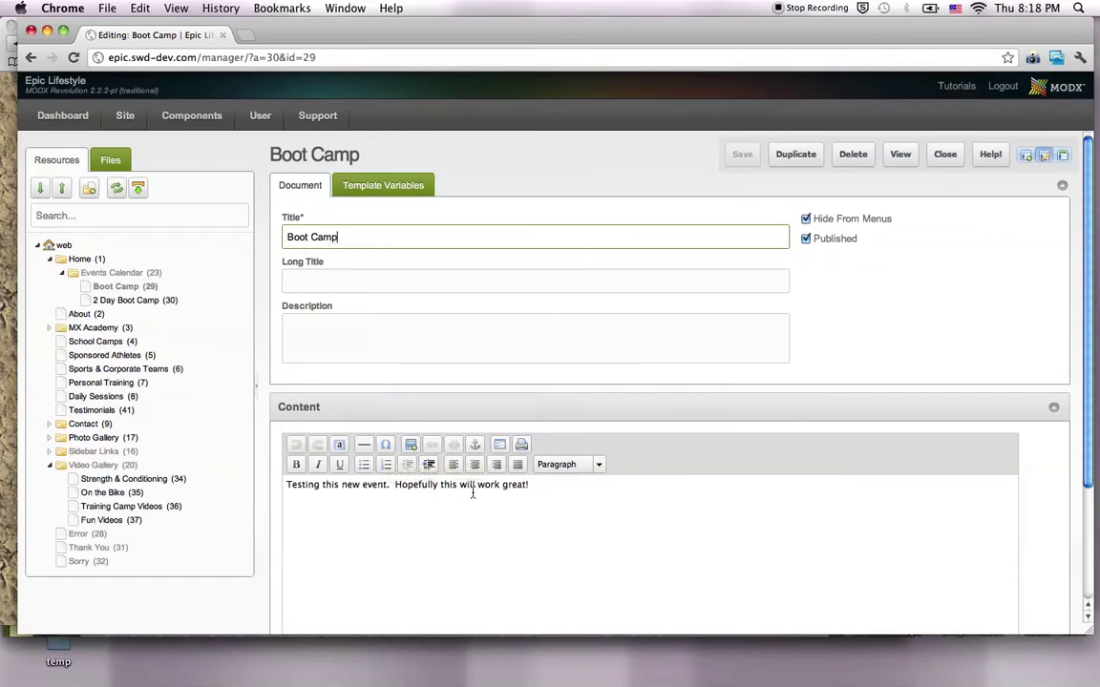
{"action": "left_click", "coordinate": [381, 185]}
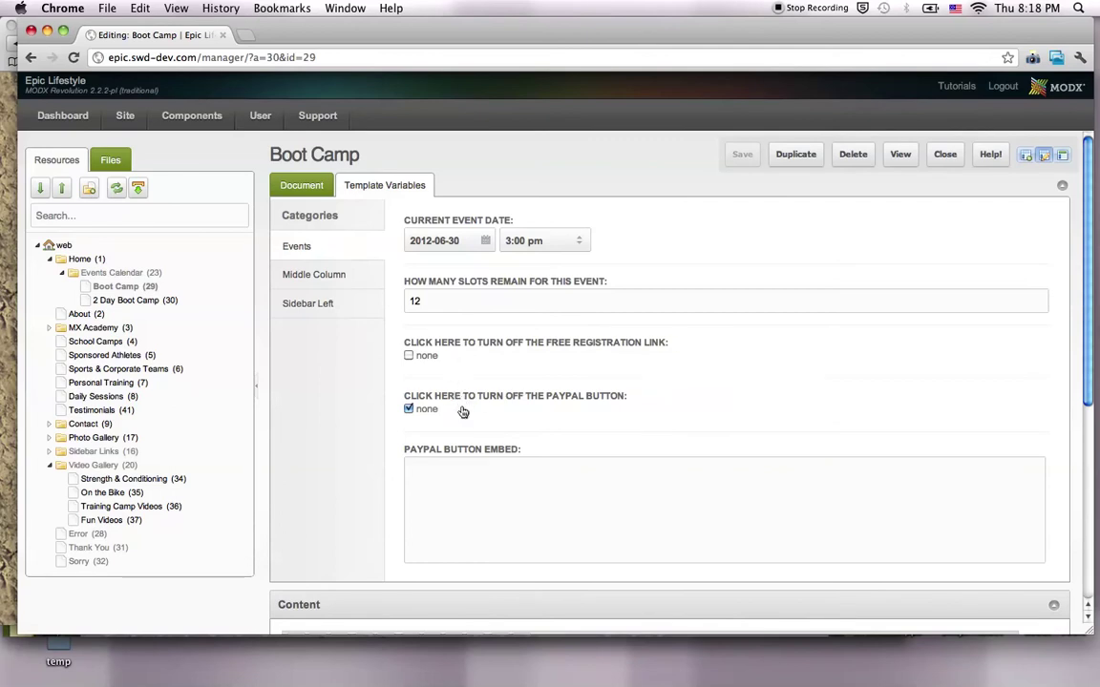
{"action": "key", "text": "super+Tab"}
{"action": "key", "text": "super+Tab"}
{"action": "key", "text": "super+Tab"}
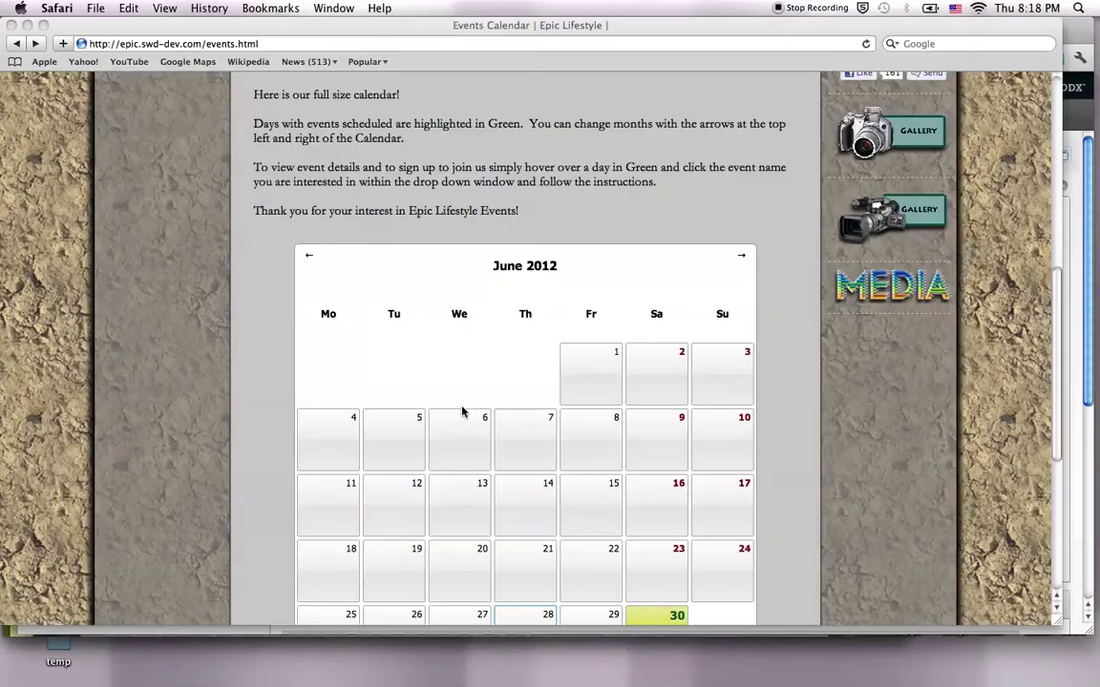
View the Boot Camp event page with its free registration form, then return to the calendar
{"action": "scroll", "coordinate": [717, 507], "scroll_direction": "down", "scroll_amount": 3}
{"action": "mouse_move", "coordinate": [673, 529]}
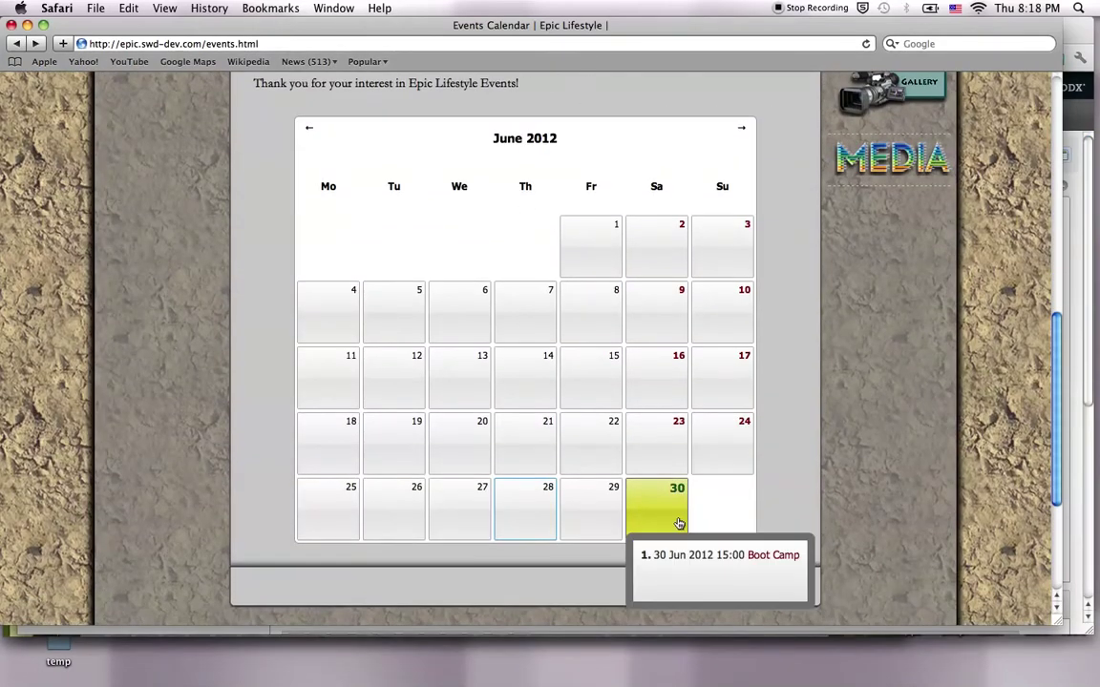
{"action": "left_click", "coordinate": [754, 557]}
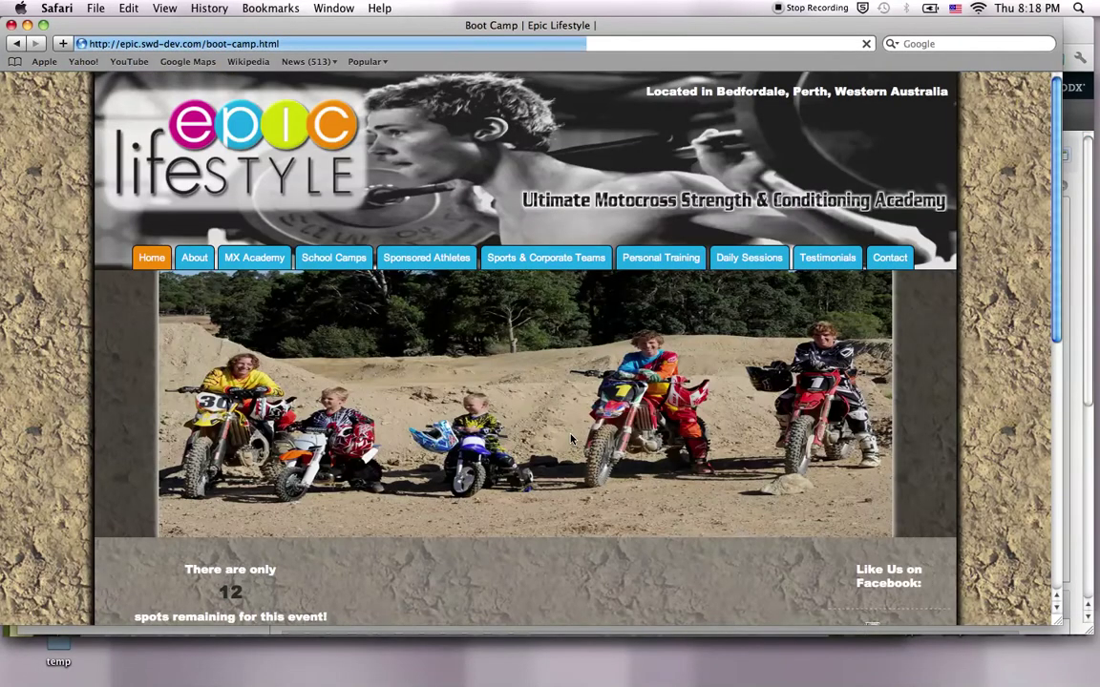
{"action": "scroll", "coordinate": [571, 439], "scroll_direction": "down", "scroll_amount": 5}
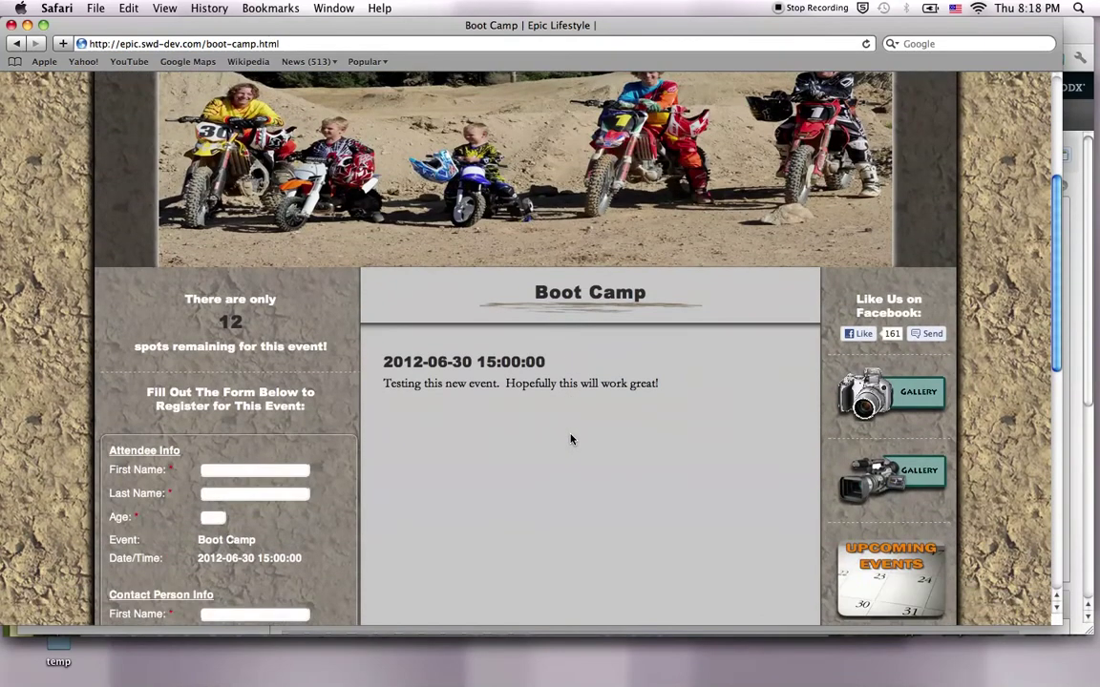
{"action": "scroll", "coordinate": [571, 439], "scroll_direction": "down", "scroll_amount": 5}
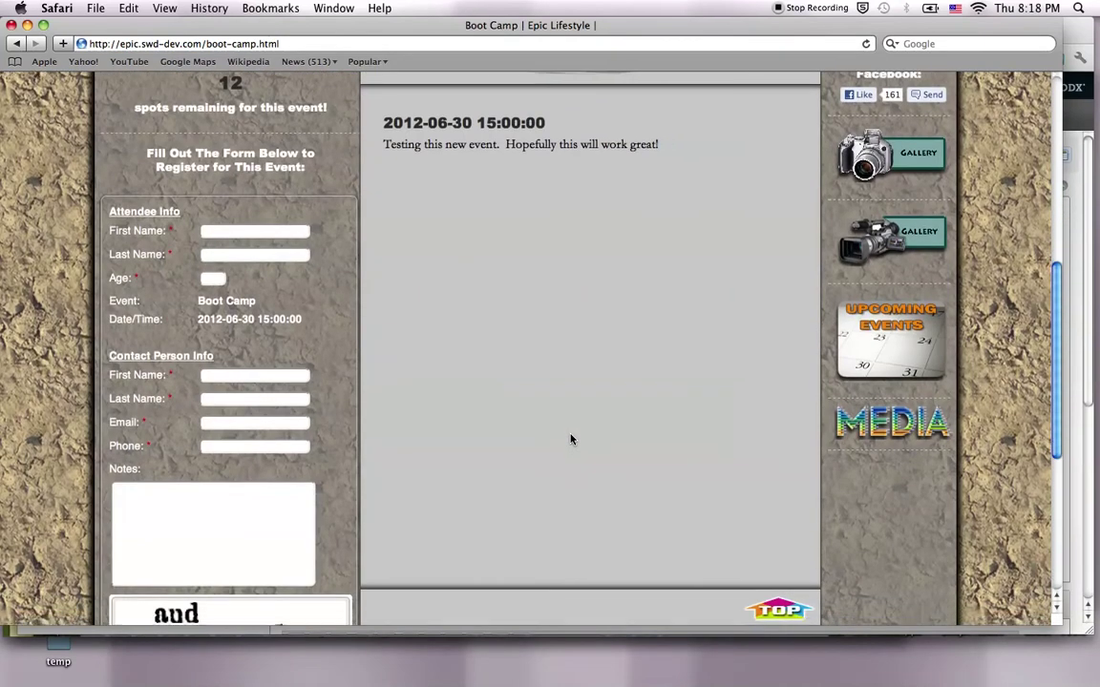
{"action": "scroll", "coordinate": [571, 439], "scroll_direction": "down", "scroll_amount": 2}
{"action": "scroll", "coordinate": [571, 439], "scroll_direction": "up", "scroll_amount": 3}
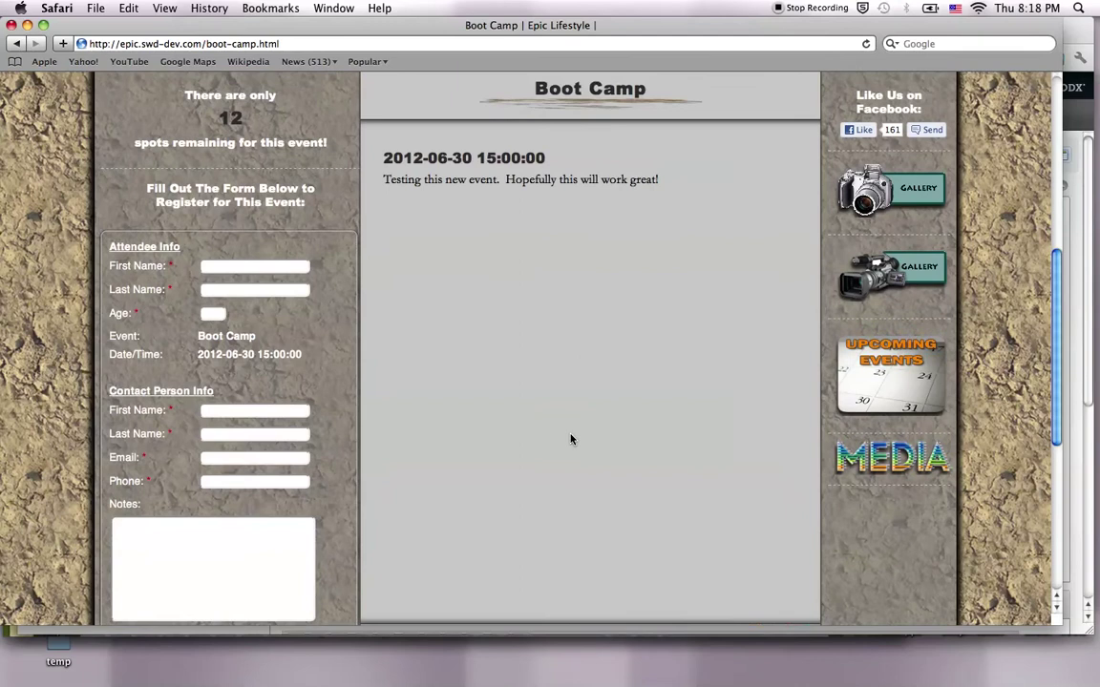
{"action": "key", "text": "super+bracketleft"}
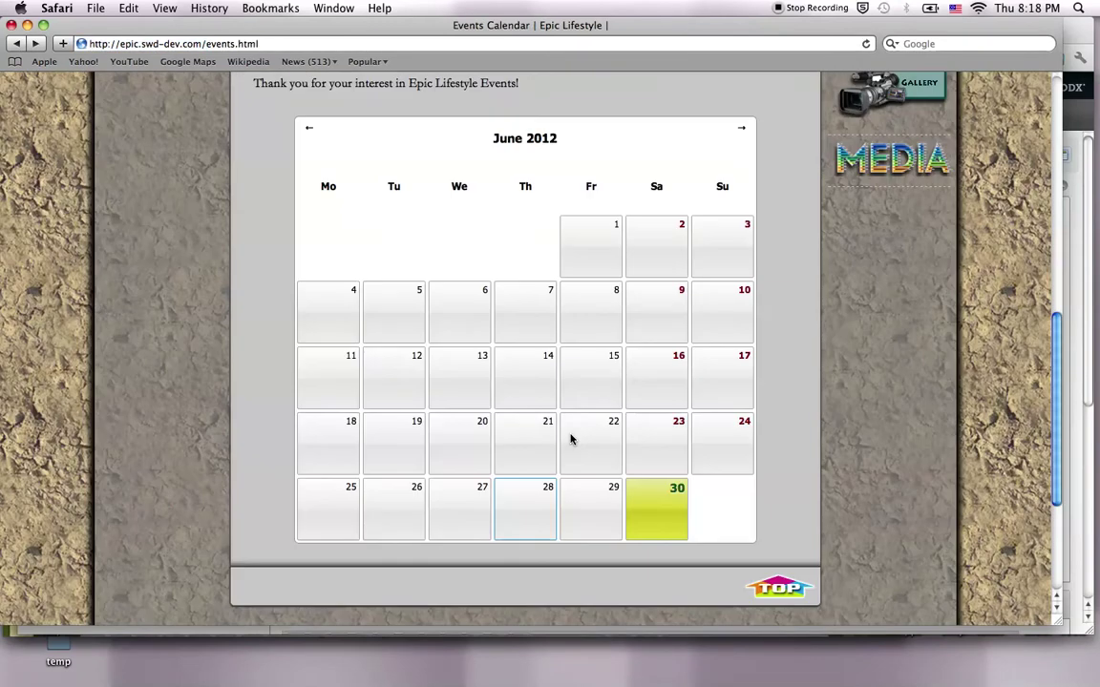
Move to July 2012 and view the 2 Day Boot Camp page's Pay Now box
{"action": "left_click", "coordinate": [741, 130]}
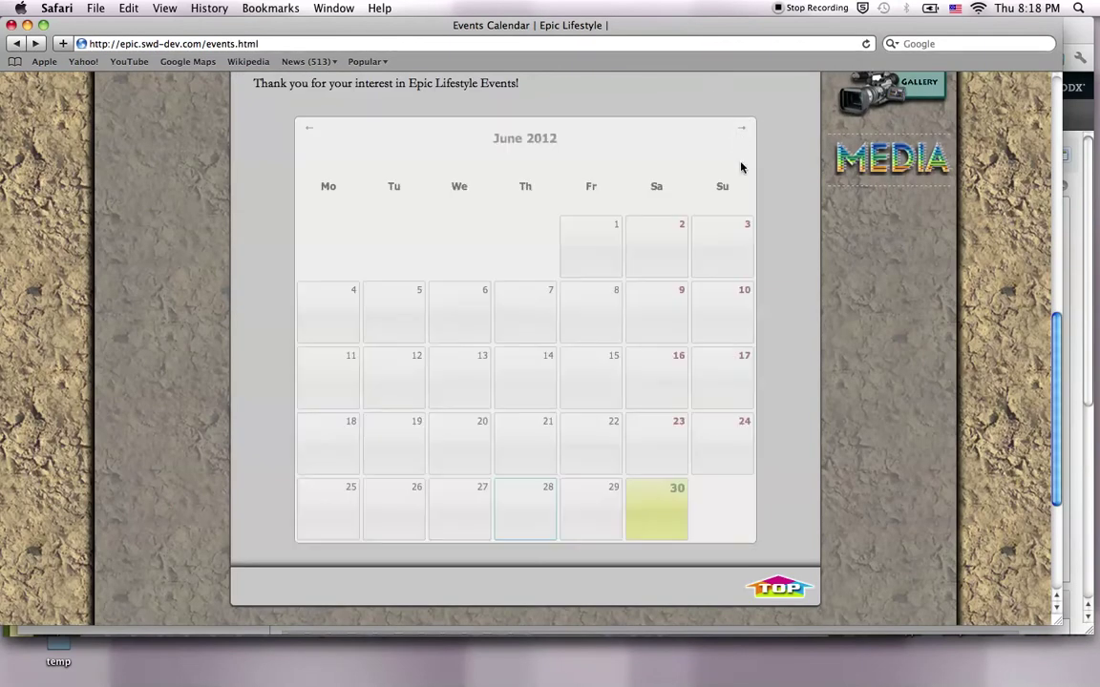
{"action": "mouse_move", "coordinate": [673, 382]}
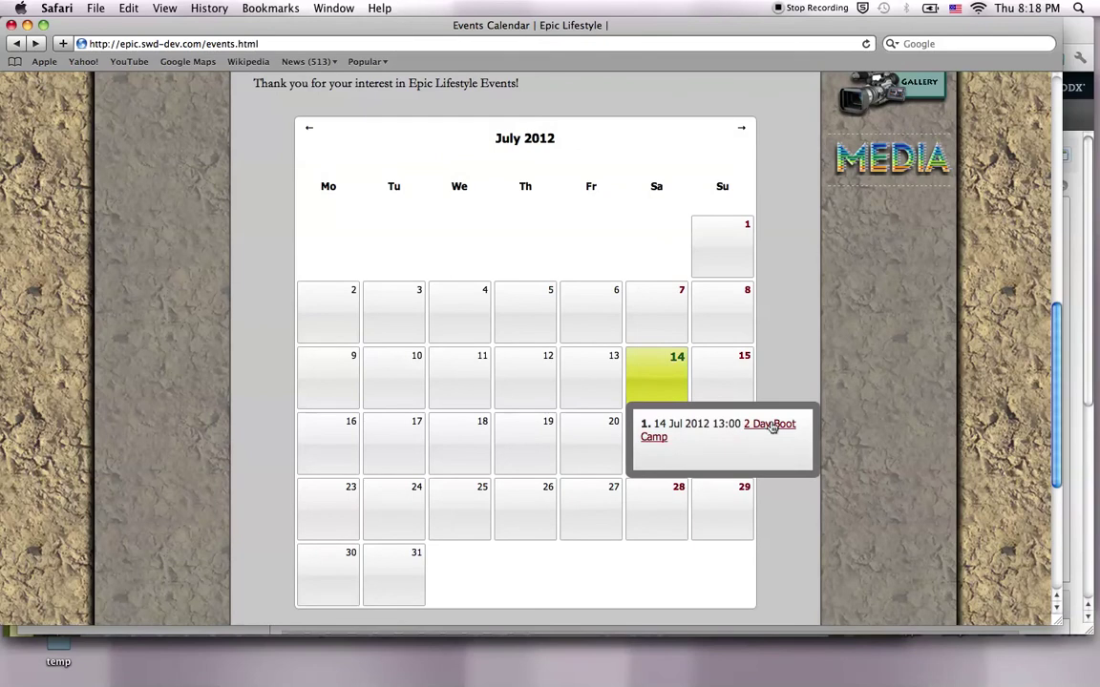
{"action": "left_click", "coordinate": [754, 425]}
{"action": "scroll", "coordinate": [542, 287], "scroll_direction": "down", "scroll_amount": 8}
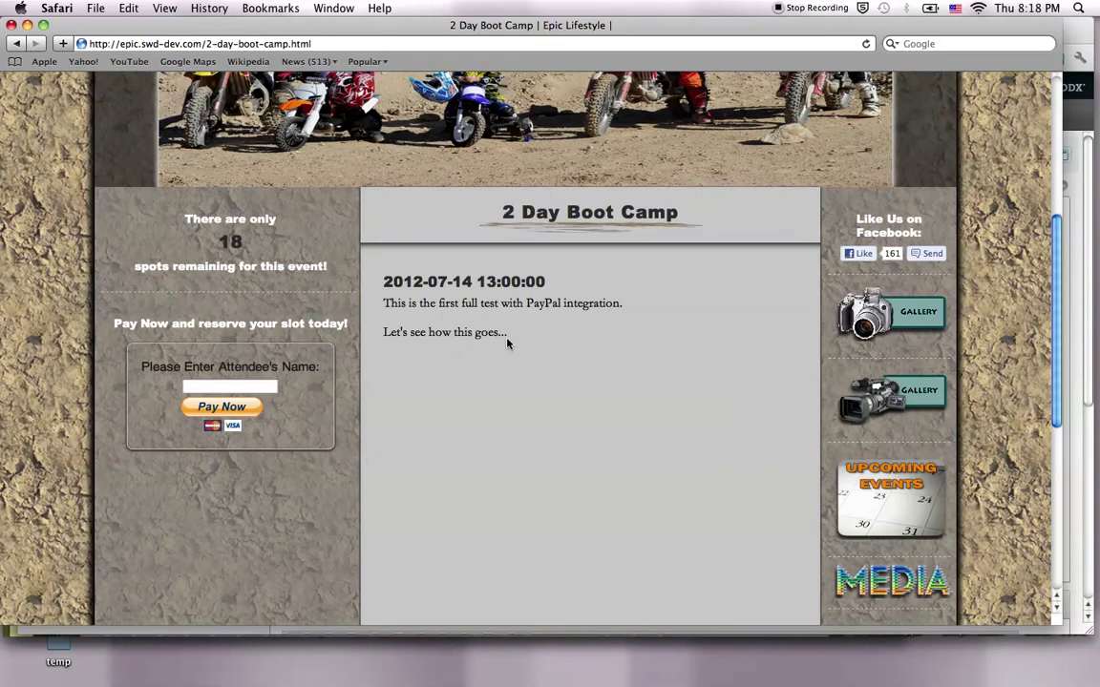
{"action": "scroll", "coordinate": [507, 342], "scroll_direction": "up", "scroll_amount": 3}
{"action": "key", "text": "super+bracketleft"}
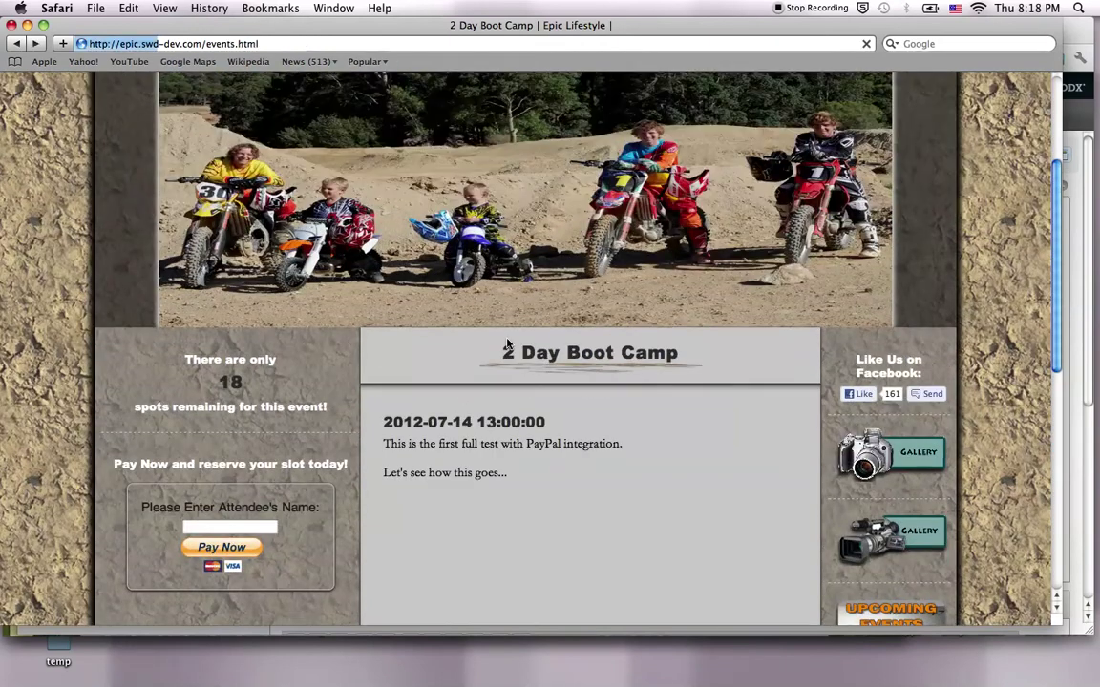
{"action": "key", "text": "super+Tab"}
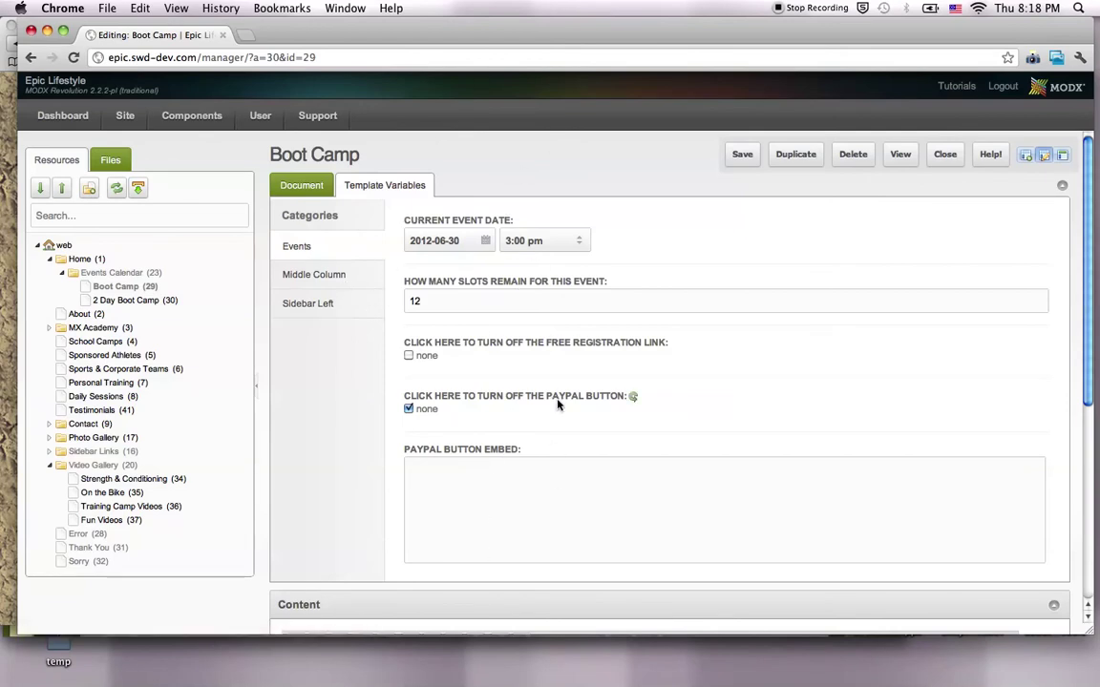
Show Boot Camp's Middle Column variables and select its 'Boot Camp' centre column heading
{"action": "left_click", "coordinate": [331, 277]}
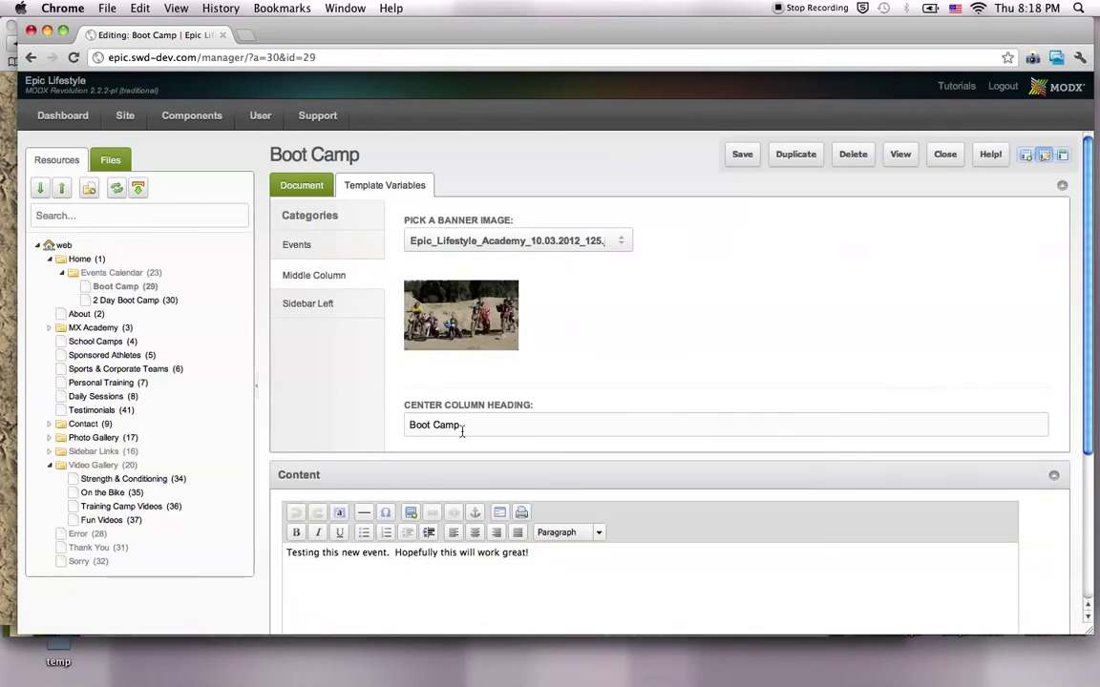
{"action": "left_click_drag", "start_coordinate": [471, 425], "coordinate": [392, 425]}
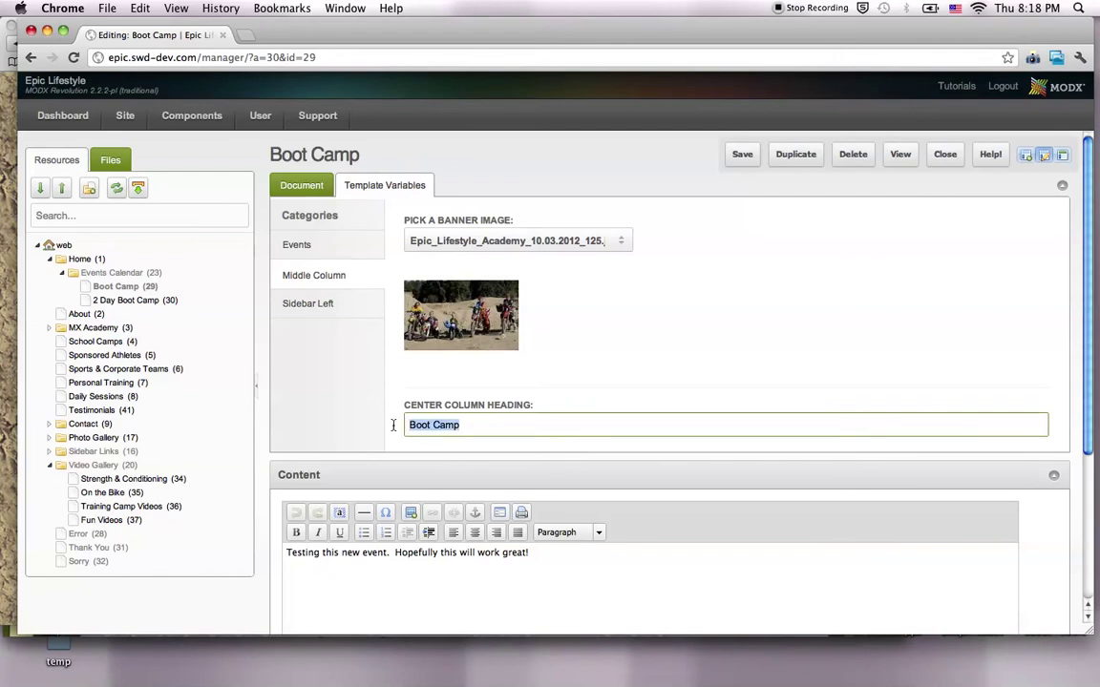
Open the Boot Camp page from the June 30 cell to see 12 spots remaining and the form
{"action": "key", "text": "super+Tab"}
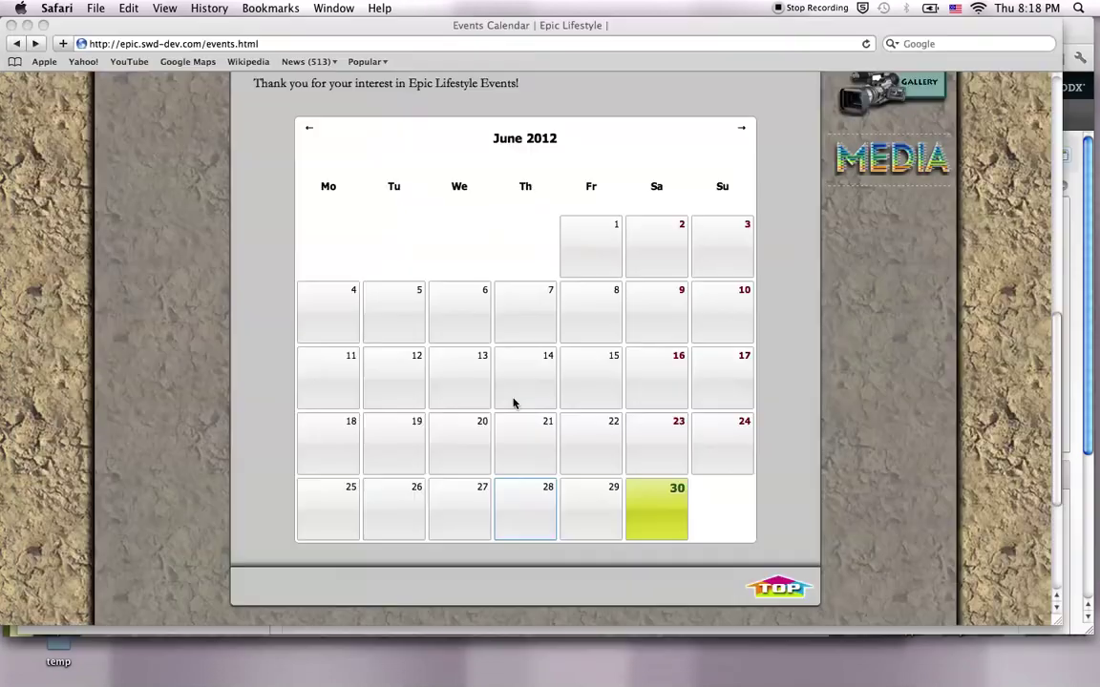
{"action": "scroll", "coordinate": [491, 386], "scroll_direction": "up", "scroll_amount": 5}
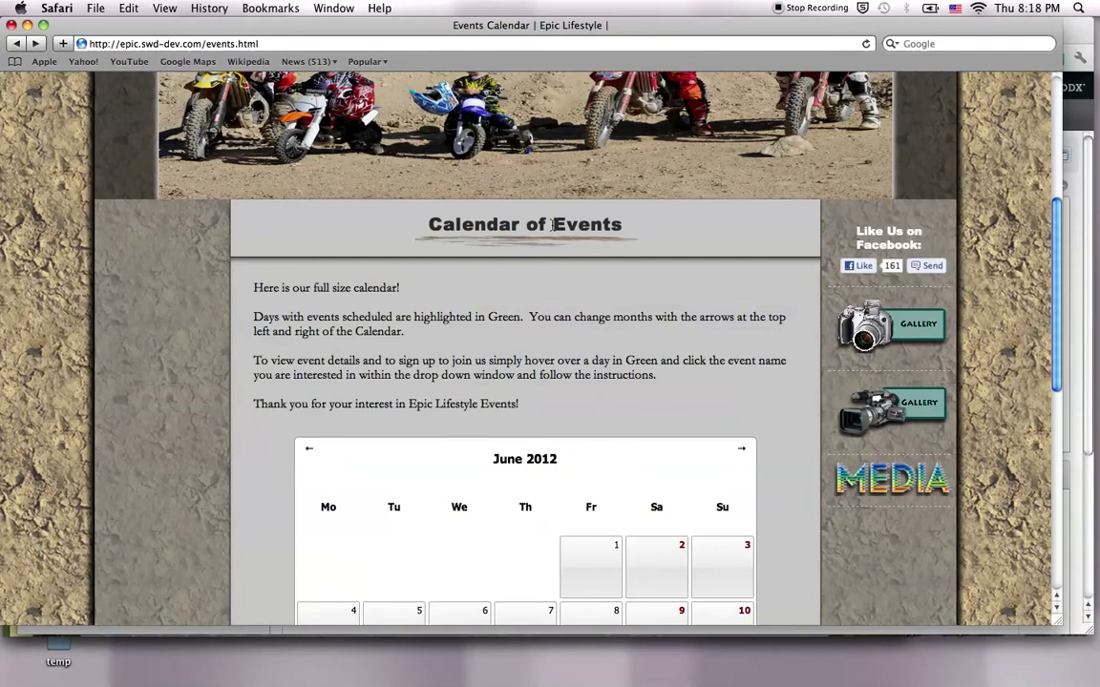
{"action": "scroll", "coordinate": [571, 266], "scroll_direction": "down", "scroll_amount": 8}
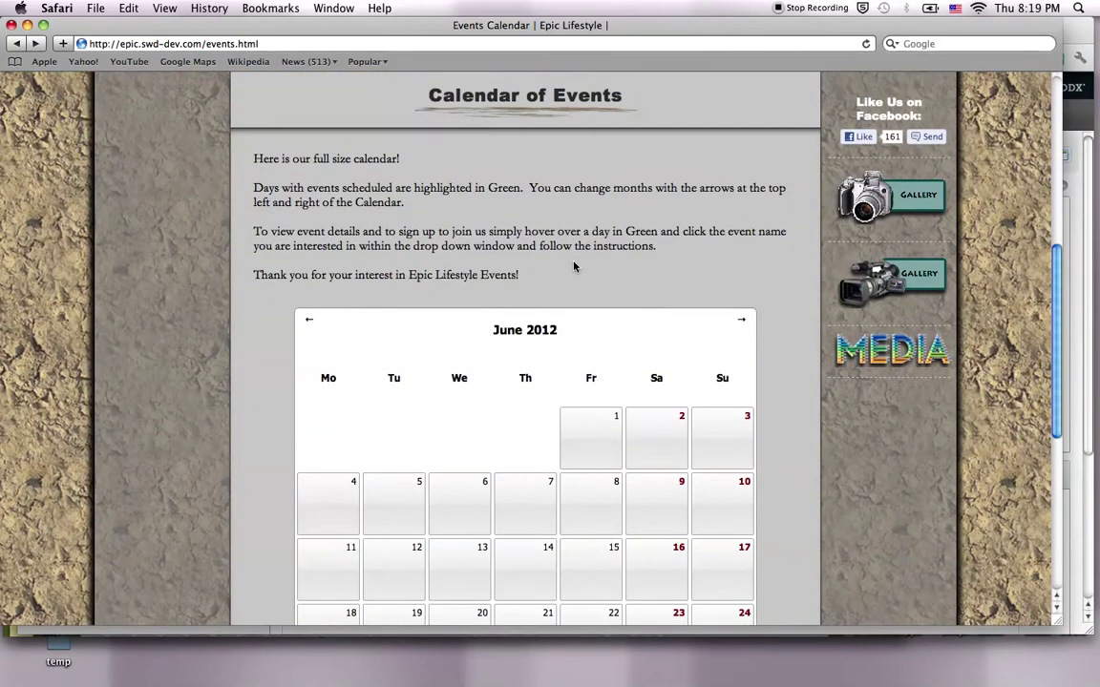
{"action": "mouse_move", "coordinate": [697, 467]}
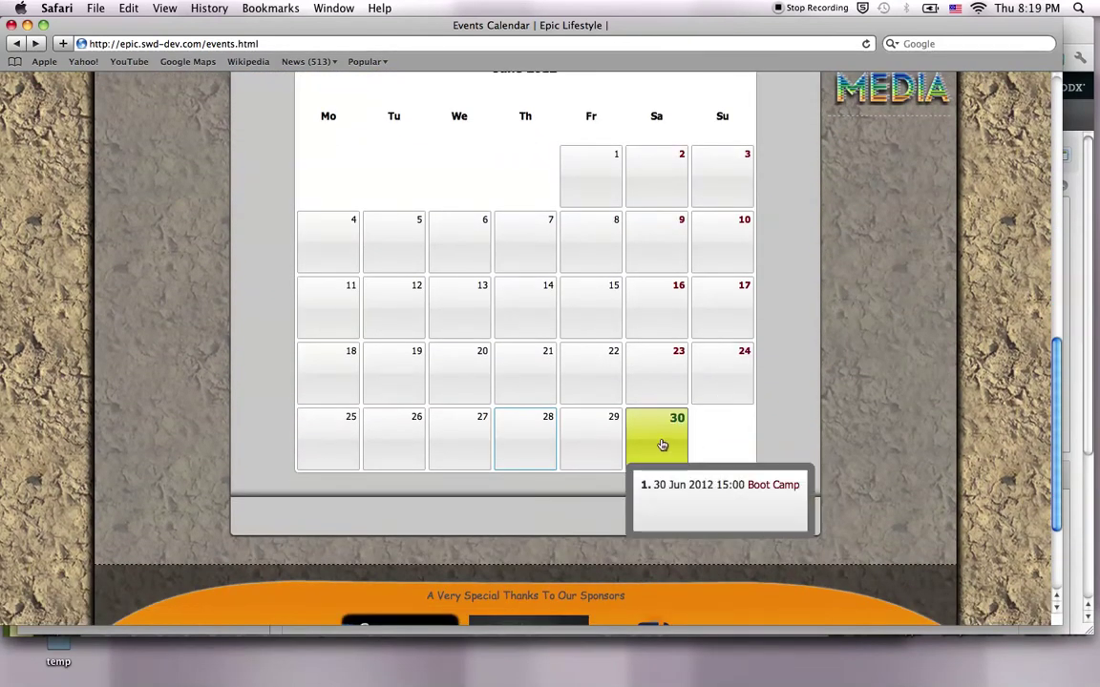
{"action": "left_click", "coordinate": [769, 485]}
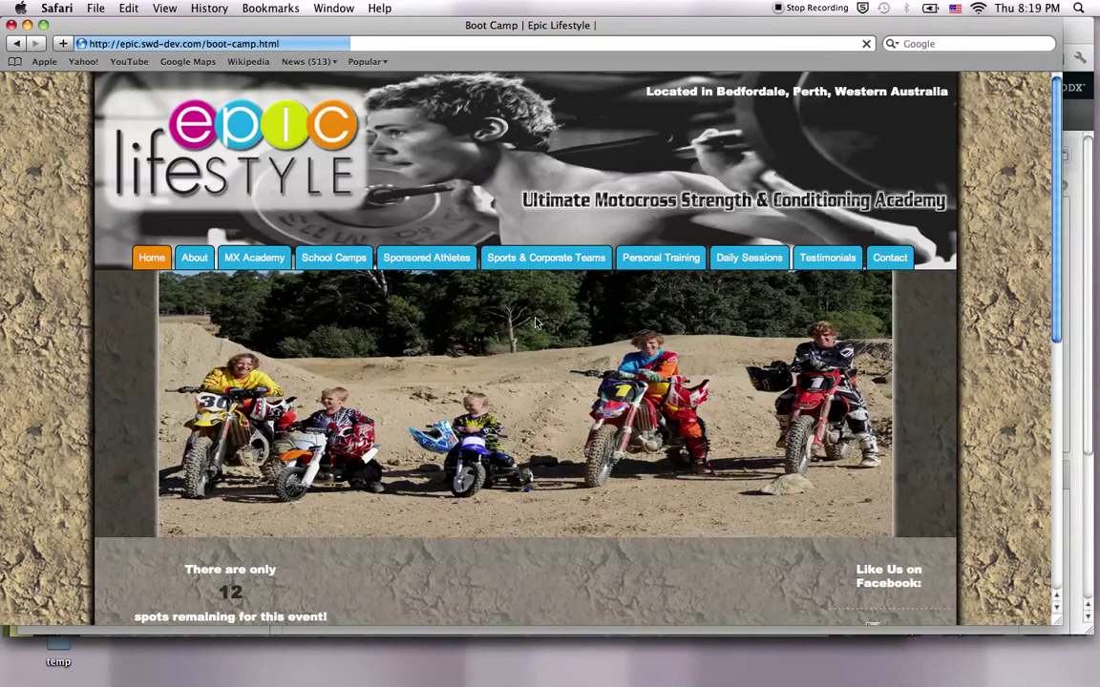
{"action": "scroll", "coordinate": [534, 323], "scroll_direction": "down", "scroll_amount": 4}
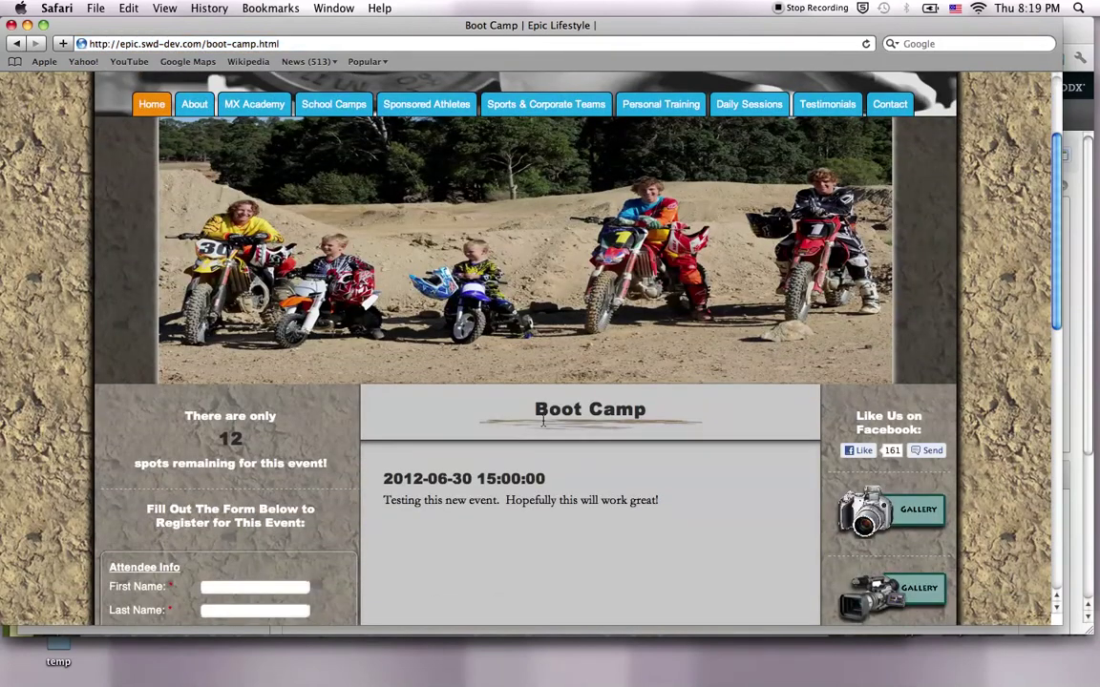
{"action": "key", "text": "super+Tab"}
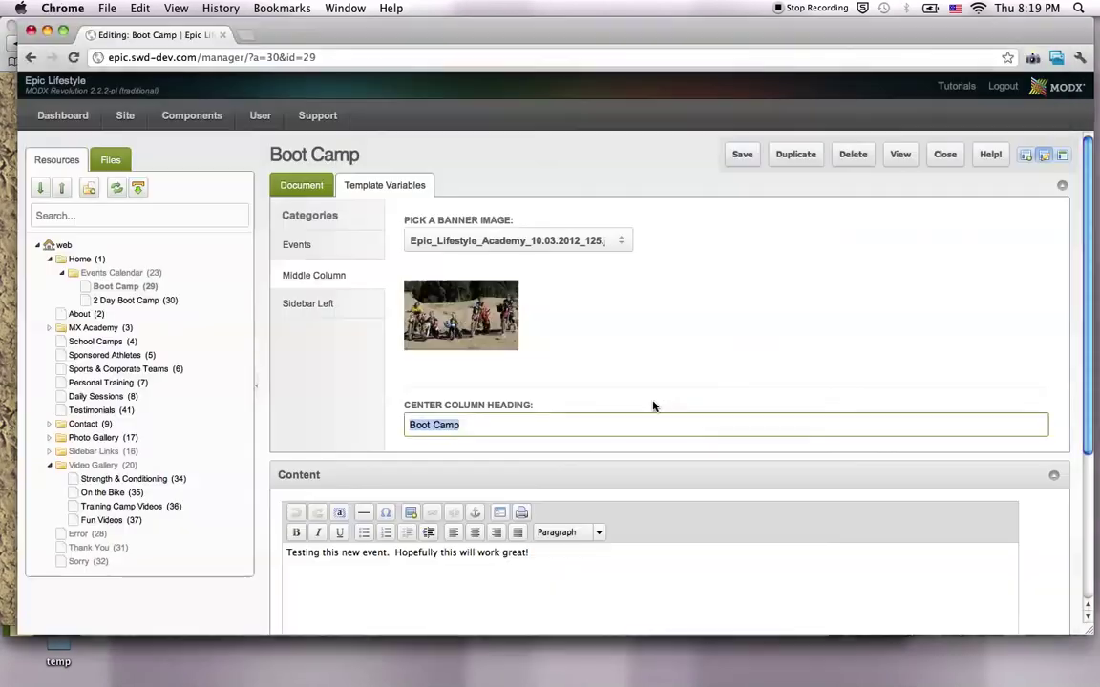
Start a new Events-template document inside the Events Calendar folder from its context menu
{"action": "right_click", "coordinate": [133, 275]}
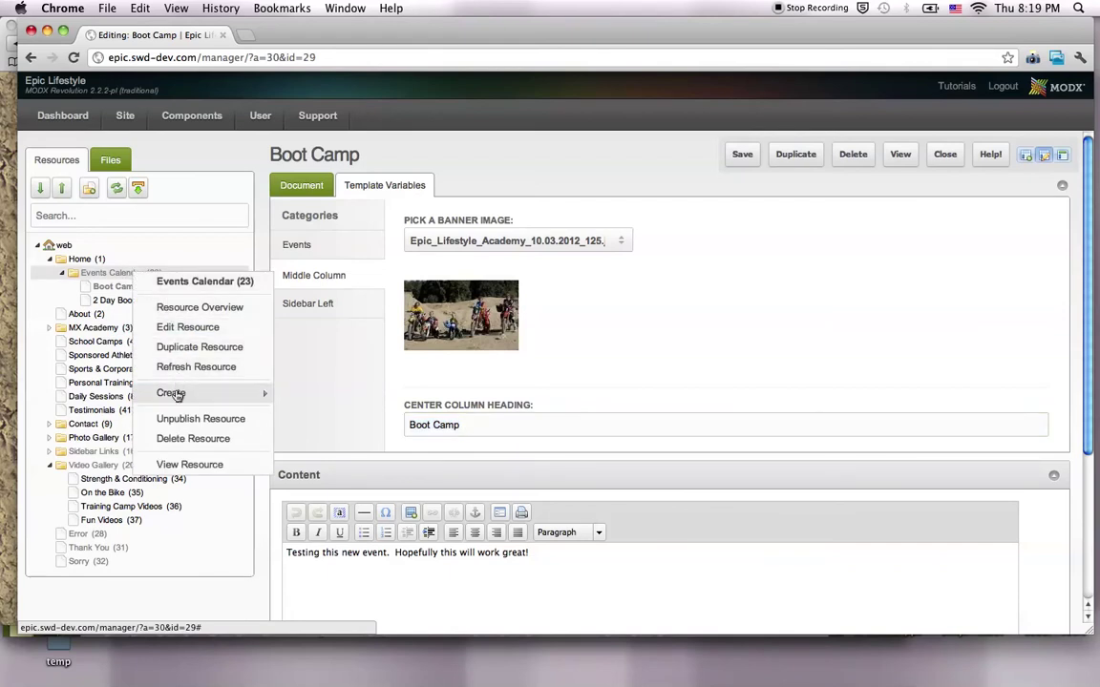
{"action": "mouse_move", "coordinate": [176, 396]}
{"action": "left_click", "coordinate": [325, 401]}
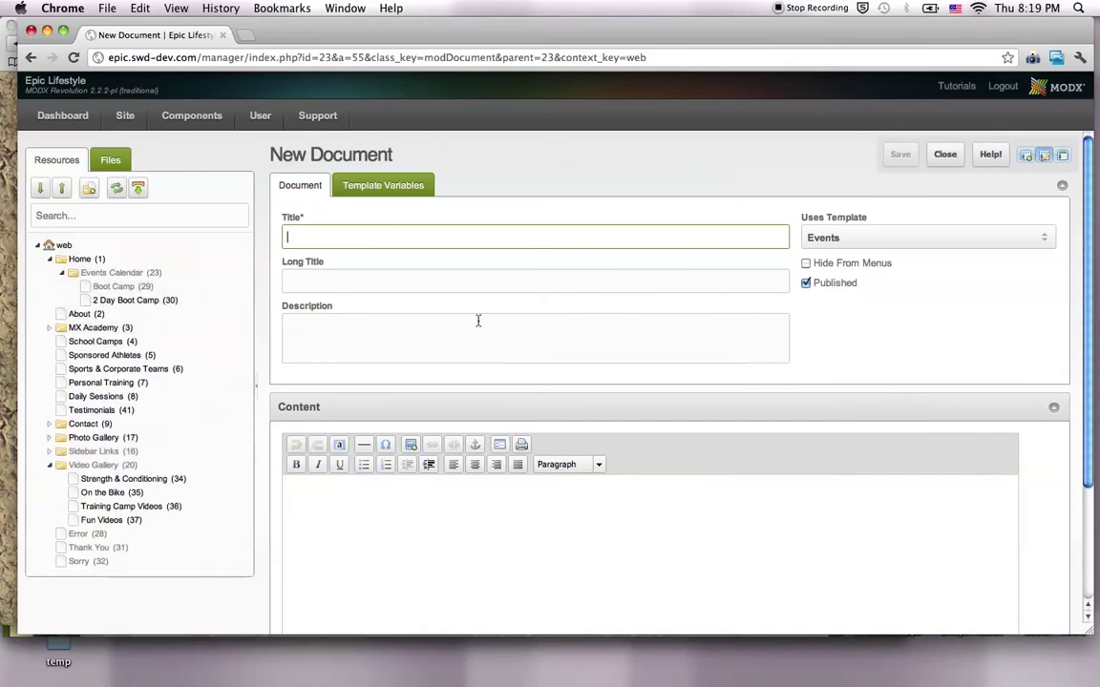
{"action": "left_click", "coordinate": [365, 237]}
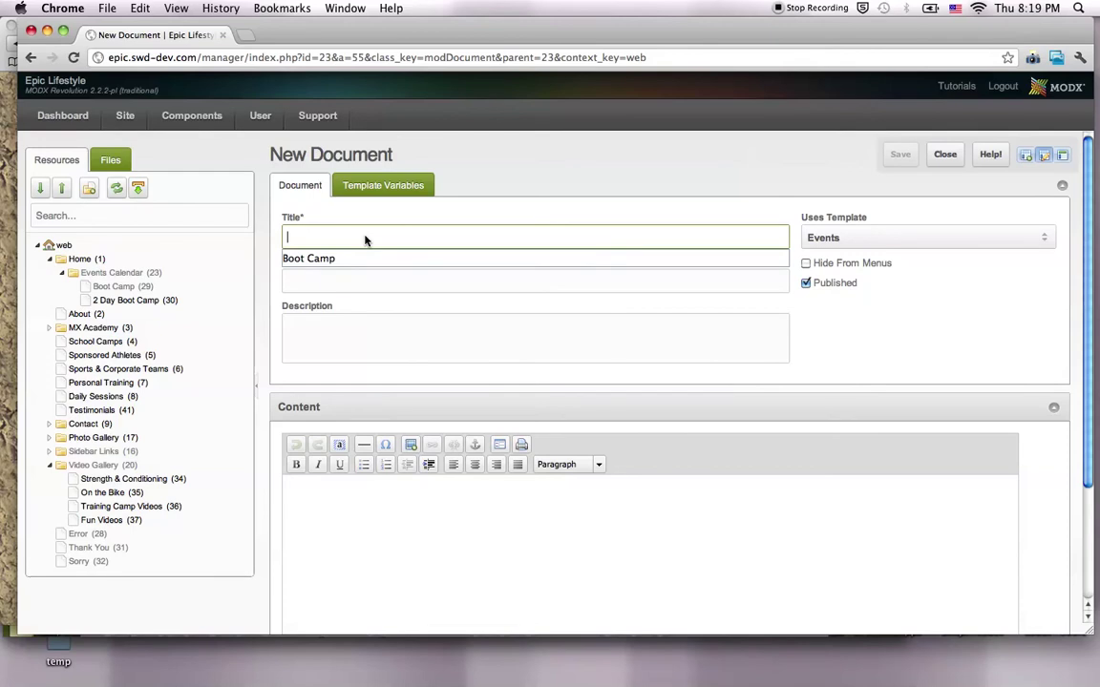
{"action": "type", "text": "Motoc"}
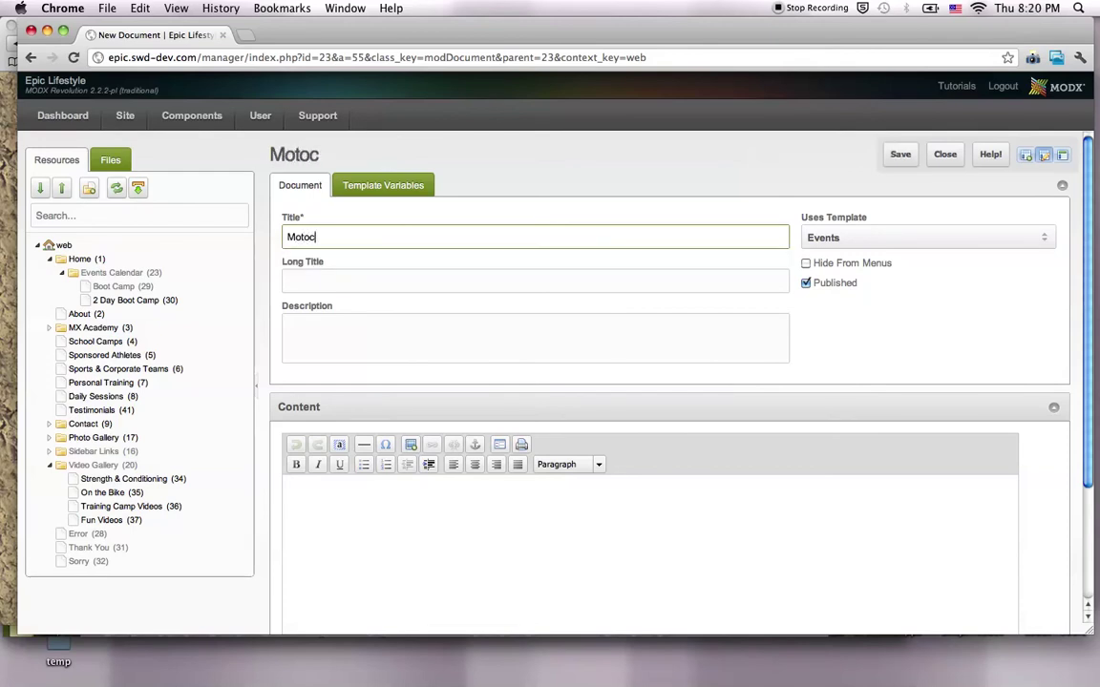
{"action": "type", "text": "ross Fun day"}
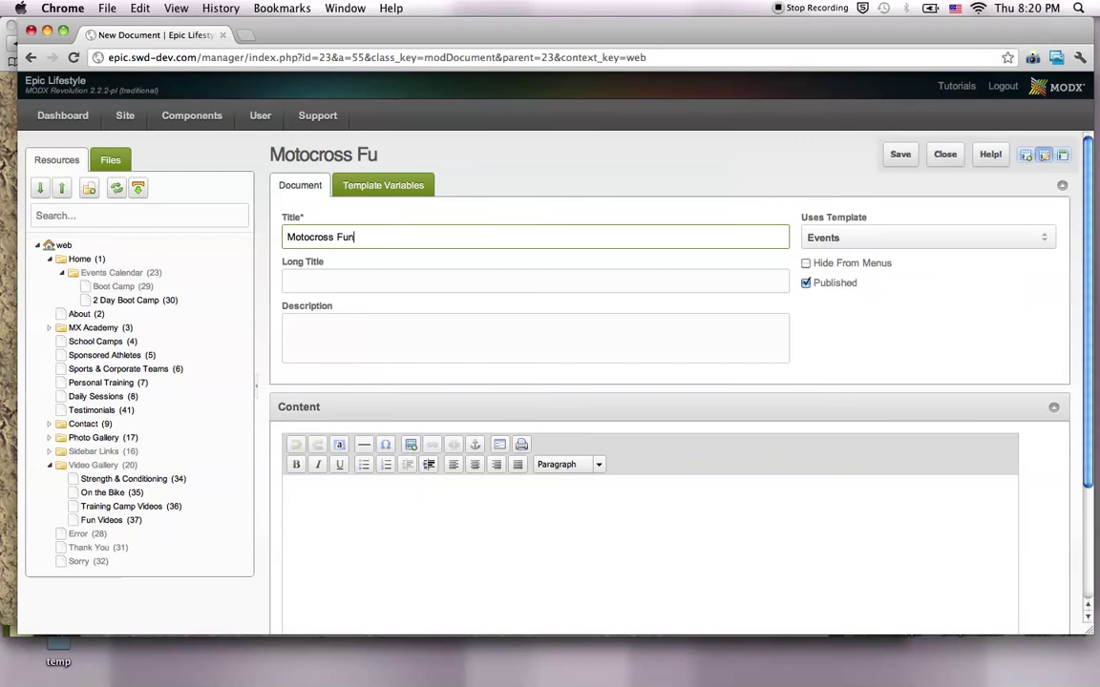
{"action": "key", "text": "BackSpace"}
{"action": "key", "text": "BackSpace"}
{"action": "key", "text": "BackSpace"}
{"action": "type", "text": "Day"}
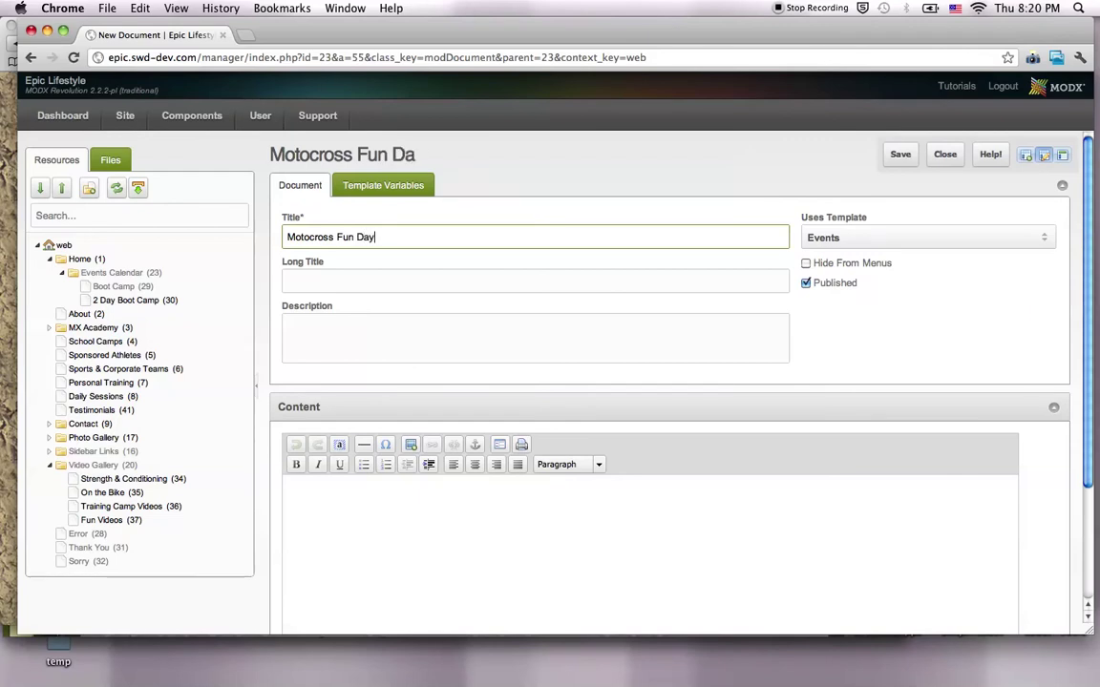
{"action": "left_click", "coordinate": [340, 283]}
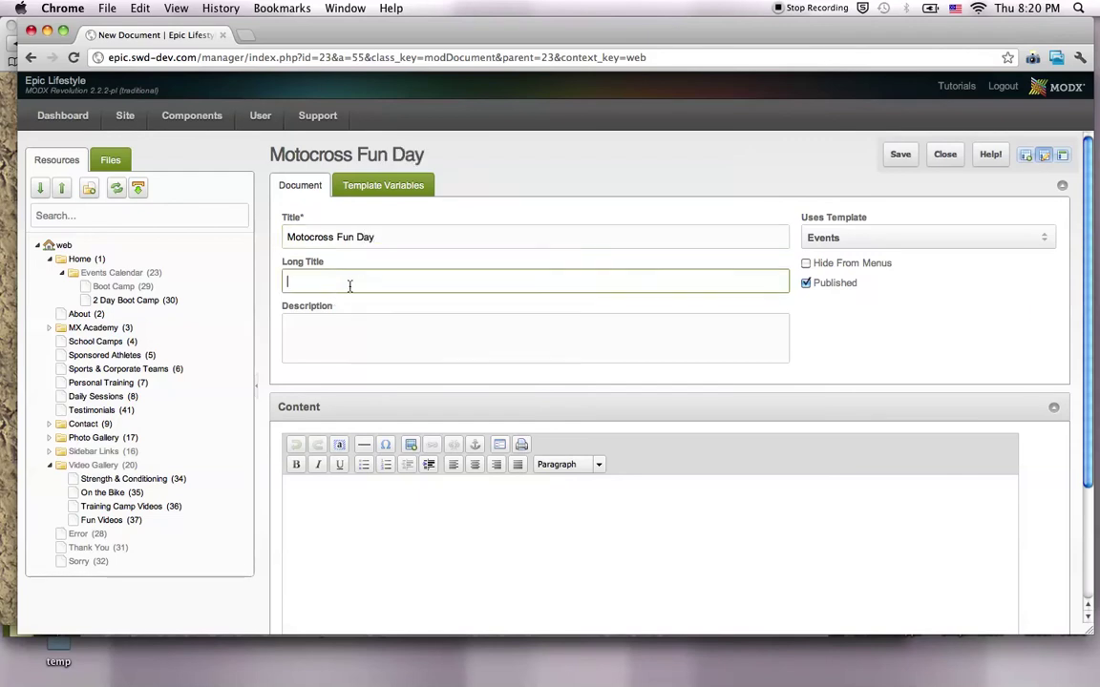
{"action": "left_click", "coordinate": [350, 338]}
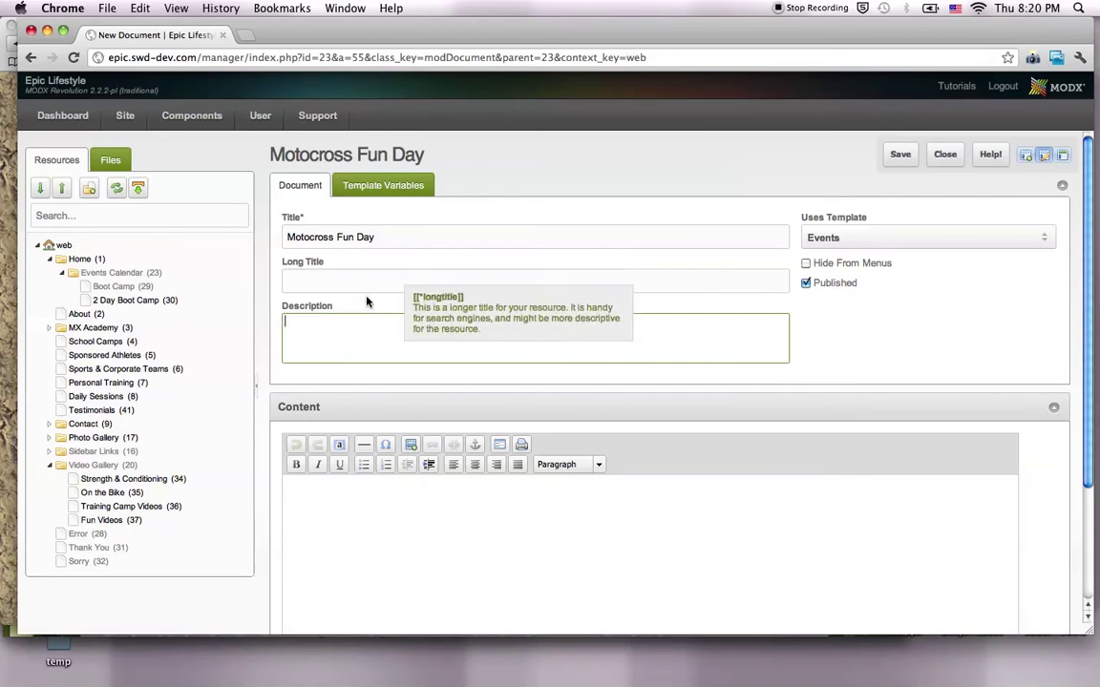
{"action": "left_click", "coordinate": [319, 279]}
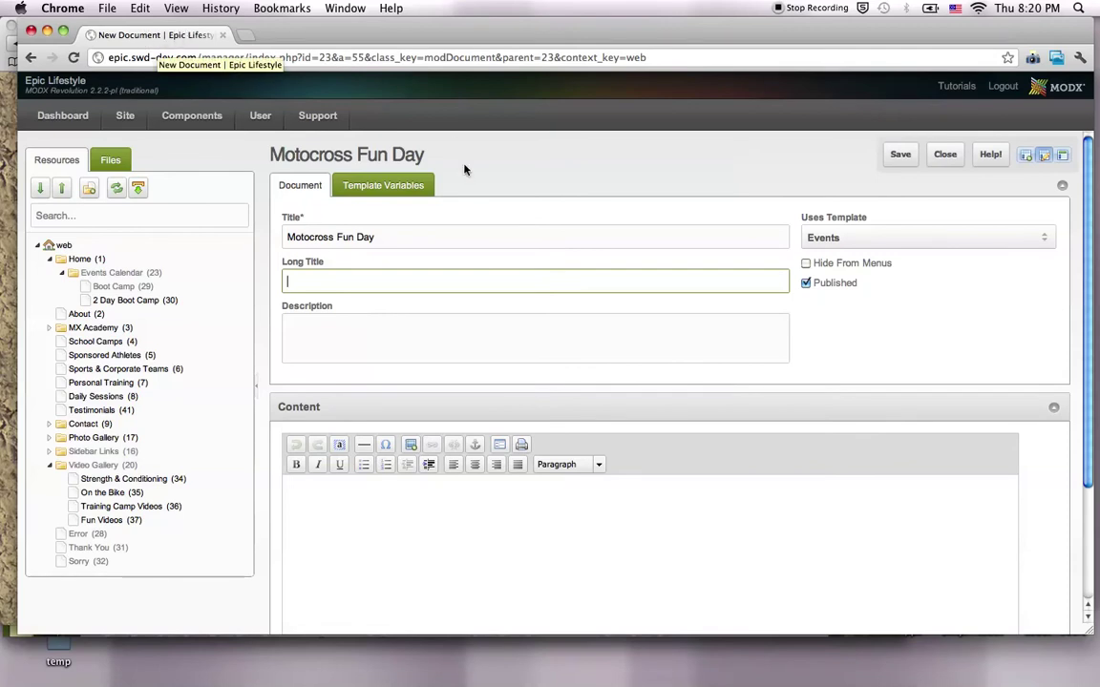
{"action": "left_click", "coordinate": [425, 330]}
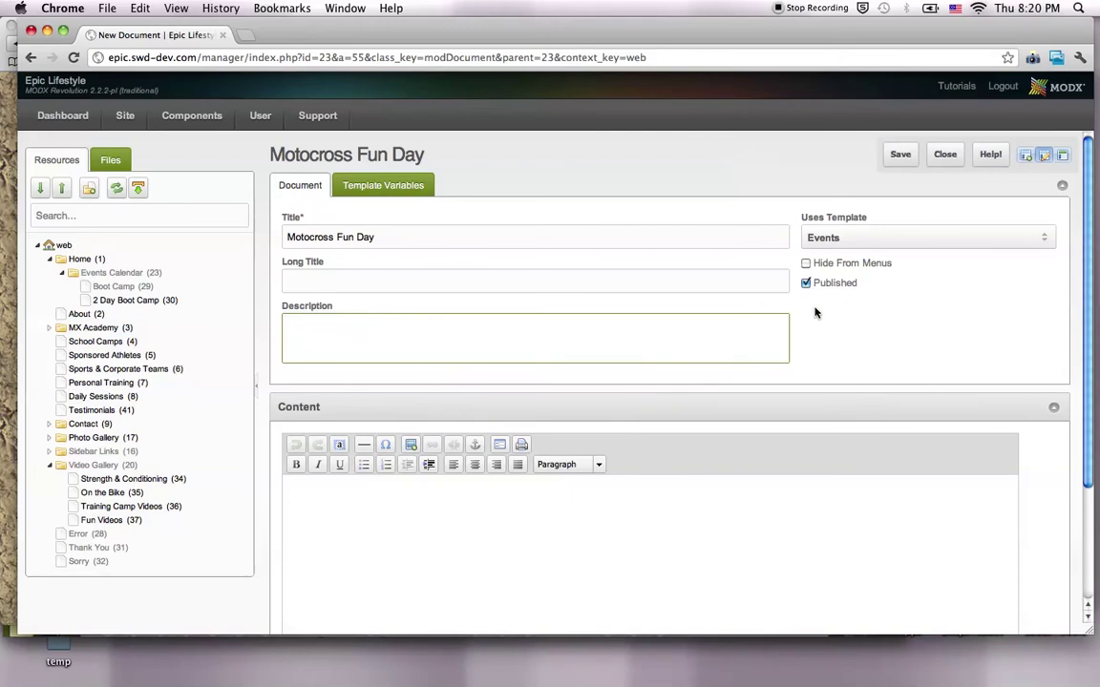
Keep Motocross Fun Day on the Events template and tick Hide From Menus
{"action": "left_click", "coordinate": [844, 245]}
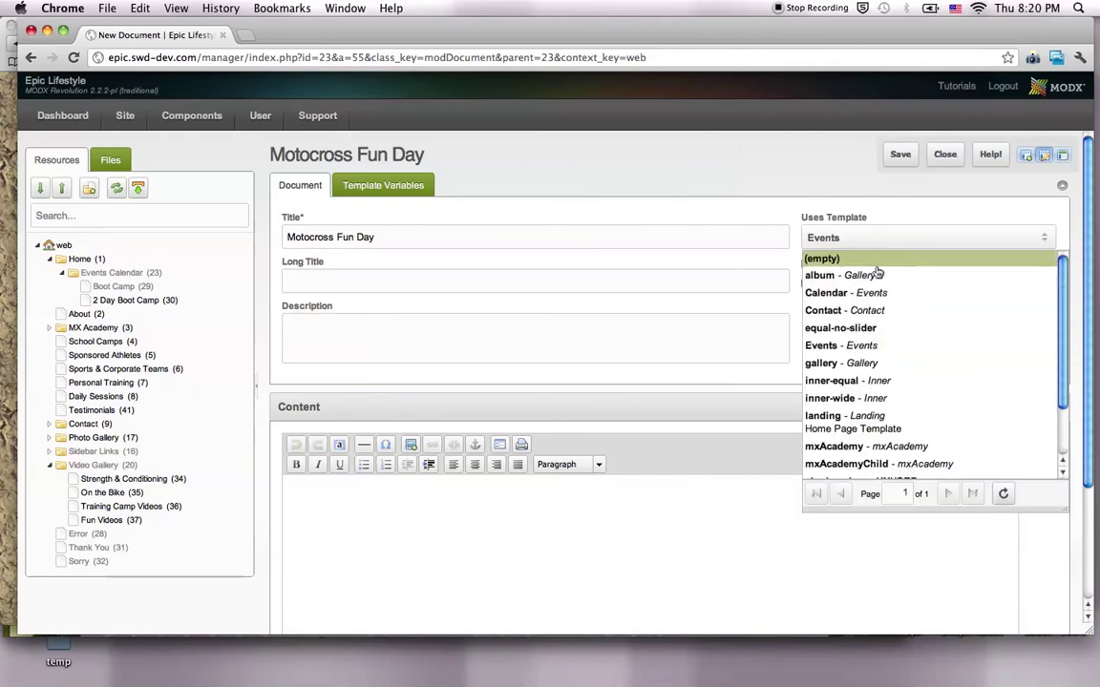
{"action": "scroll", "coordinate": [868, 350], "scroll_direction": "down", "scroll_amount": 2}
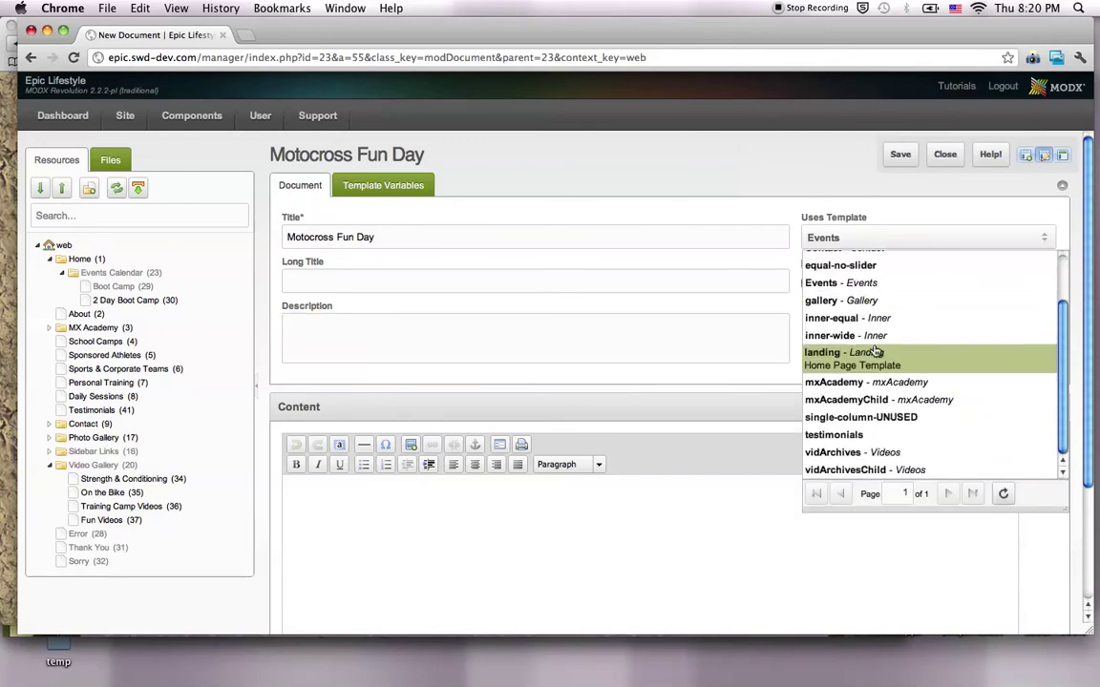
{"action": "scroll", "coordinate": [878, 351], "scroll_direction": "up", "scroll_amount": 2}
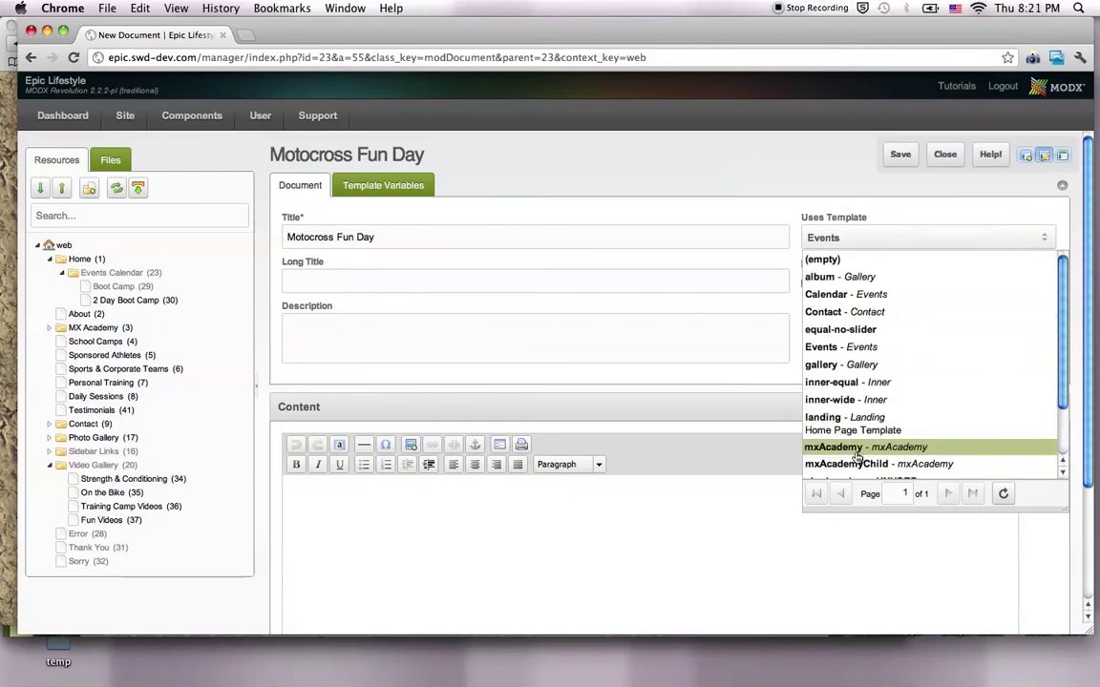
{"action": "left_click", "coordinate": [798, 181]}
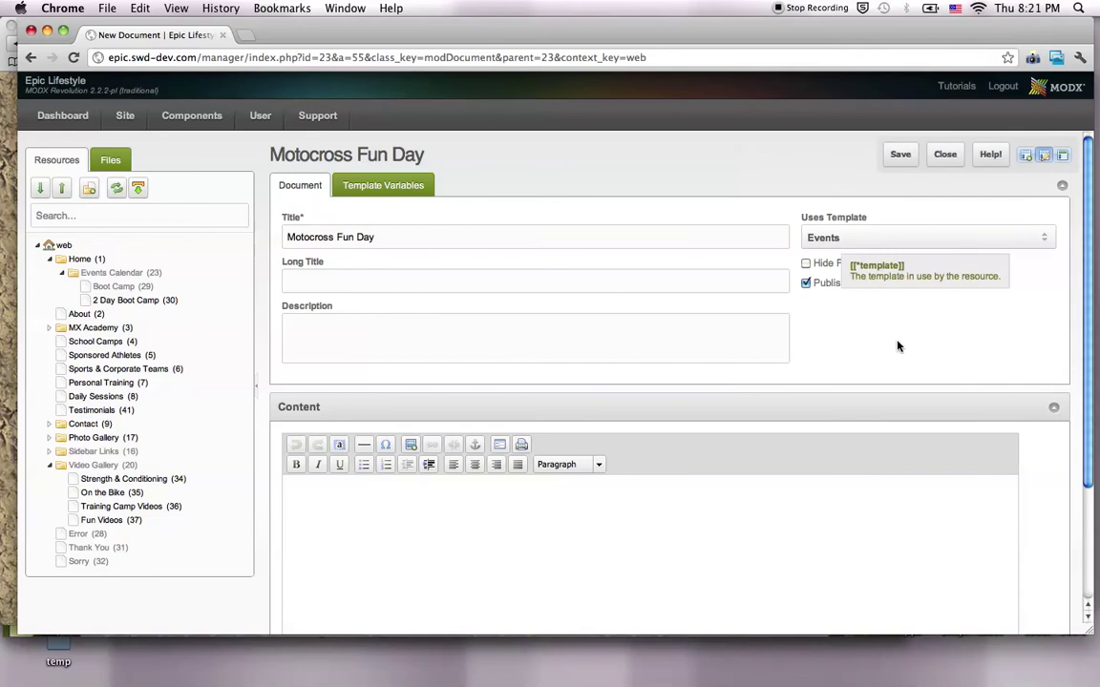
{"action": "left_click", "coordinate": [805, 265]}
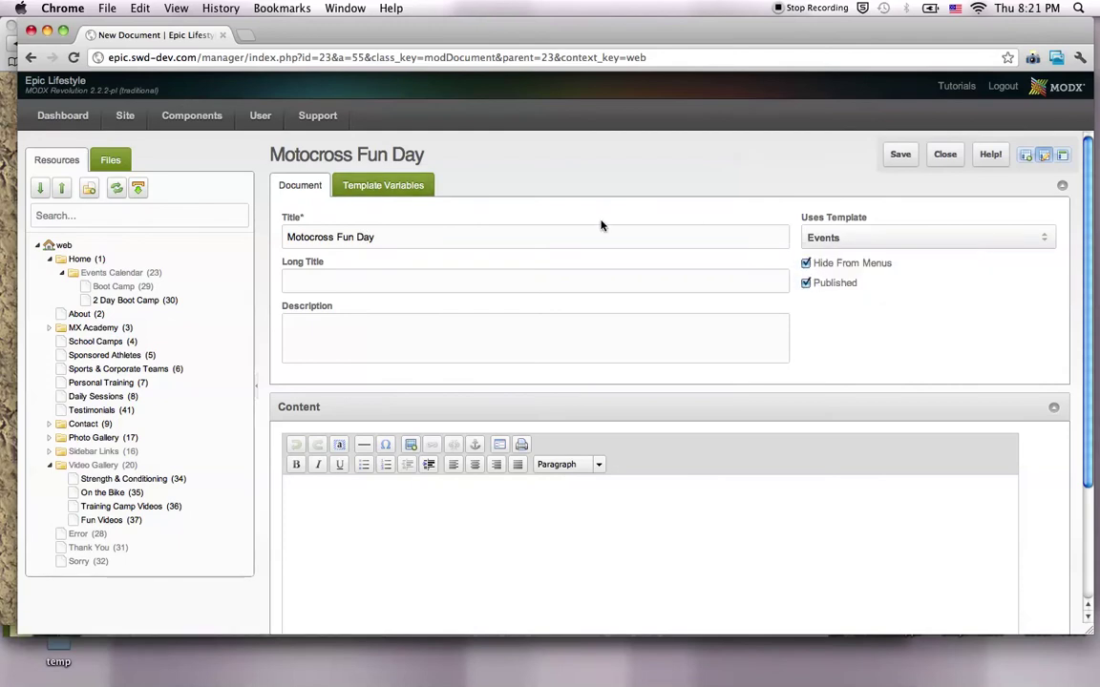
Set the event date to July 14, 2012 at 11:00 am, then switch to the live Boot Camp page
{"action": "left_click", "coordinate": [375, 183]}
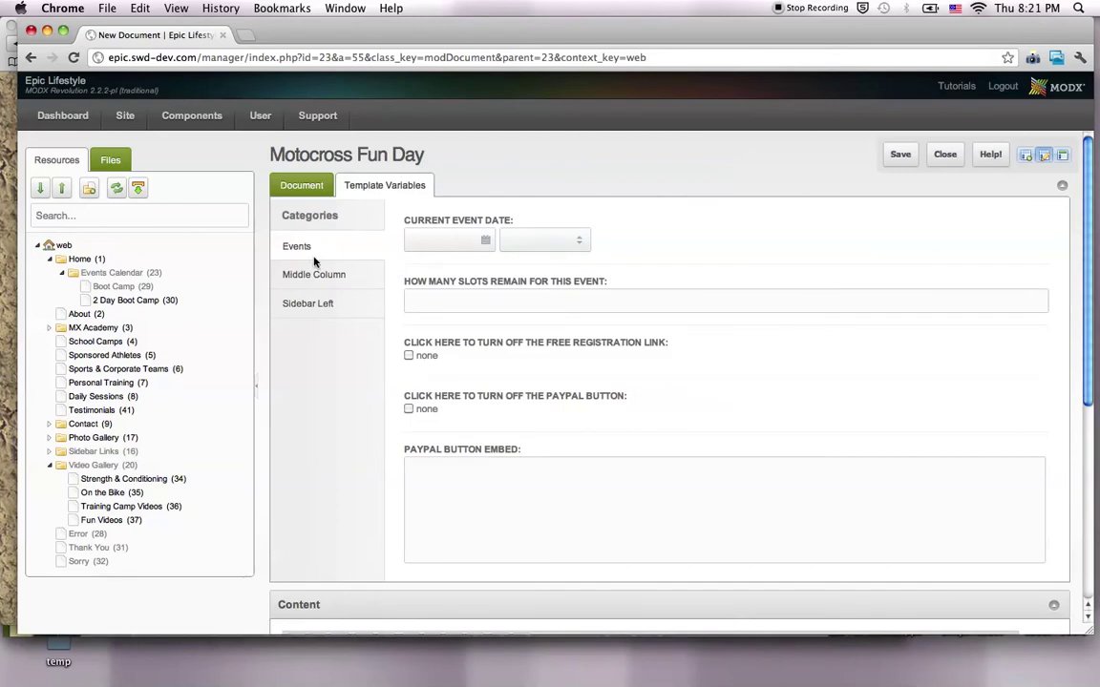
{"action": "left_click", "coordinate": [484, 241]}
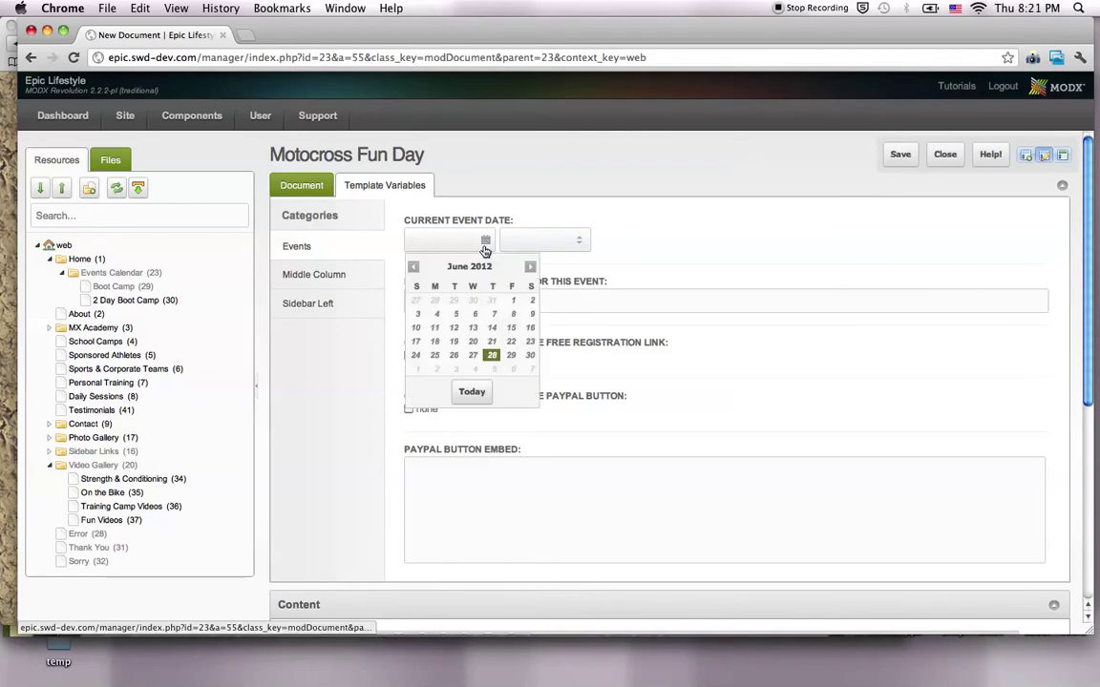
{"action": "left_click", "coordinate": [530, 268]}
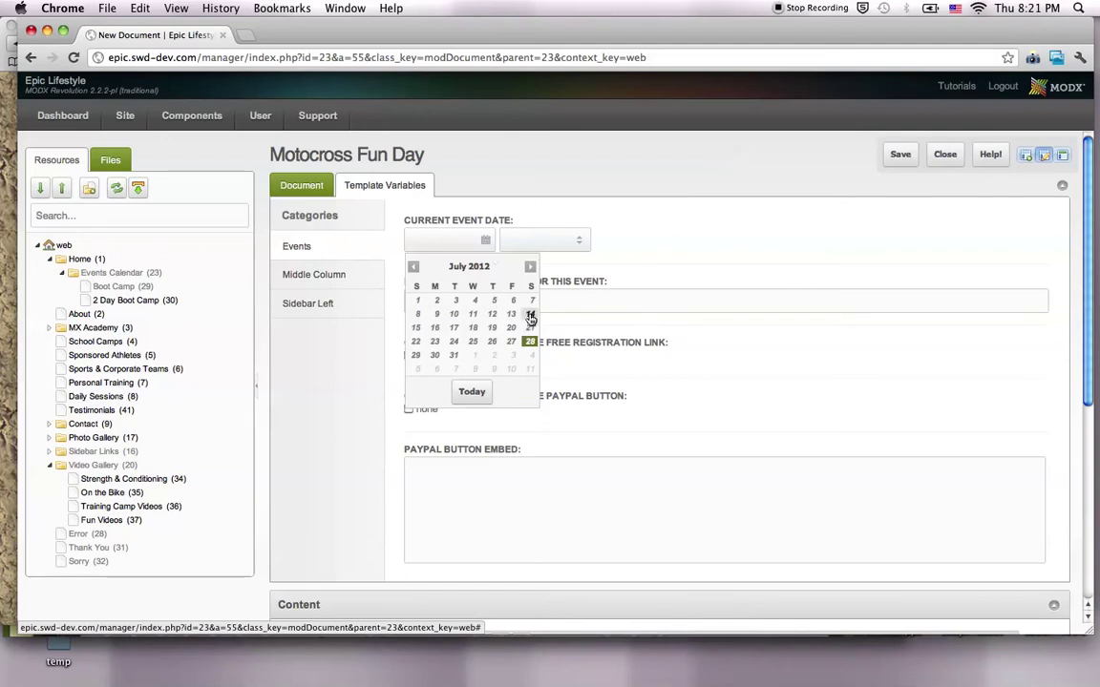
{"action": "left_click", "coordinate": [530, 314]}
{"action": "left_click", "coordinate": [585, 240]}
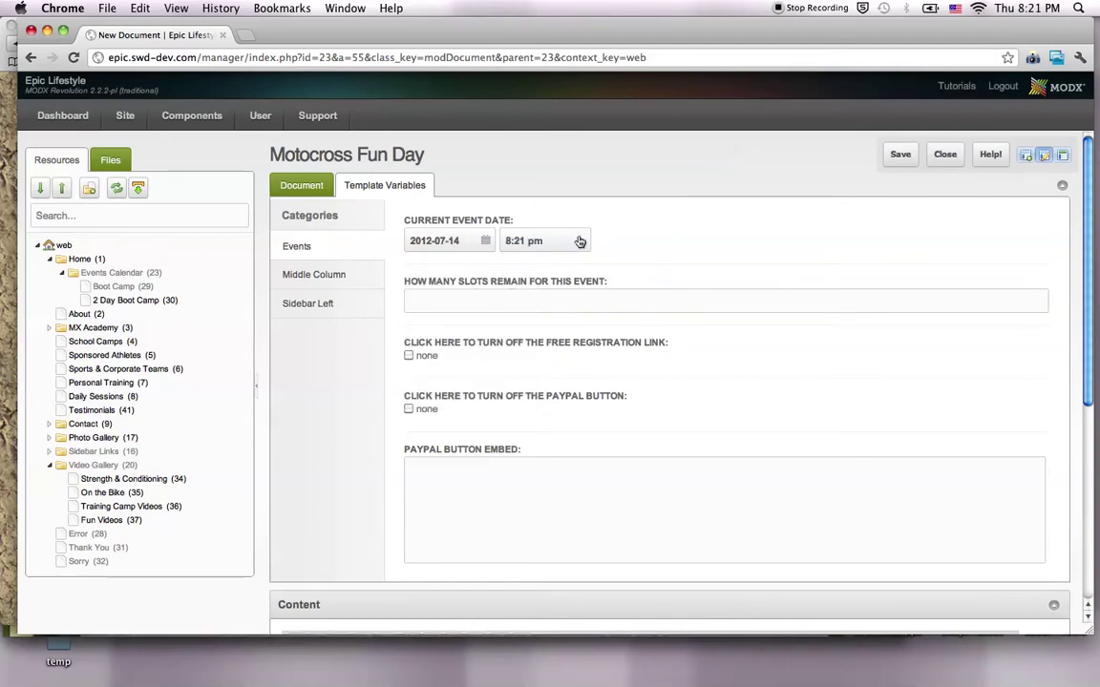
{"action": "scroll", "coordinate": [542, 336], "scroll_direction": "down", "scroll_amount": 1}
{"action": "scroll", "coordinate": [541, 337], "scroll_direction": "down", "scroll_amount": 10}
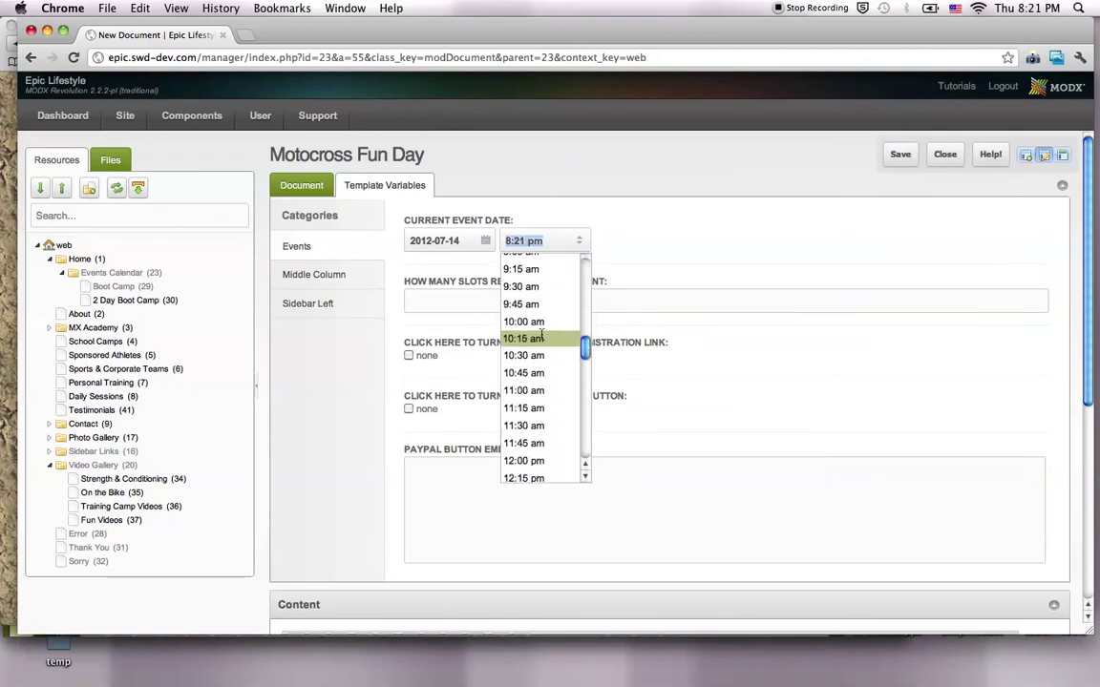
{"action": "left_click", "coordinate": [531, 390]}
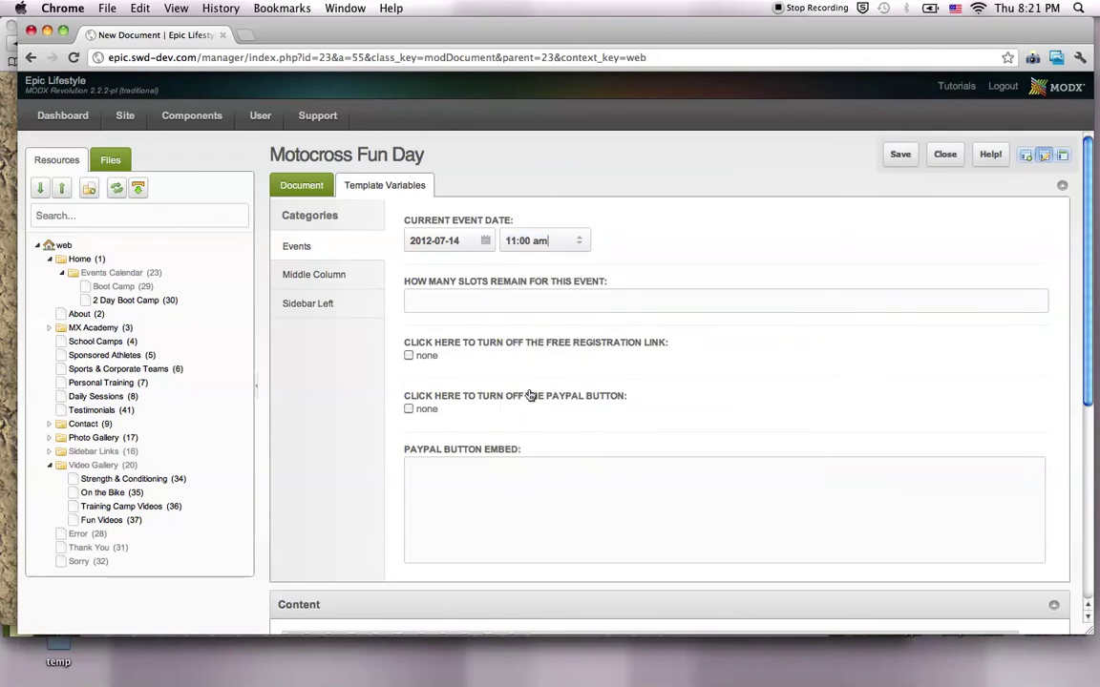
{"action": "left_click", "coordinate": [437, 302]}
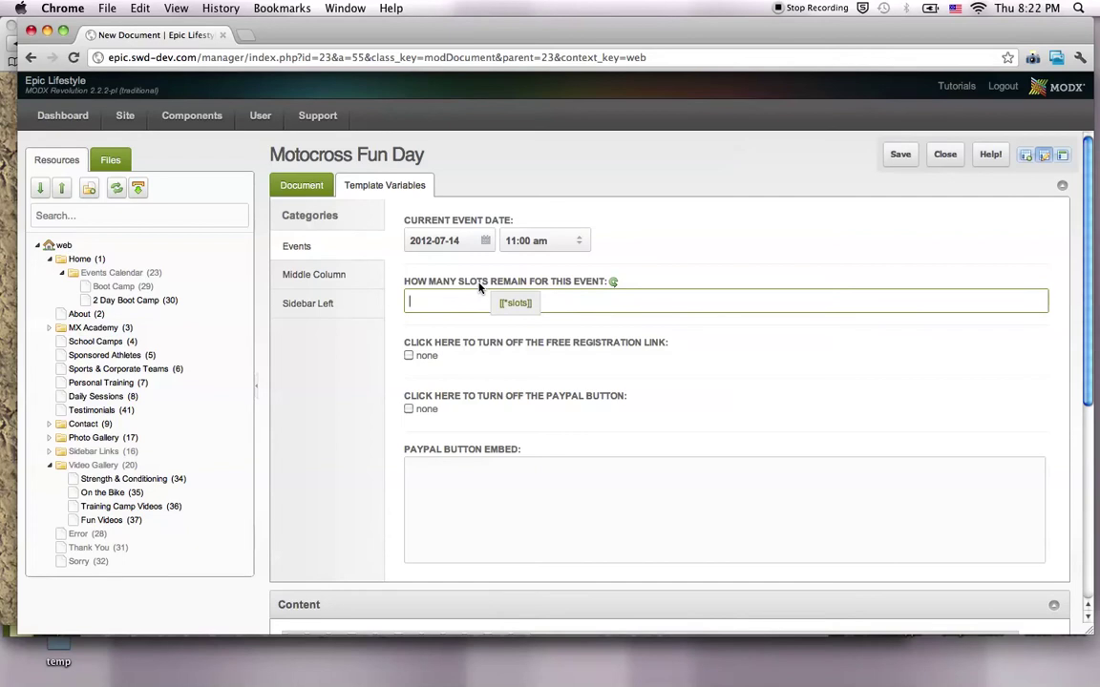
{"action": "key", "text": "super+Tab"}
Scroll the Boot Camp page to check its 12 spots remaining, then return to the MODX editor
{"action": "scroll", "coordinate": [479, 310], "scroll_direction": "down", "scroll_amount": 1}
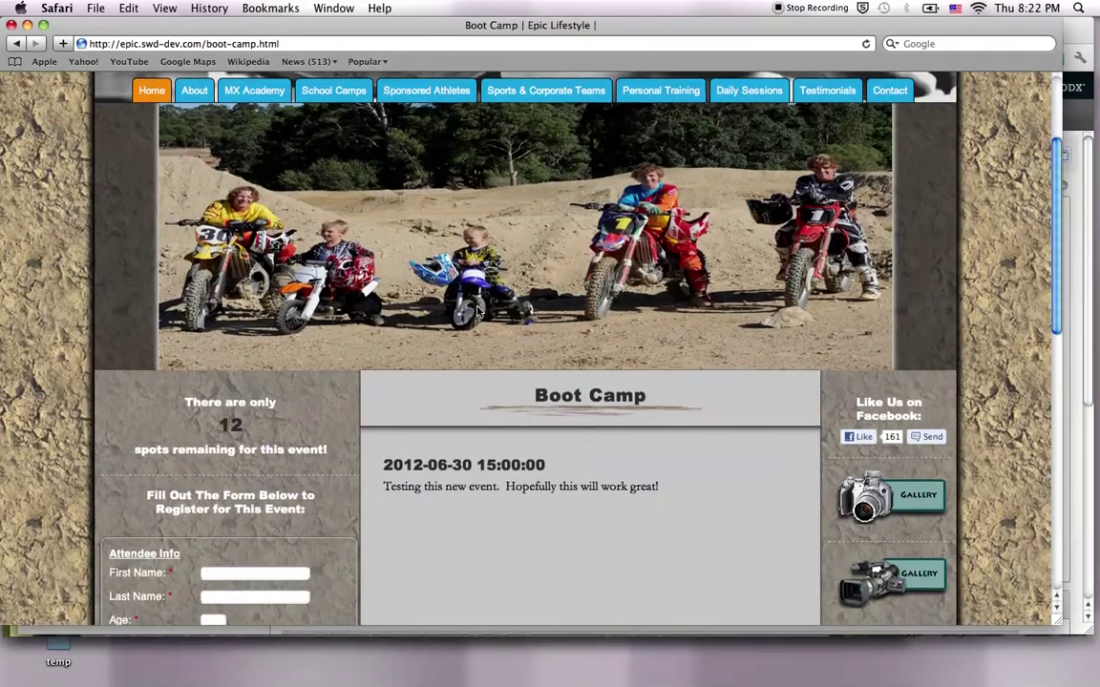
{"action": "scroll", "coordinate": [480, 310], "scroll_direction": "down", "scroll_amount": 2}
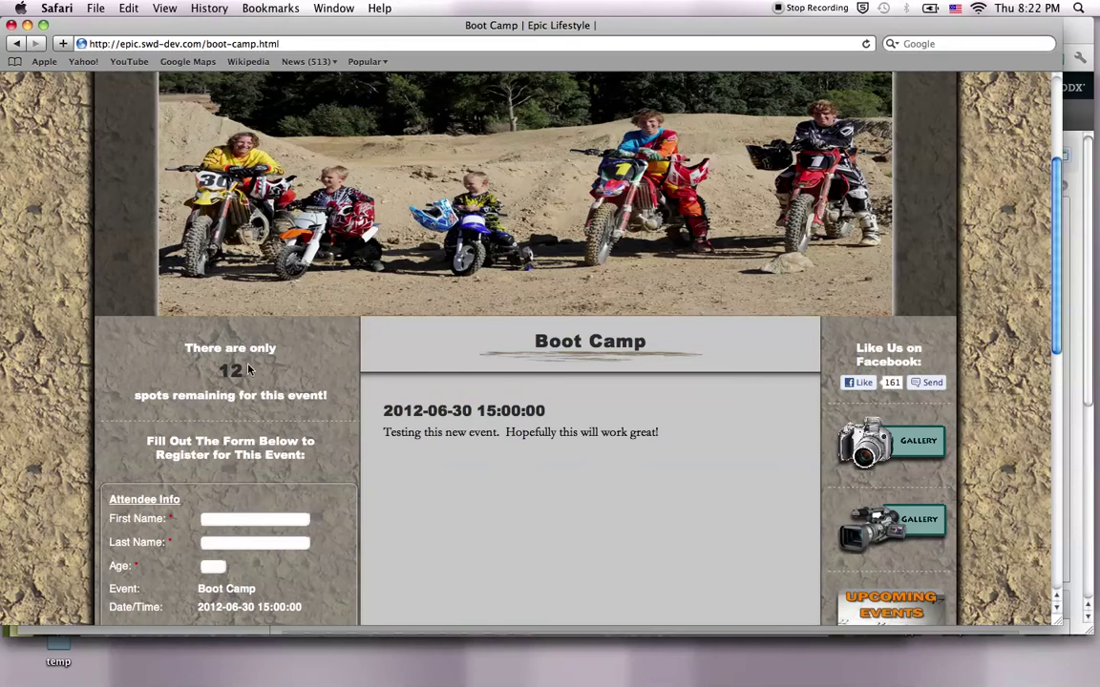
{"action": "key", "text": "super+Tab"}
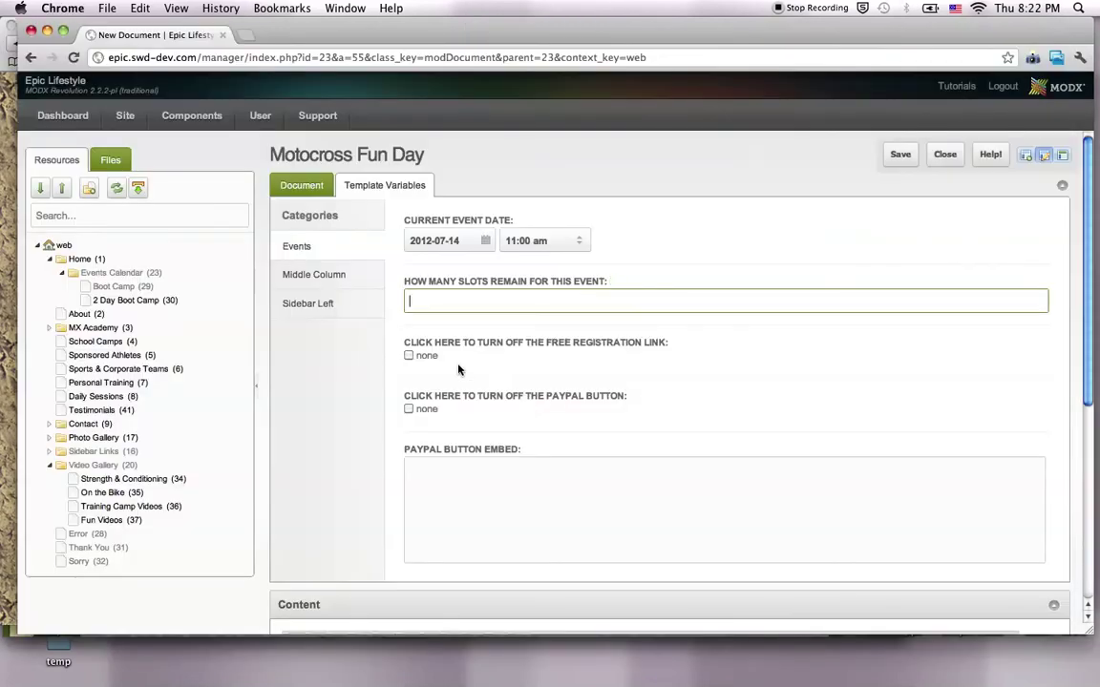
Enter 14 as the remaining slots and tick the option turning off the free registration link
{"action": "left_click", "coordinate": [459, 303]}
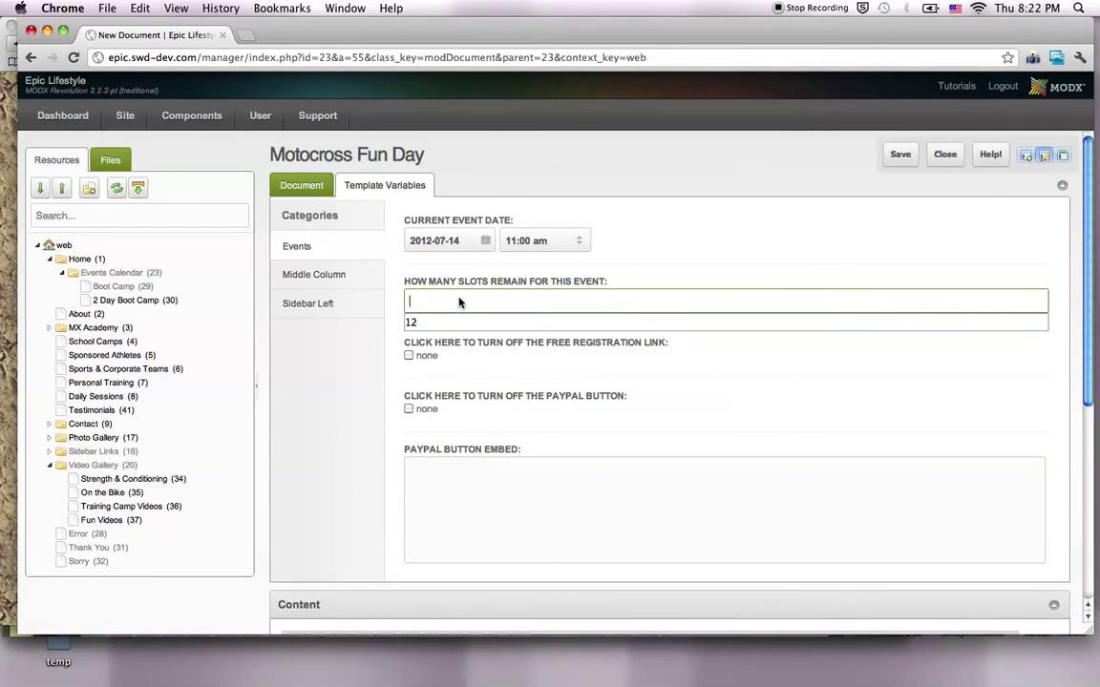
{"action": "type", "text": "14"}
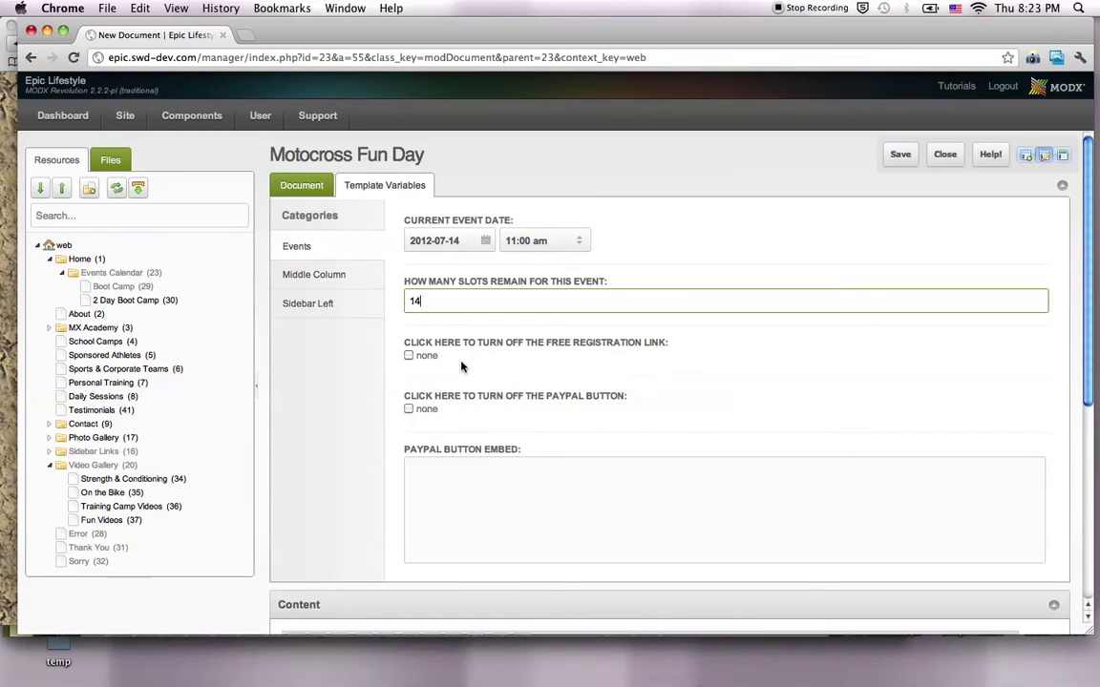
{"action": "left_click", "coordinate": [409, 357]}
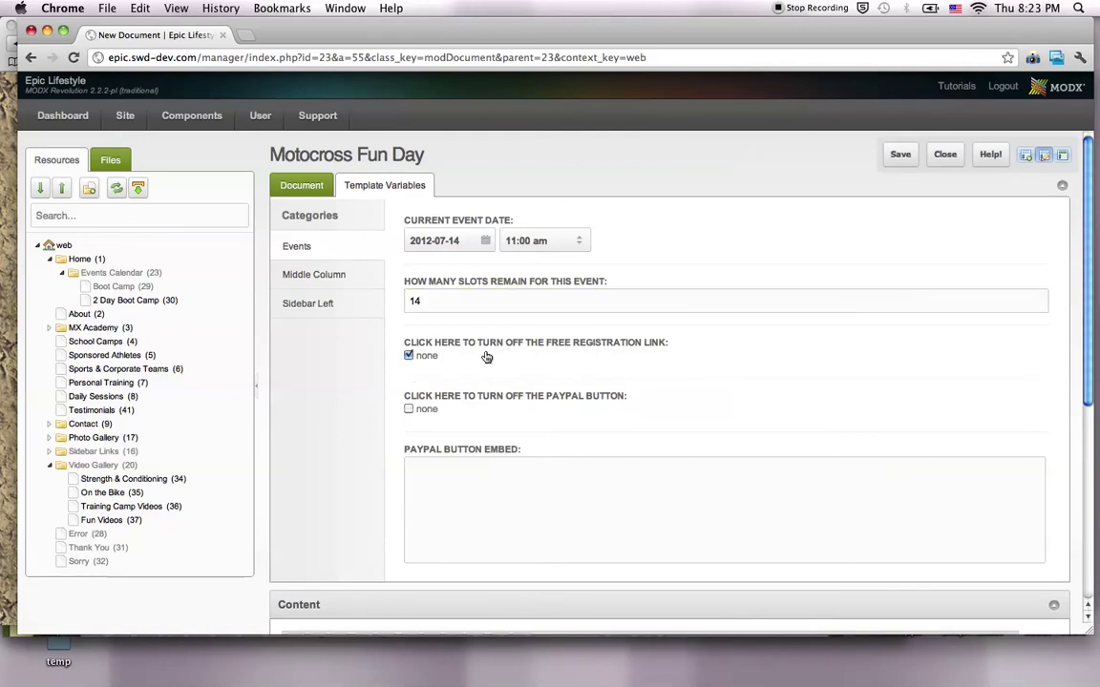
{"action": "scroll", "coordinate": [459, 366], "scroll_direction": "down", "scroll_amount": 2}
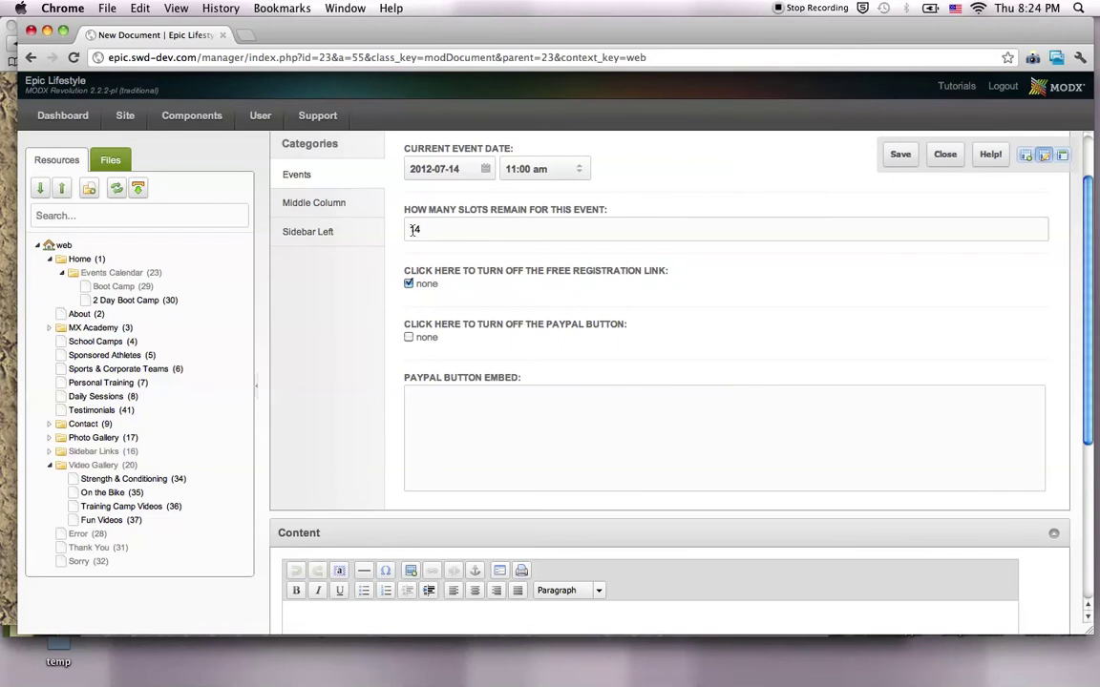
{"action": "double_click", "coordinate": [414, 229]}
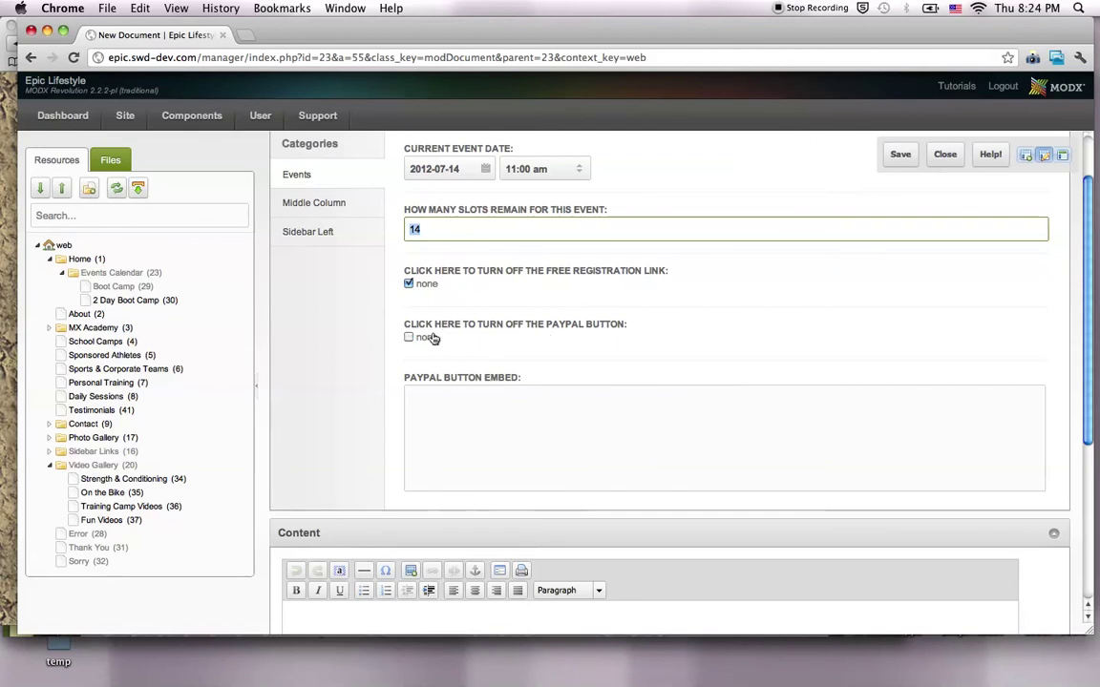
{"action": "left_click", "coordinate": [417, 399]}
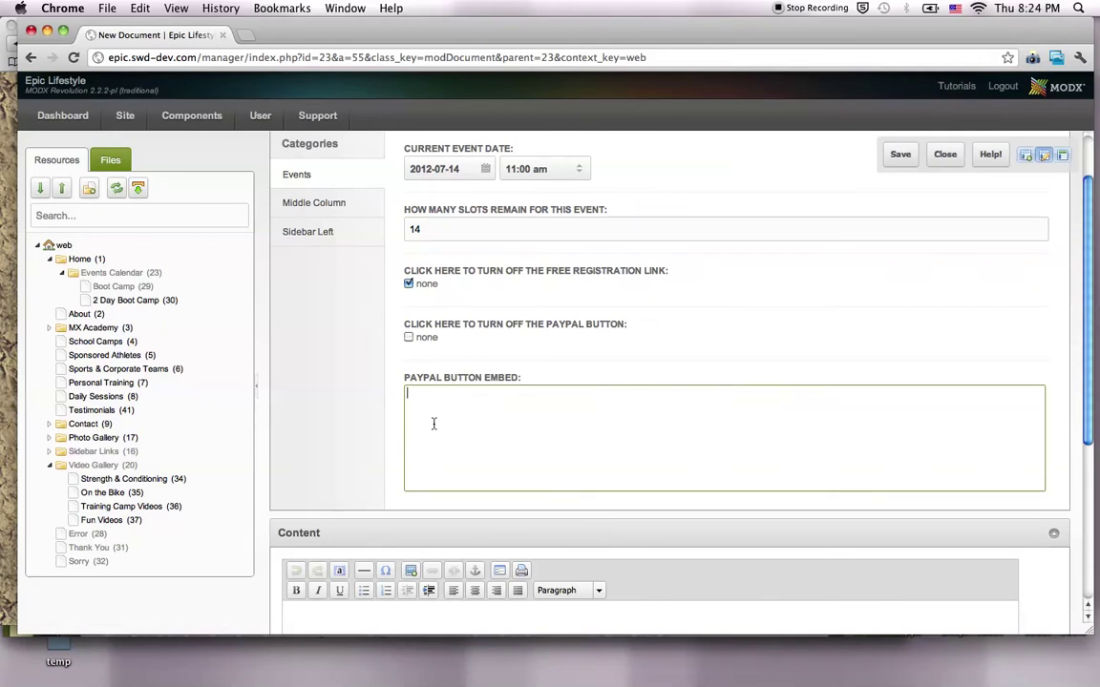
{"action": "type", "text": "bold,italic,underline,separator,bullist,numlist,outdent,indent,separator,justifyleft,justifycenter,justifyright,justifyfull,separator,formatselect"}
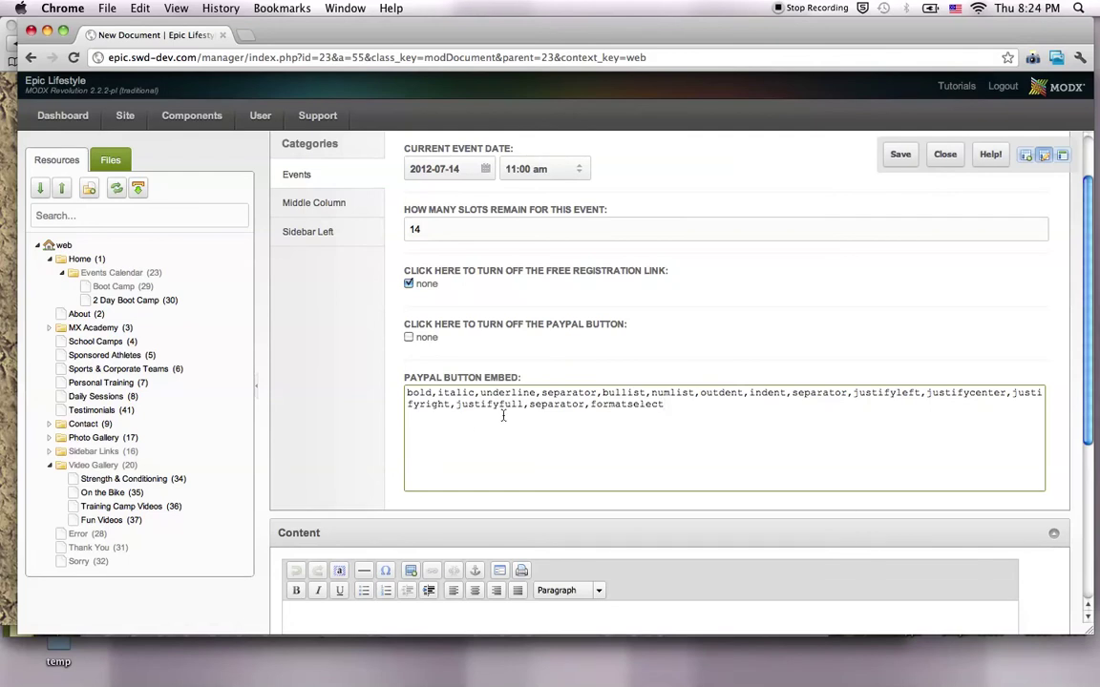
{"action": "key", "text": "super+z"}
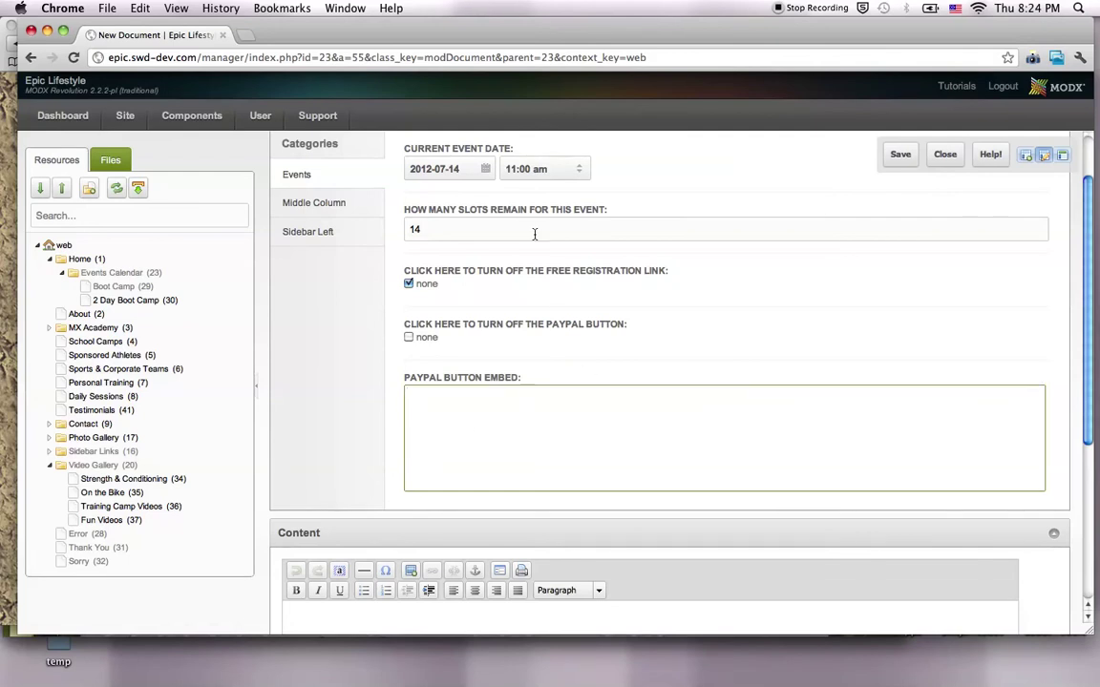
Open the Middle Column variables, browse banner images without choosing one, then switch to the Boot Camp page
{"action": "left_click", "coordinate": [325, 204]}
{"action": "scroll", "coordinate": [712, 242], "scroll_direction": "up", "scroll_amount": 2}
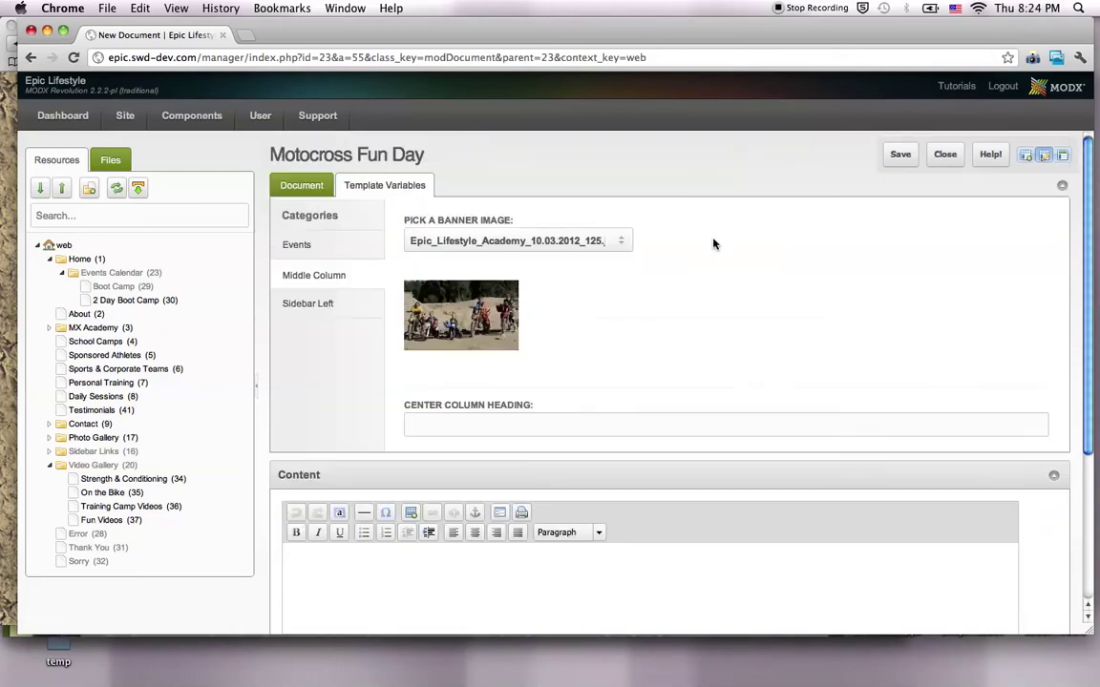
{"action": "left_click", "coordinate": [620, 247]}
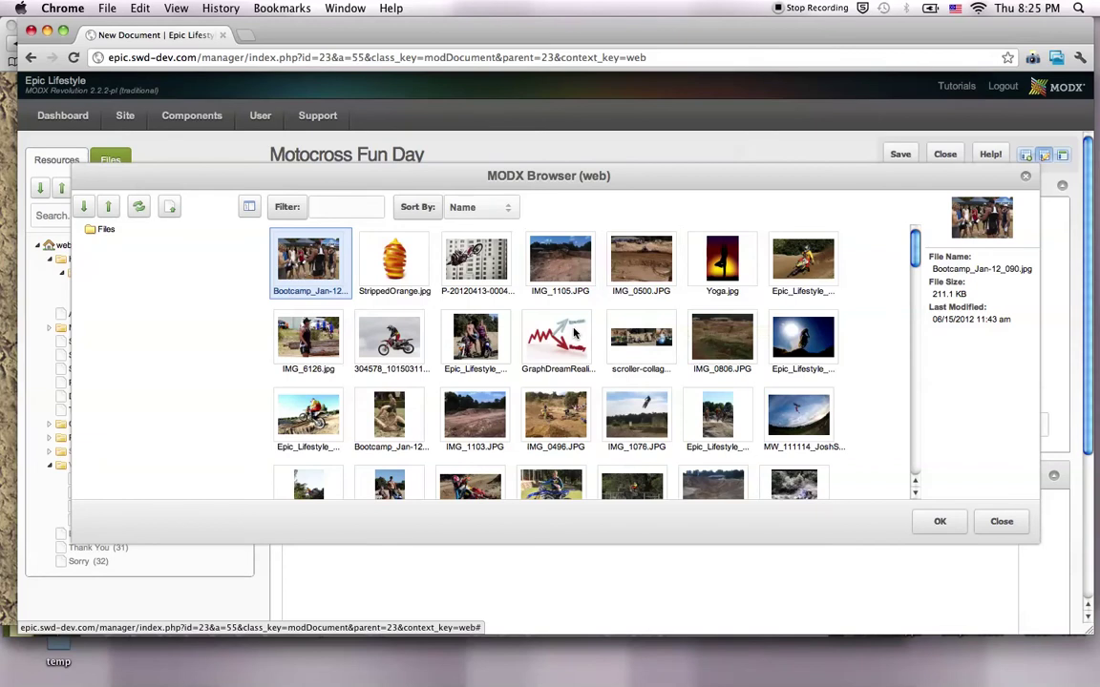
{"action": "left_click", "coordinate": [320, 207]}
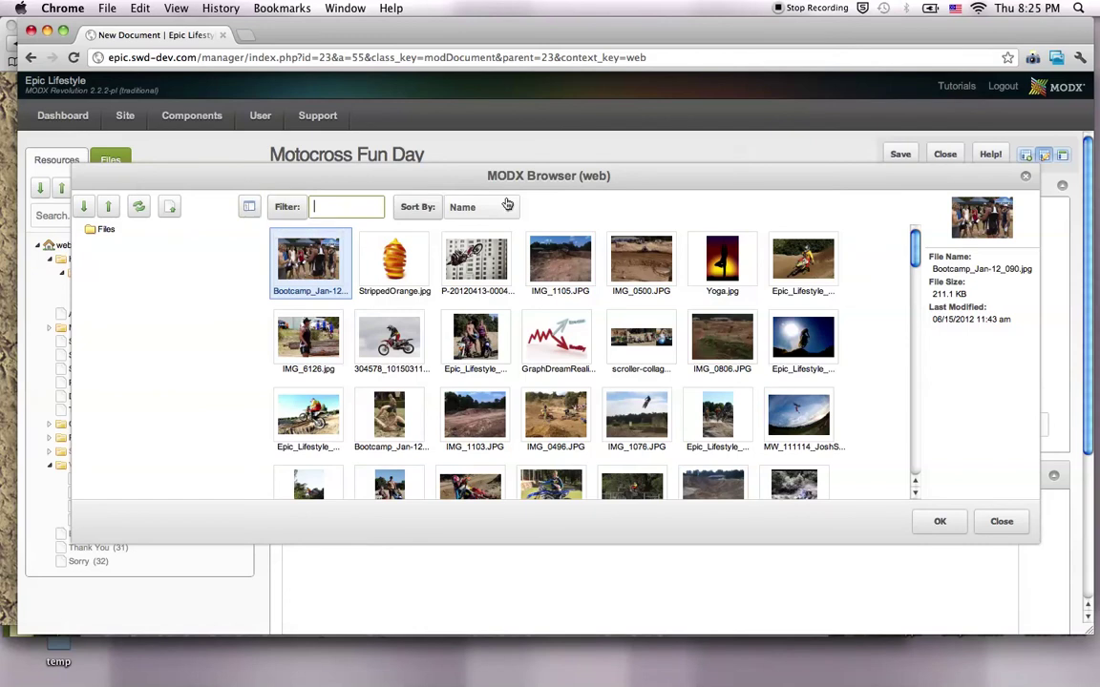
{"action": "left_click", "coordinate": [250, 207]}
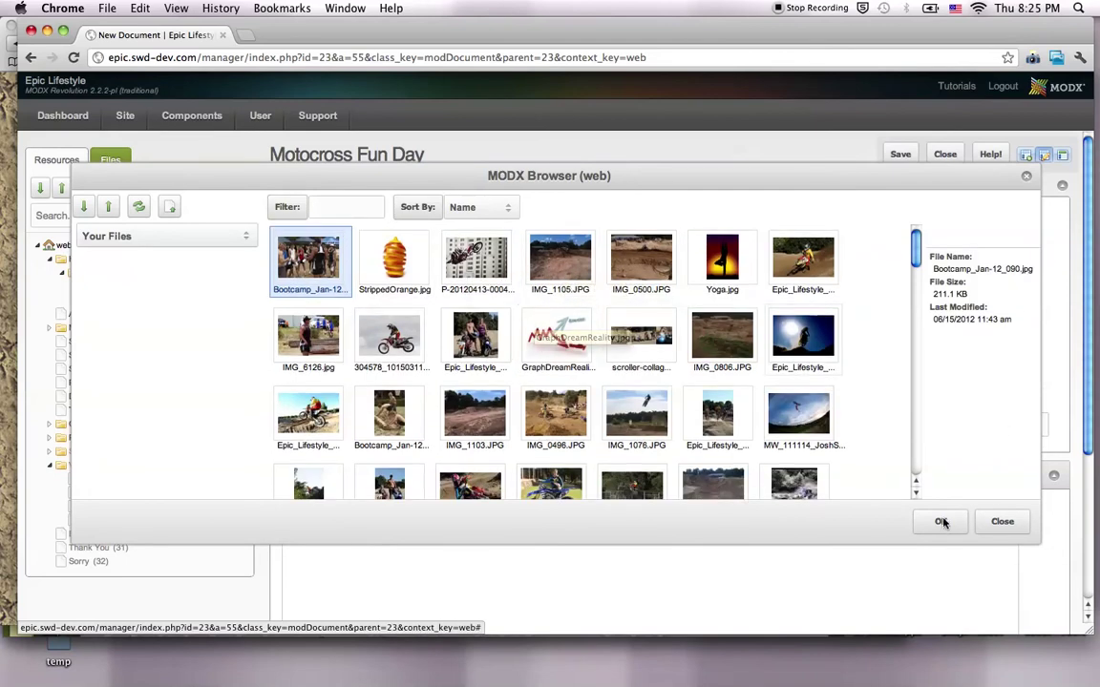
{"action": "left_click", "coordinate": [1003, 521]}
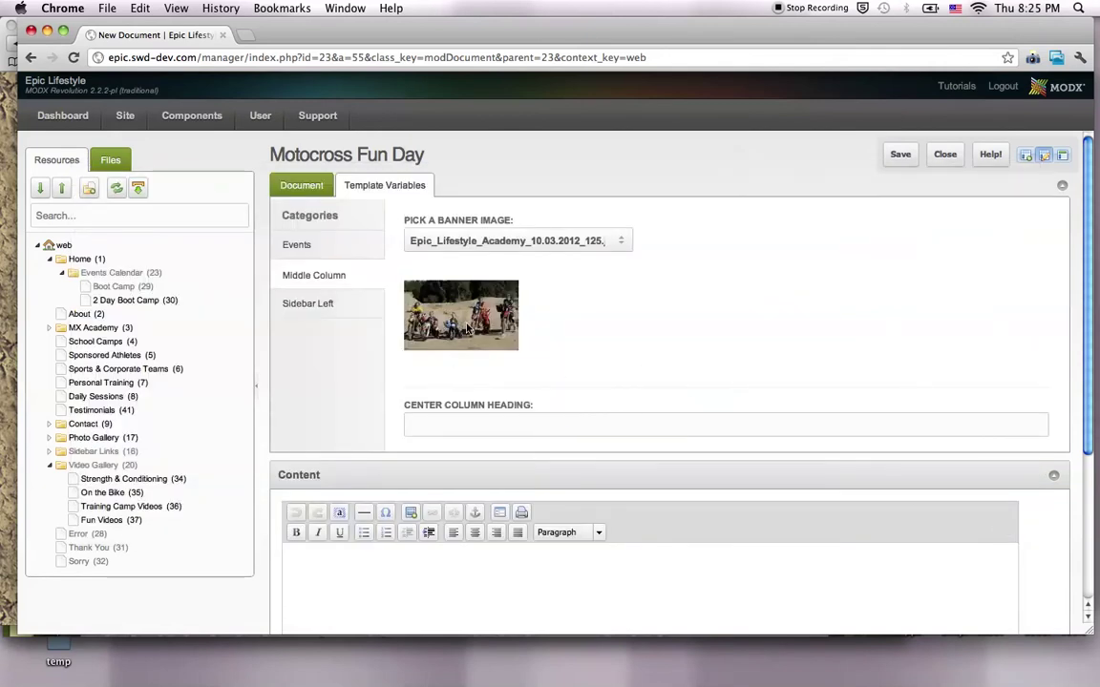
{"action": "left_click", "coordinate": [509, 424]}
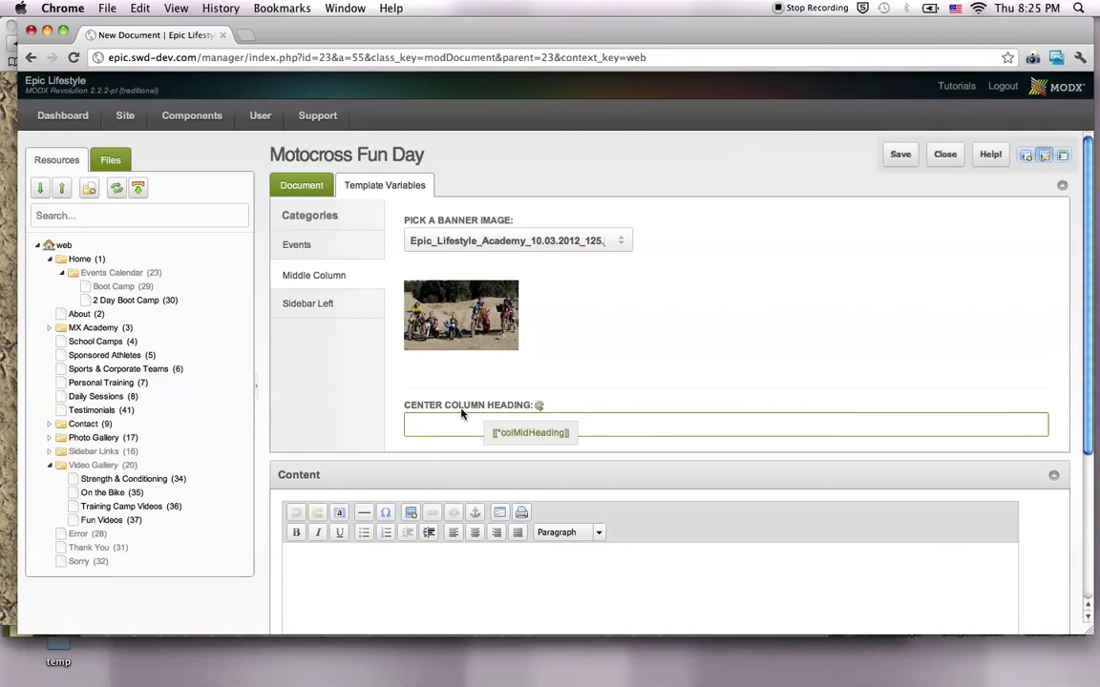
{"action": "key", "text": "super+Tab"}
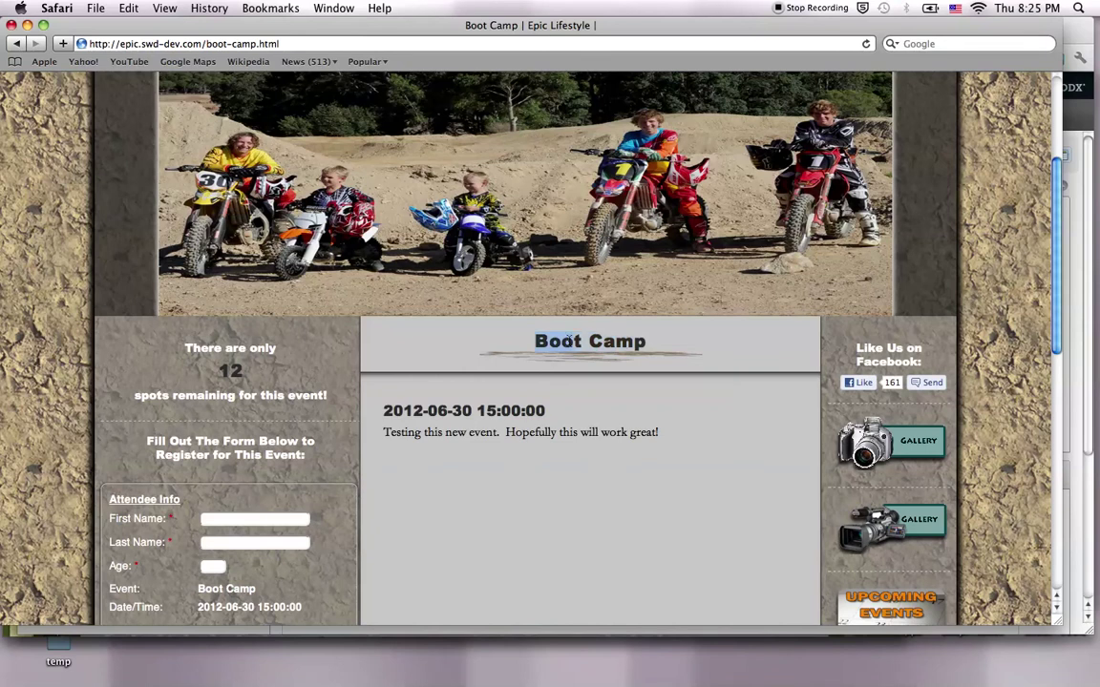
Select the Boot Camp heading and scroll through its registration form, then return to MODX
{"action": "triple_click", "coordinate": [646, 340]}
{"action": "scroll", "coordinate": [328, 386], "scroll_direction": "down", "scroll_amount": 5}
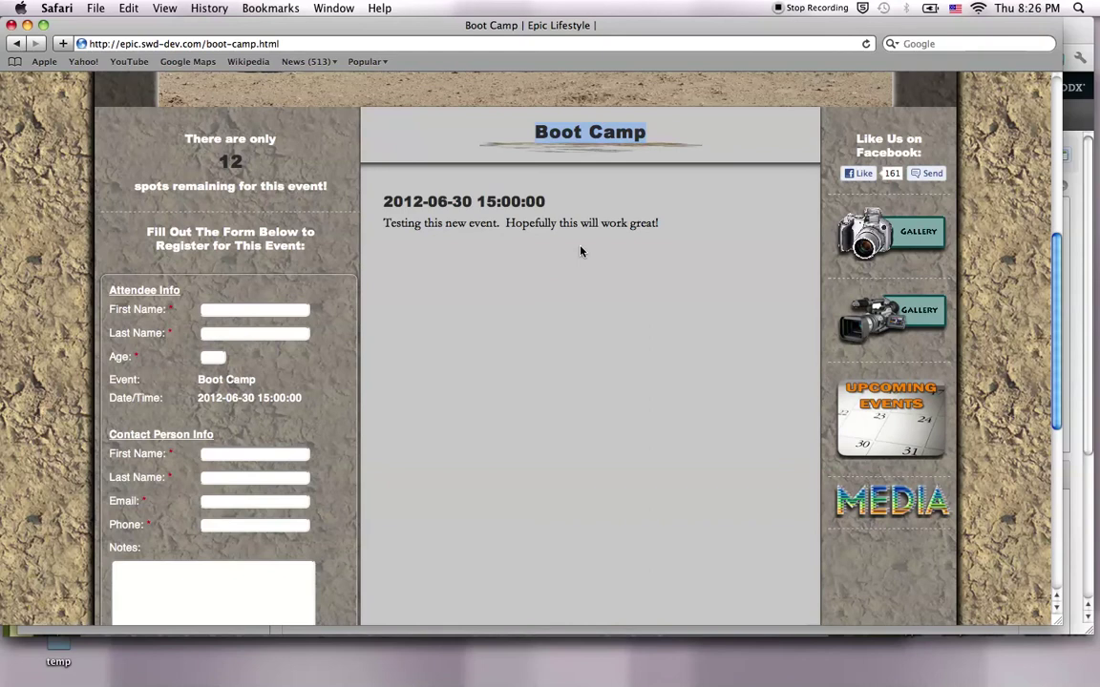
{"action": "scroll", "coordinate": [579, 251], "scroll_direction": "up", "scroll_amount": 5}
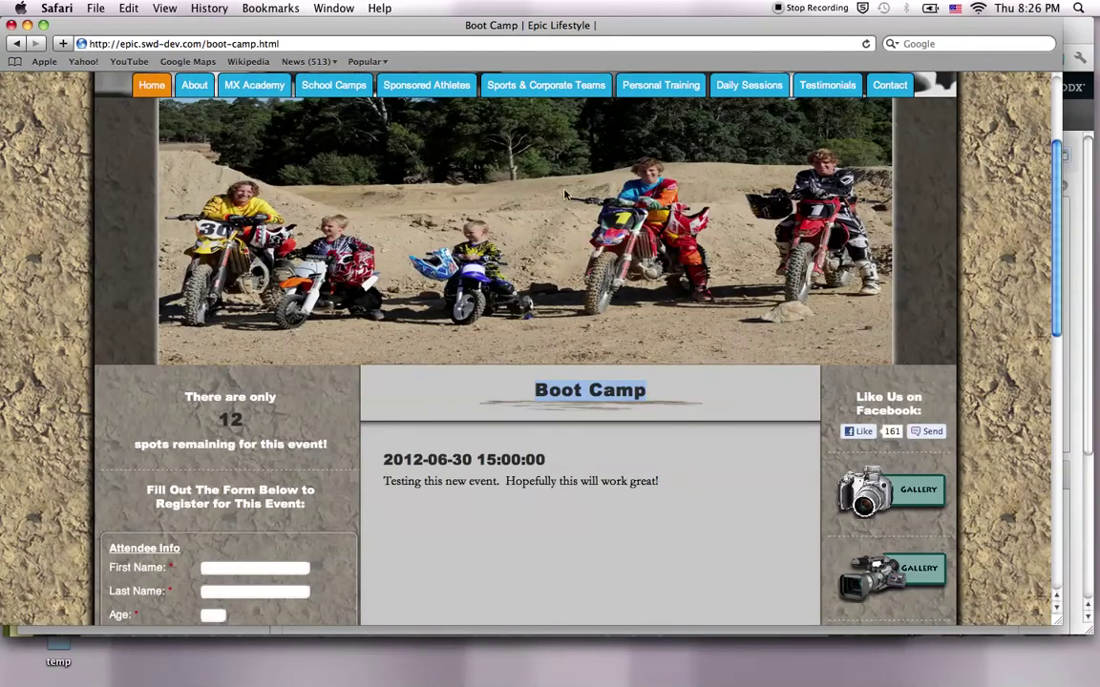
{"action": "key", "text": "super+Tab"}
Enter 'Motocross Fun Day' as the Center Column Heading and scroll down to the Content area
{"action": "left_click", "coordinate": [511, 423]}
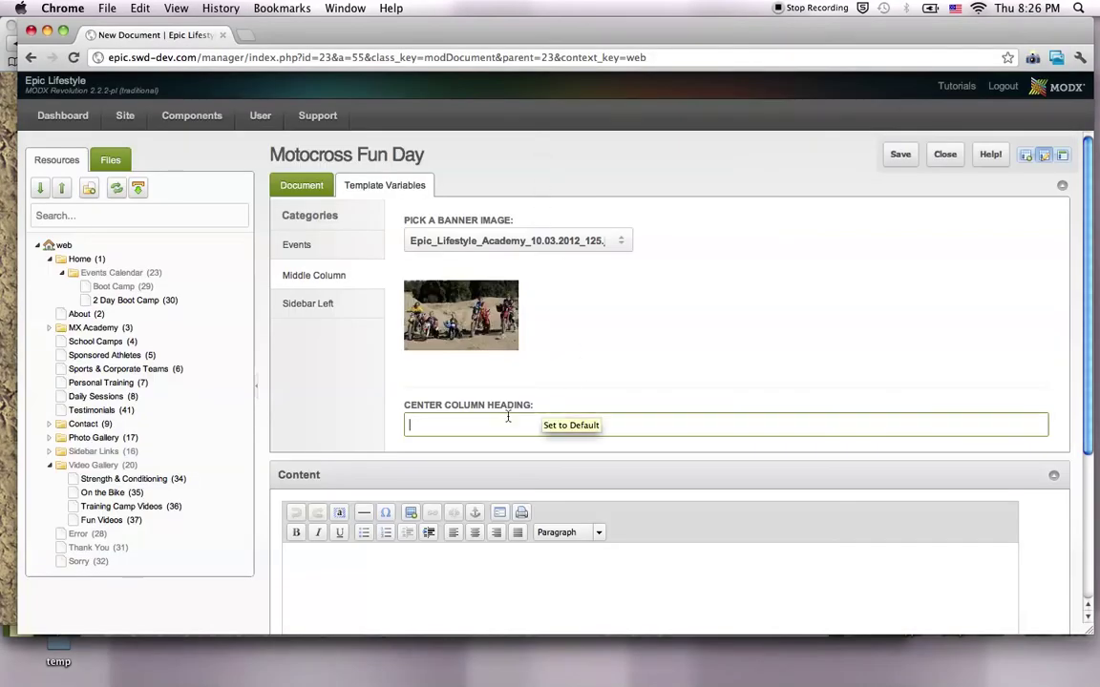
{"action": "left_click", "coordinate": [470, 427]}
{"action": "type", "text": "Mot"}
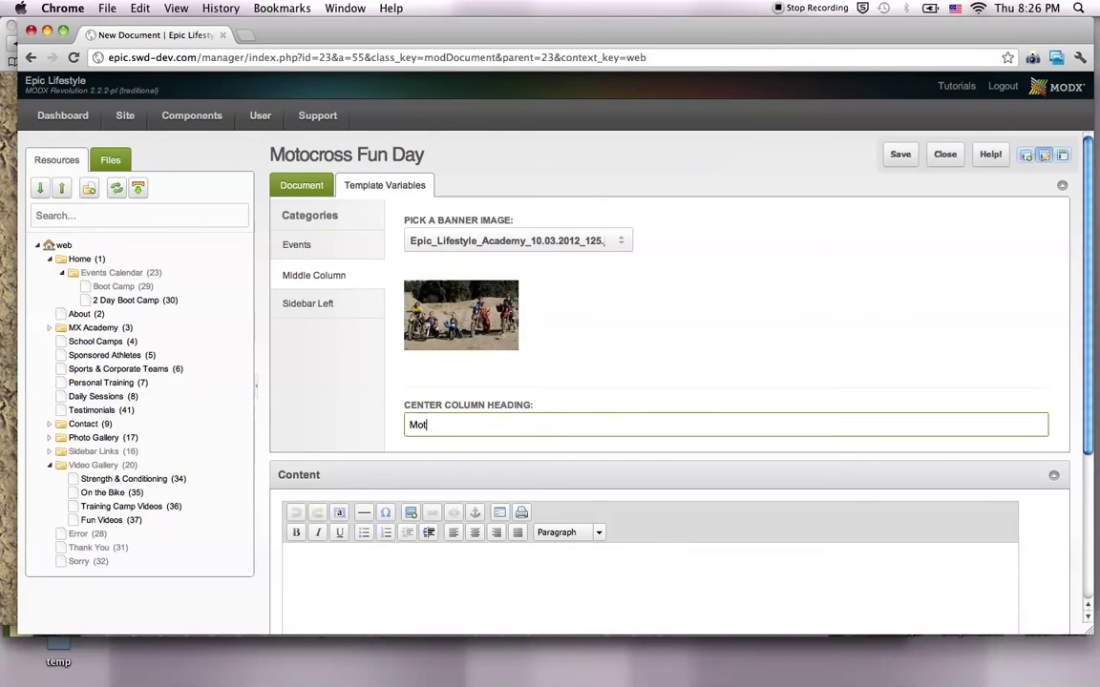
{"action": "type", "text": "ocross Fun Day"}
{"action": "left_click", "coordinate": [328, 305]}
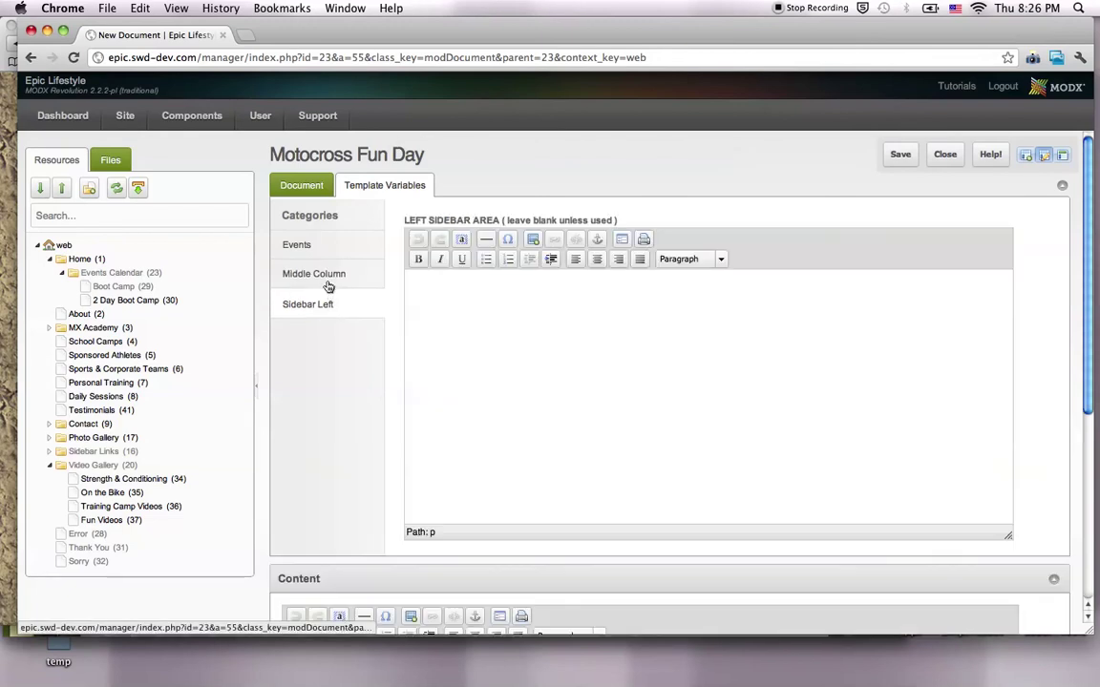
{"action": "left_click", "coordinate": [323, 279]}
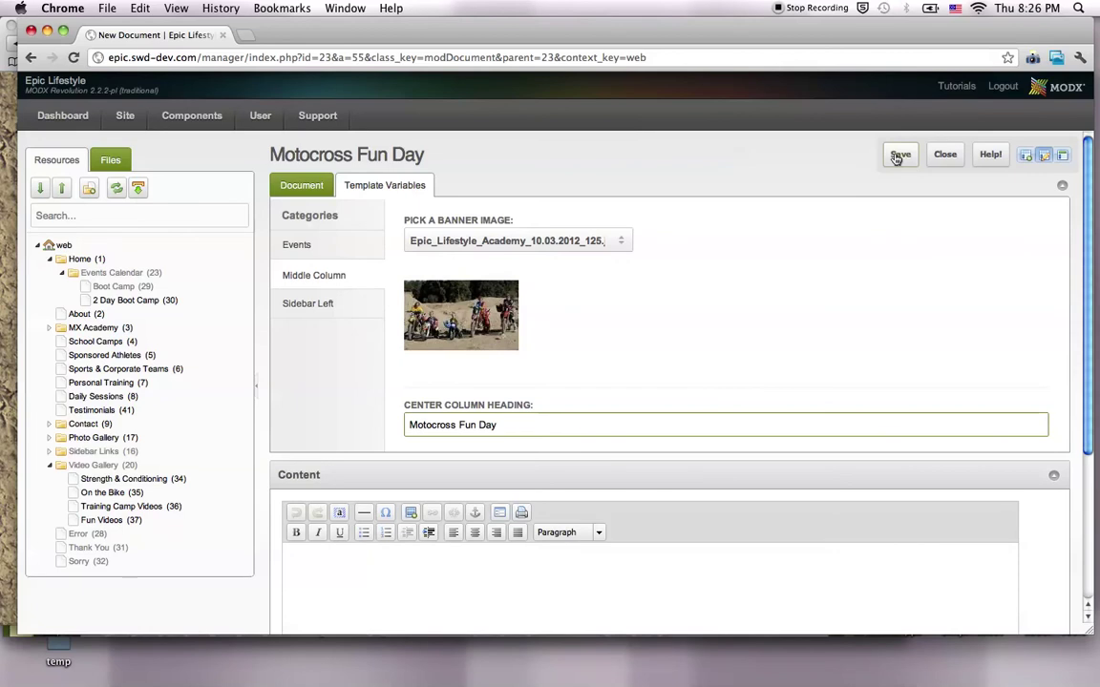
{"action": "scroll", "coordinate": [605, 430], "scroll_direction": "down", "scroll_amount": 3}
Write the Content description, ending with watching the professional Junior Motocross Riders
{"action": "left_click", "coordinate": [423, 404]}
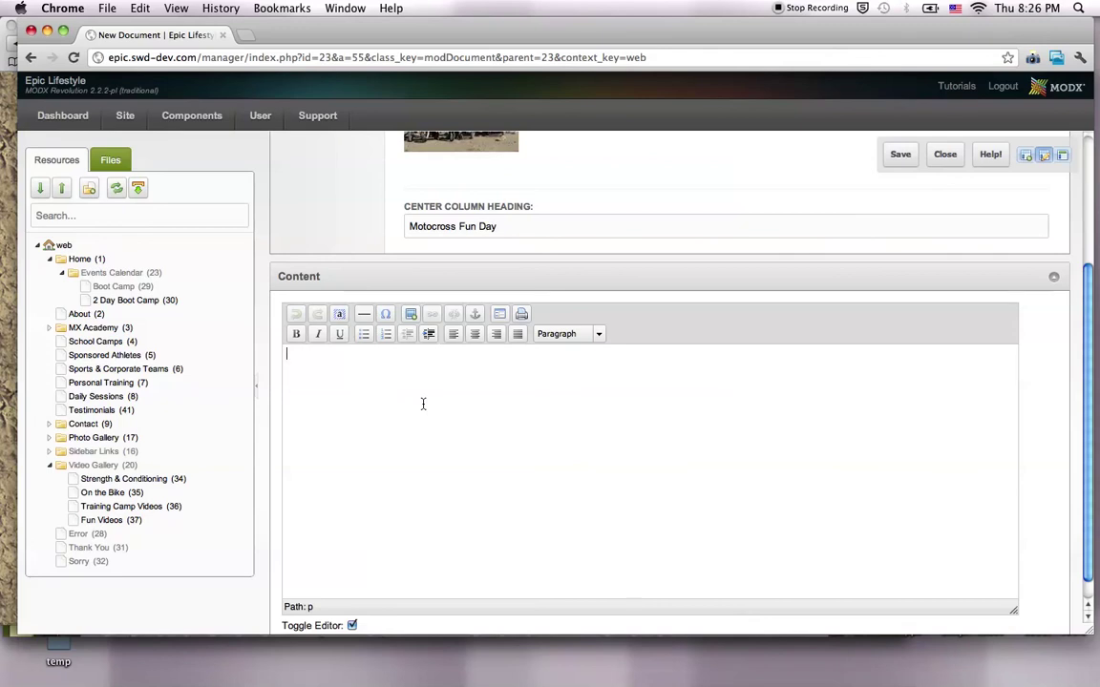
{"action": "type", "text": "M"}
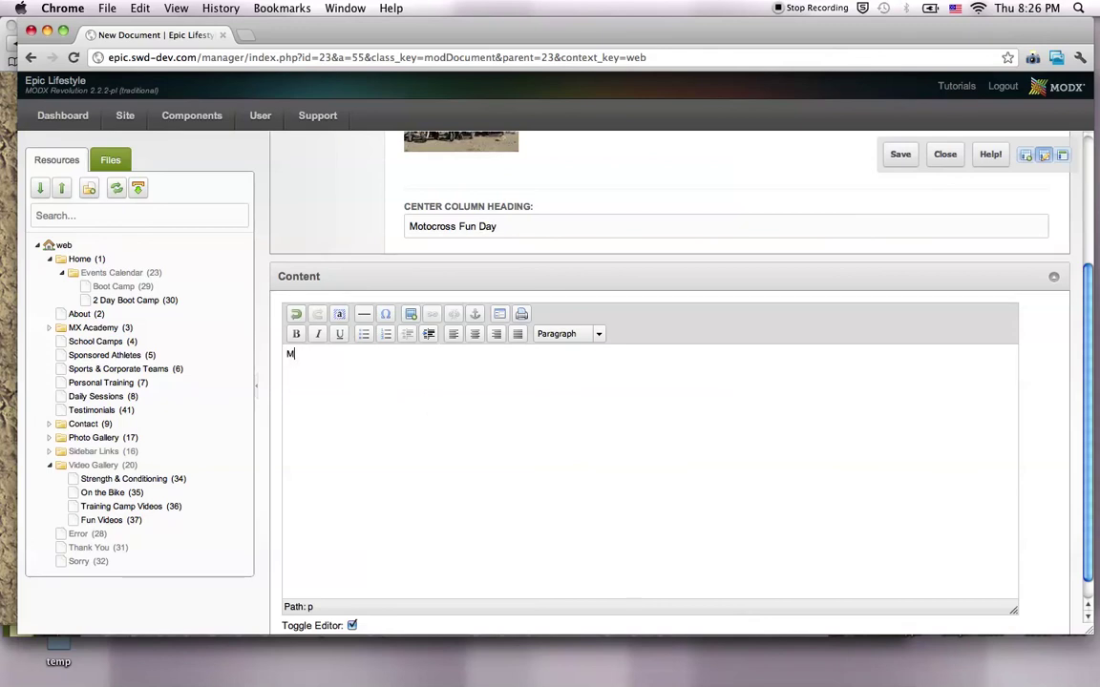
{"action": "type", "text": "otocross Fun Day .  Come join us for enter"}
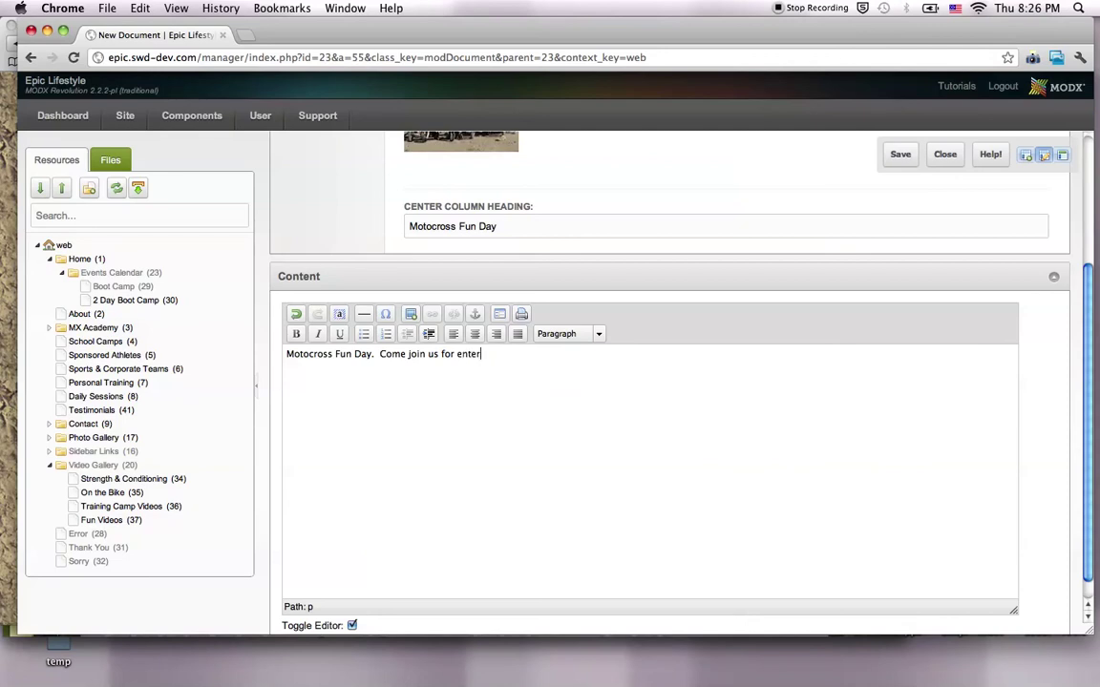
{"action": "type", "text": "tainment and fun rid"}
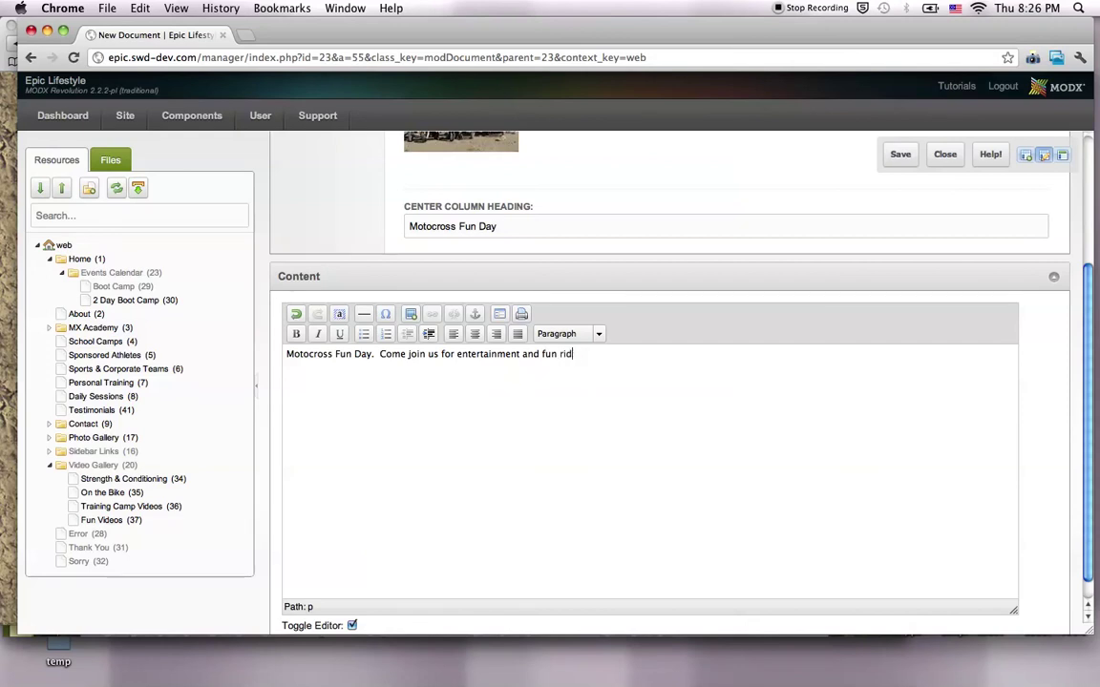
{"action": "key", "text": "BackSpace"}
{"action": "key", "text": "BackSpace"}
{"action": "key", "text": "BackSpace"}
{"action": "type", "text": "watching the"}
{"action": "type", "text": "professional "}
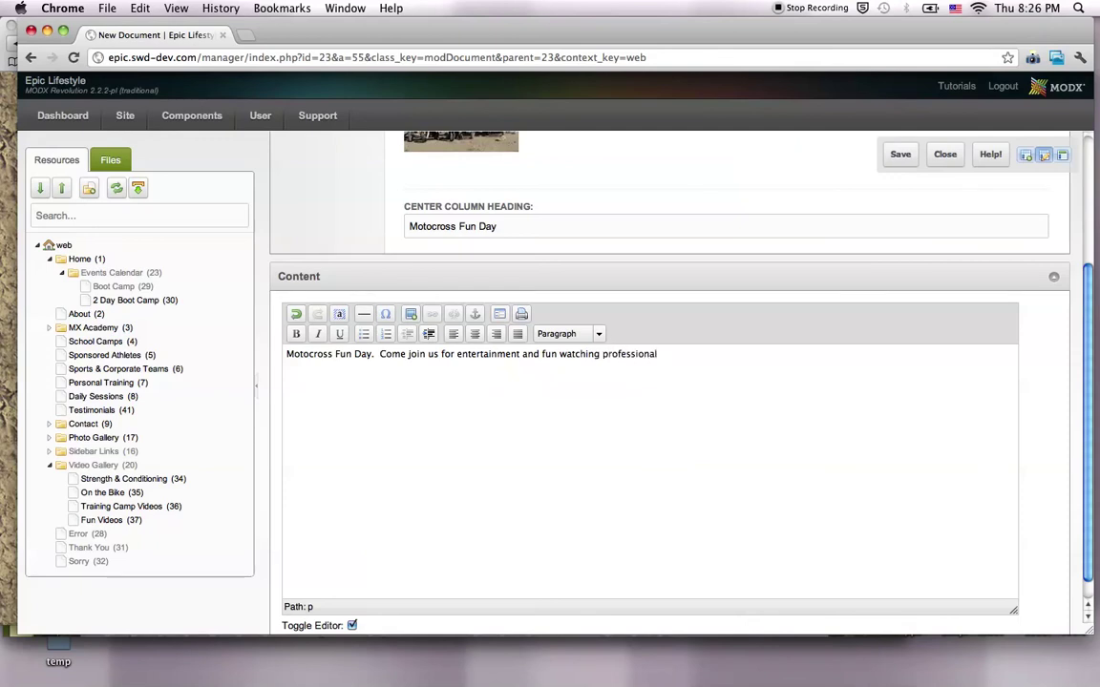
{"action": "type", "text": "Junior "}
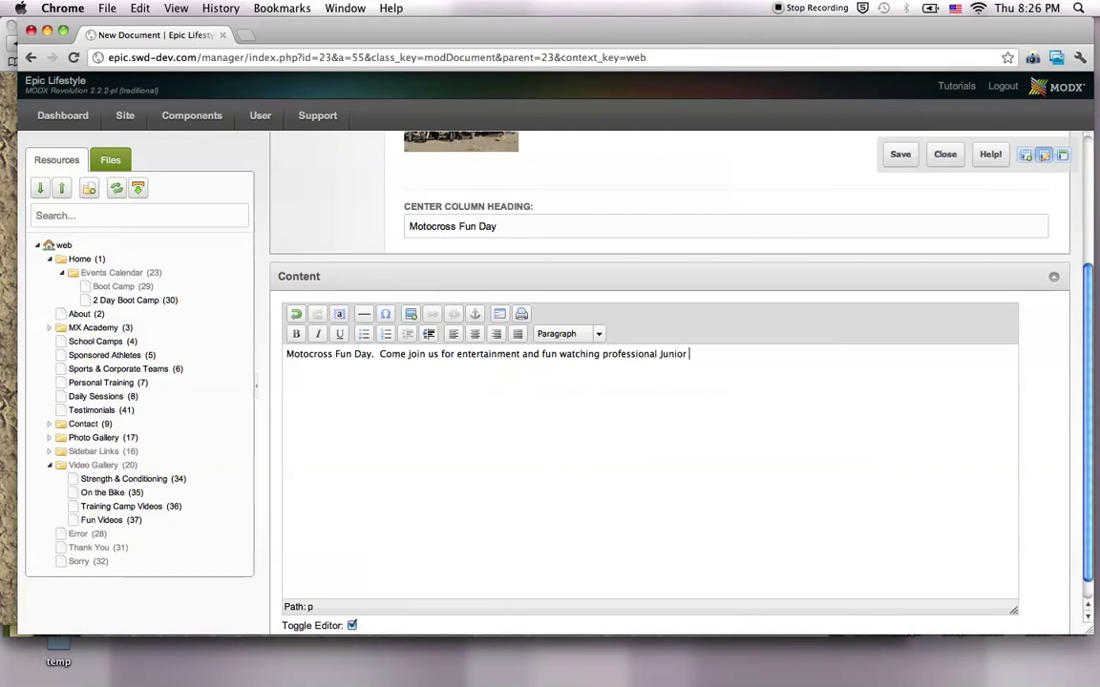
{"action": "type", "text": "Motocro"}
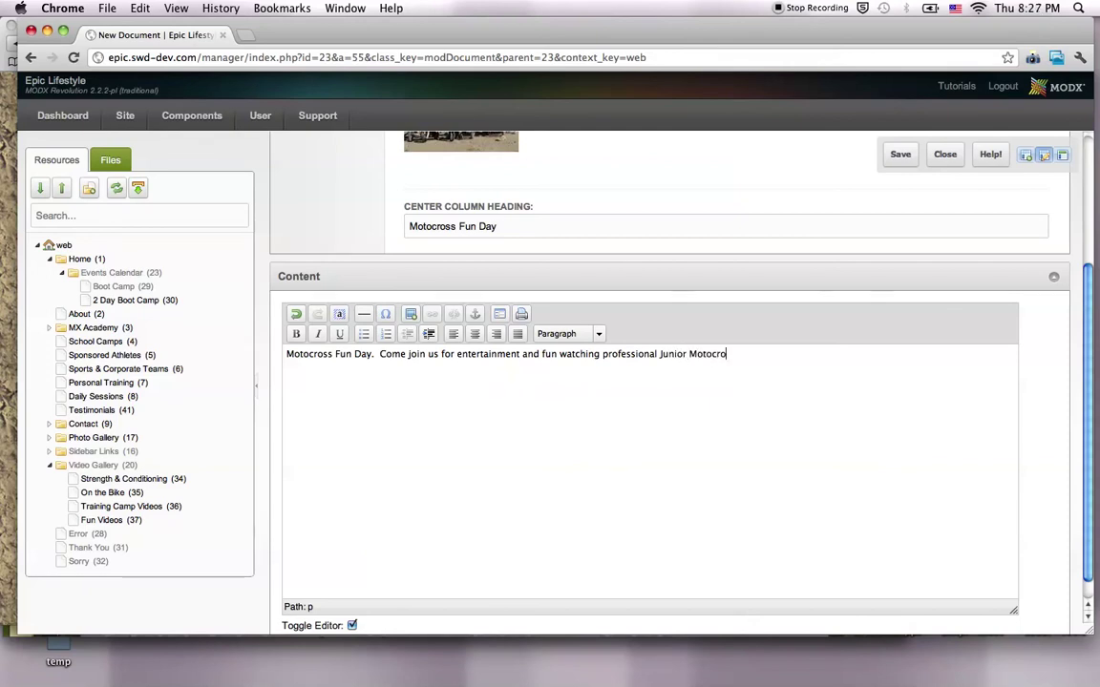
{"action": "type", "text": "ss Riders."}
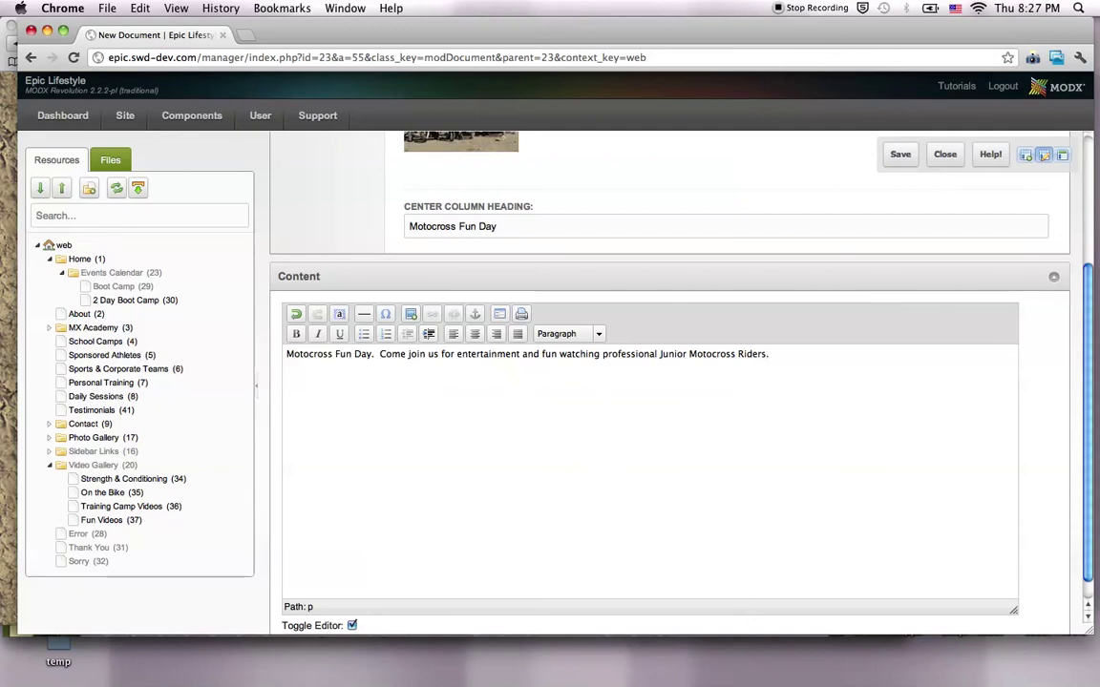
Make 'Junior Motocross Riders' bold and save the resource
{"action": "key", "text": "alt+shift+Left"}
{"action": "key", "text": "alt+shift+Left"}
{"action": "key", "text": "alt+shift+Left"}
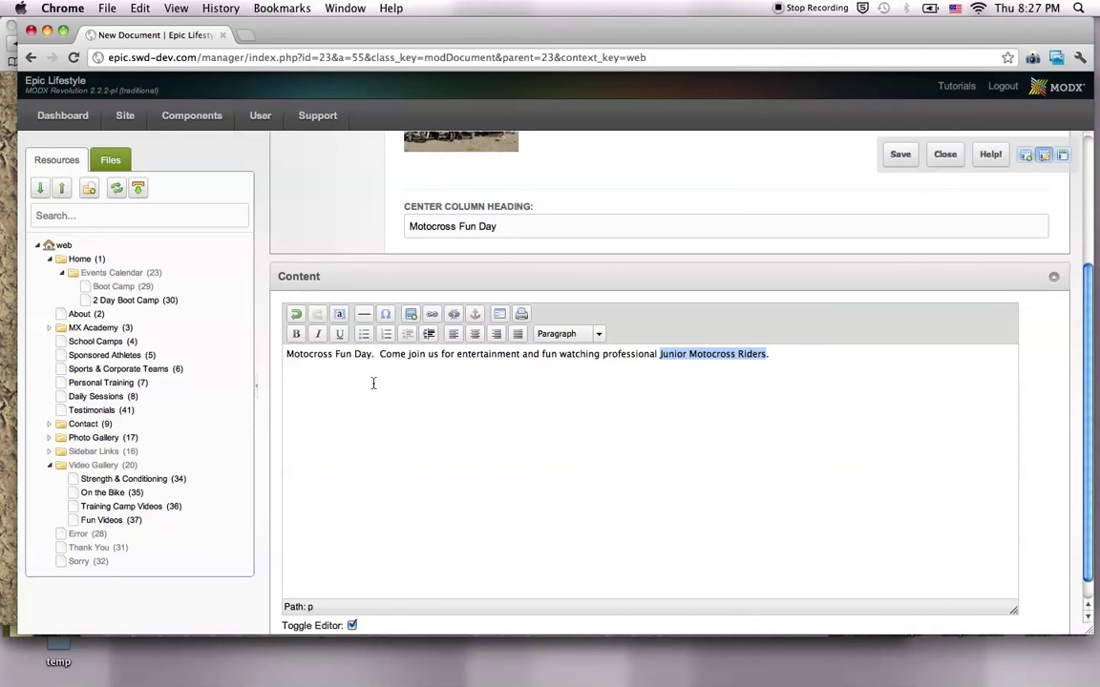
{"action": "left_click", "coordinate": [295, 336]}
{"action": "left_click", "coordinate": [763, 369]}
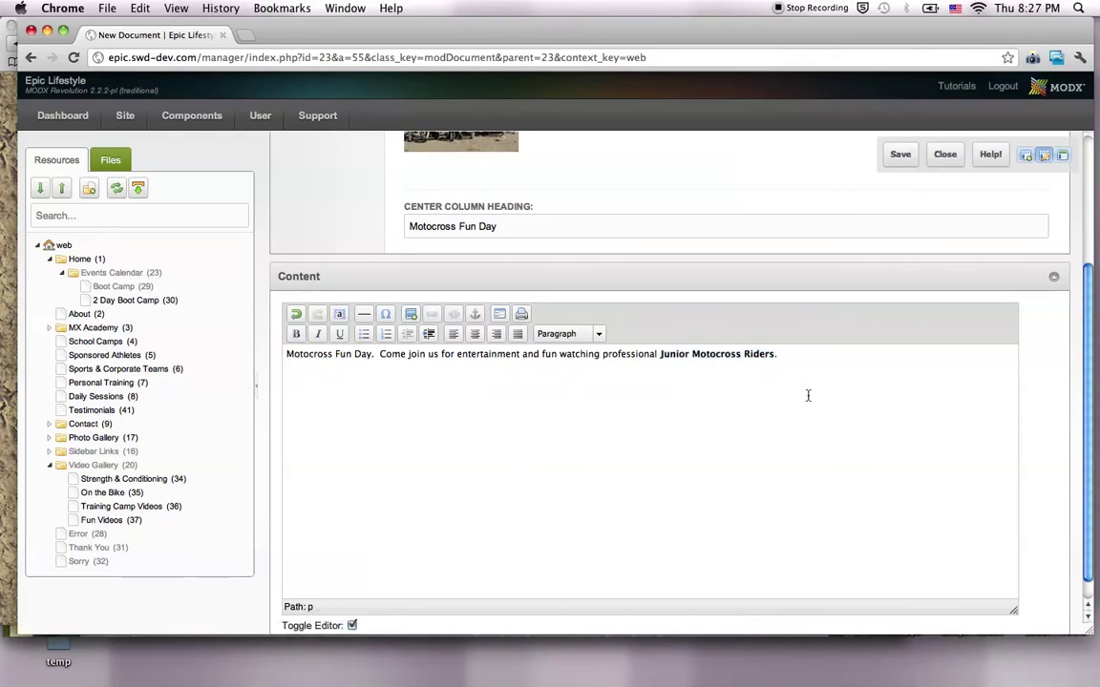
{"action": "left_click", "coordinate": [893, 157]}
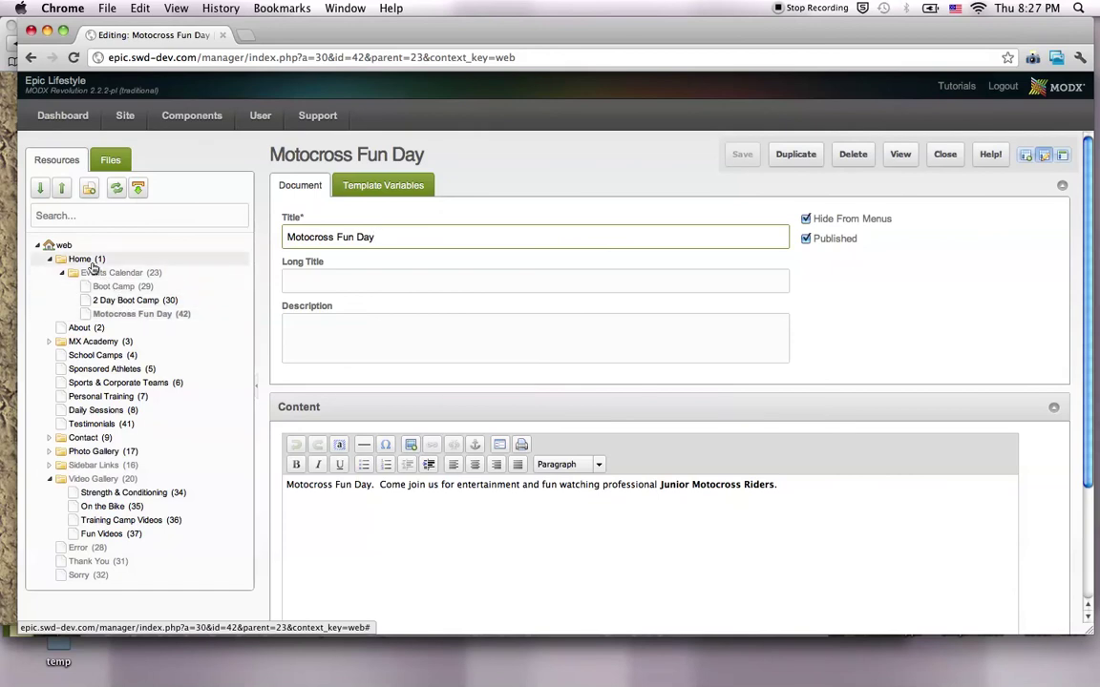
In Safari, open the Epic Lifestyle home page and scroll to its July 2012 events calendar
{"action": "key", "text": "super+Tab"}
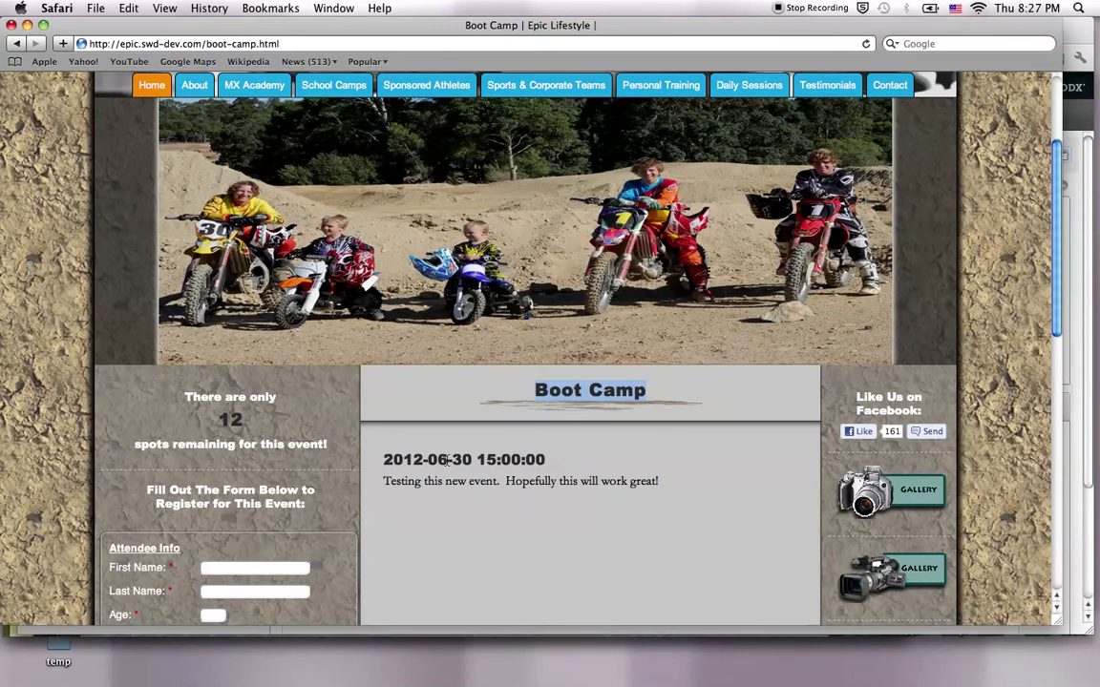
{"action": "scroll", "coordinate": [417, 459], "scroll_direction": "up", "scroll_amount": 5}
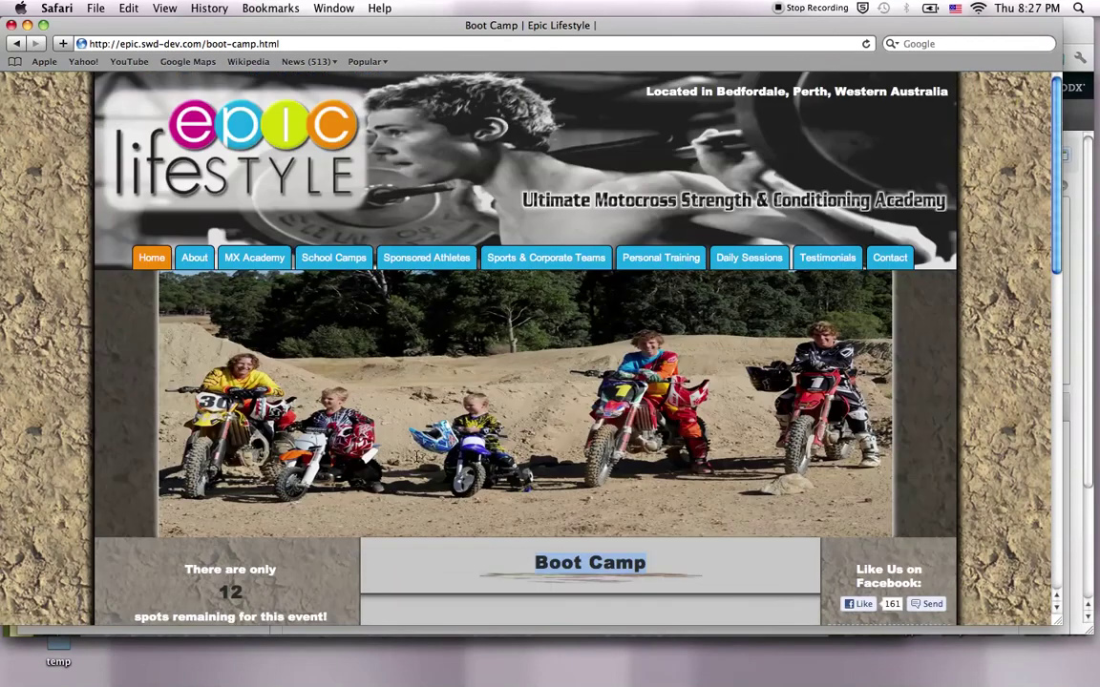
{"action": "left_click", "coordinate": [310, 175]}
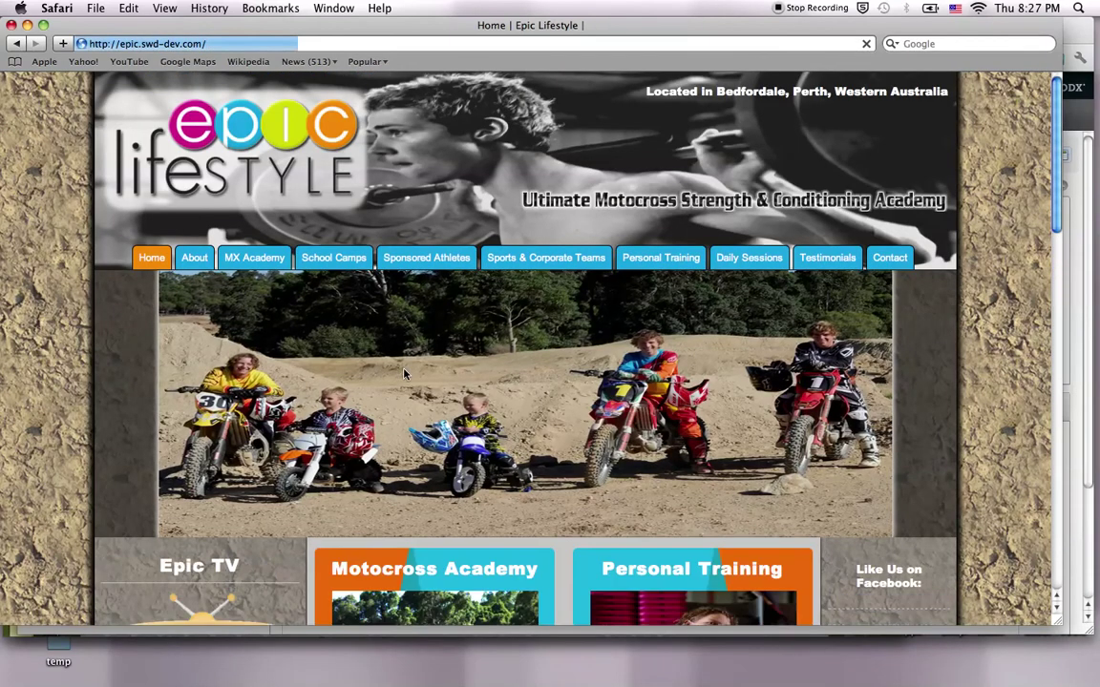
{"action": "scroll", "coordinate": [403, 373], "scroll_direction": "down", "scroll_amount": 10}
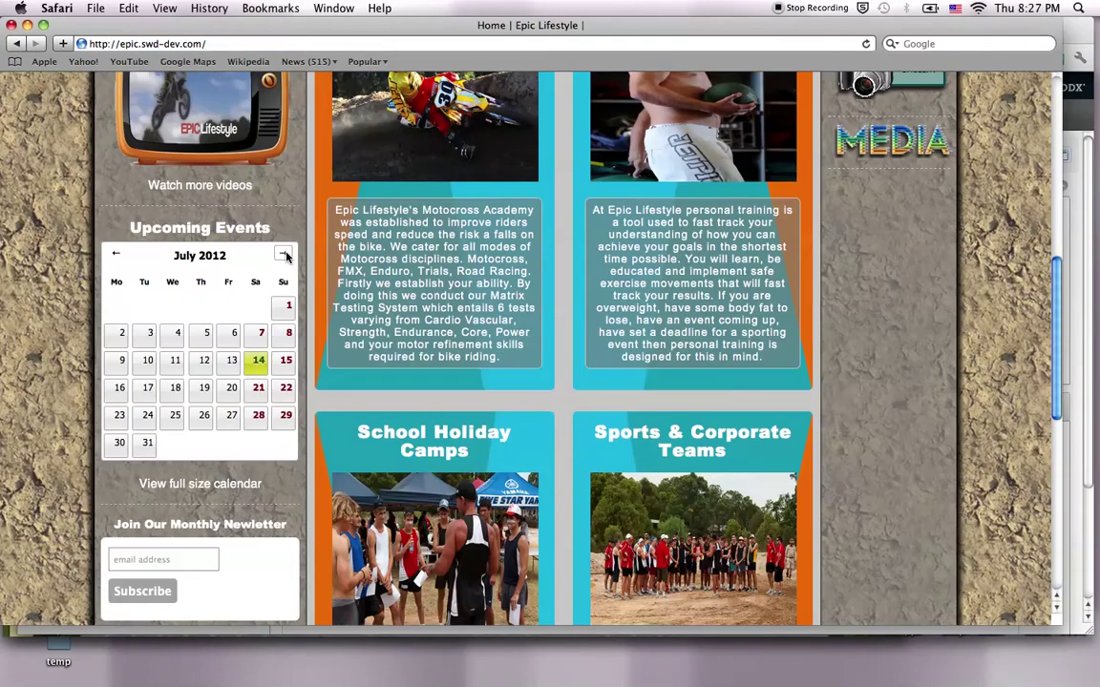
{"action": "mouse_move", "coordinate": [257, 368]}
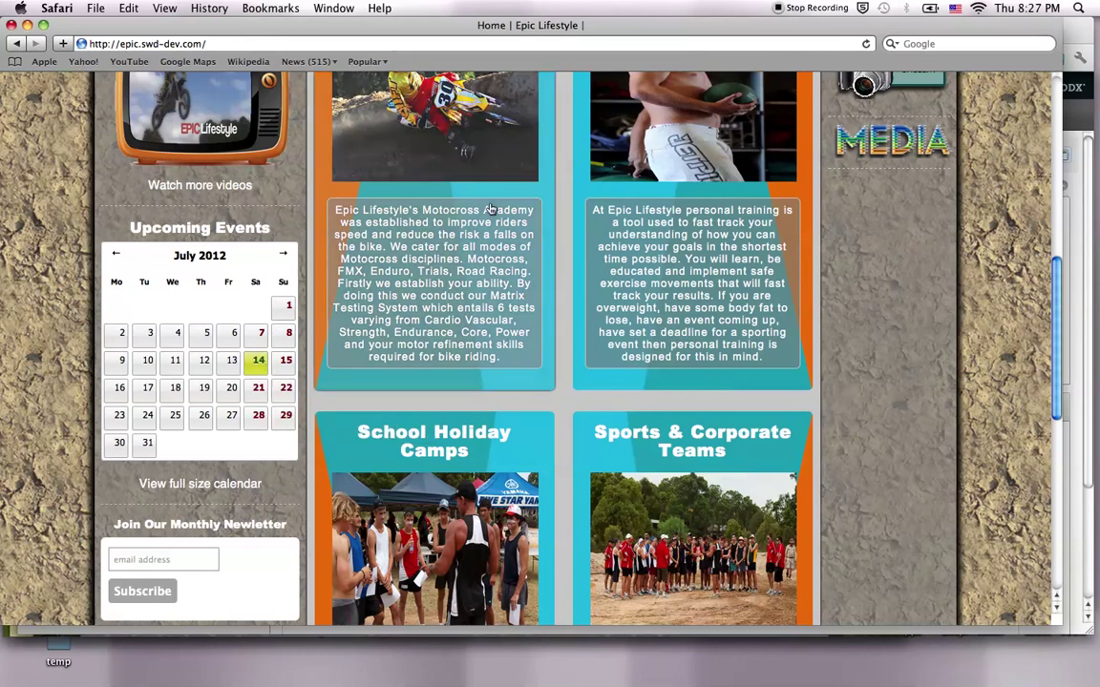
Back in MODX, re-save the Motocross Fun Day event settings from Template Variables
{"action": "key", "text": "super+Tab"}
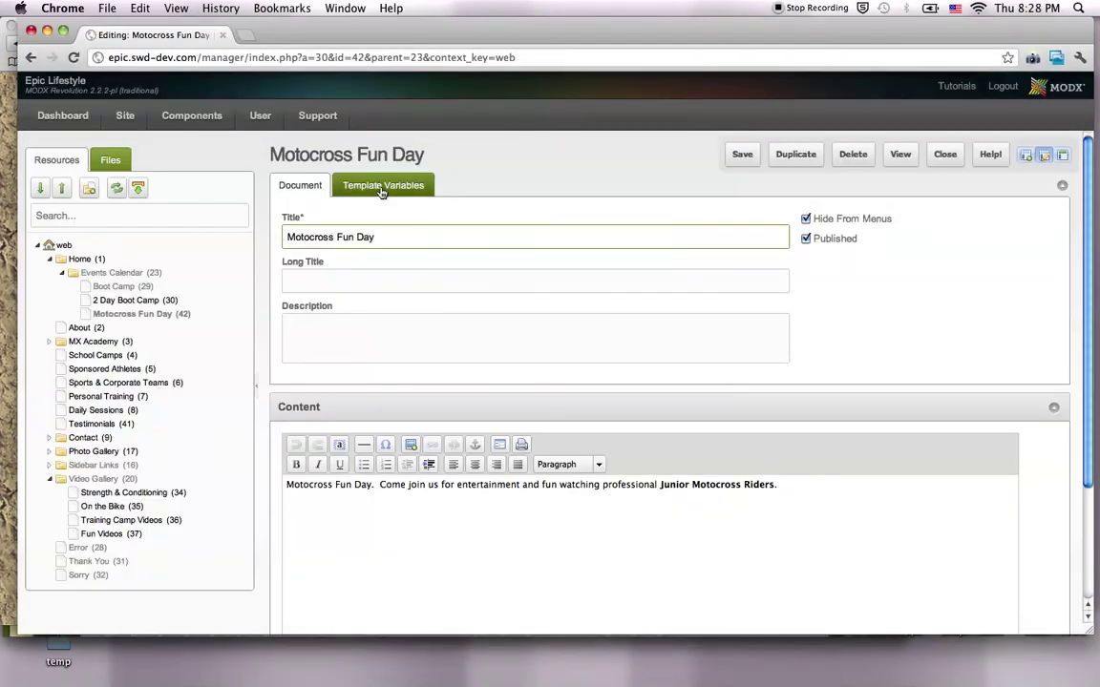
{"action": "left_click", "coordinate": [381, 188]}
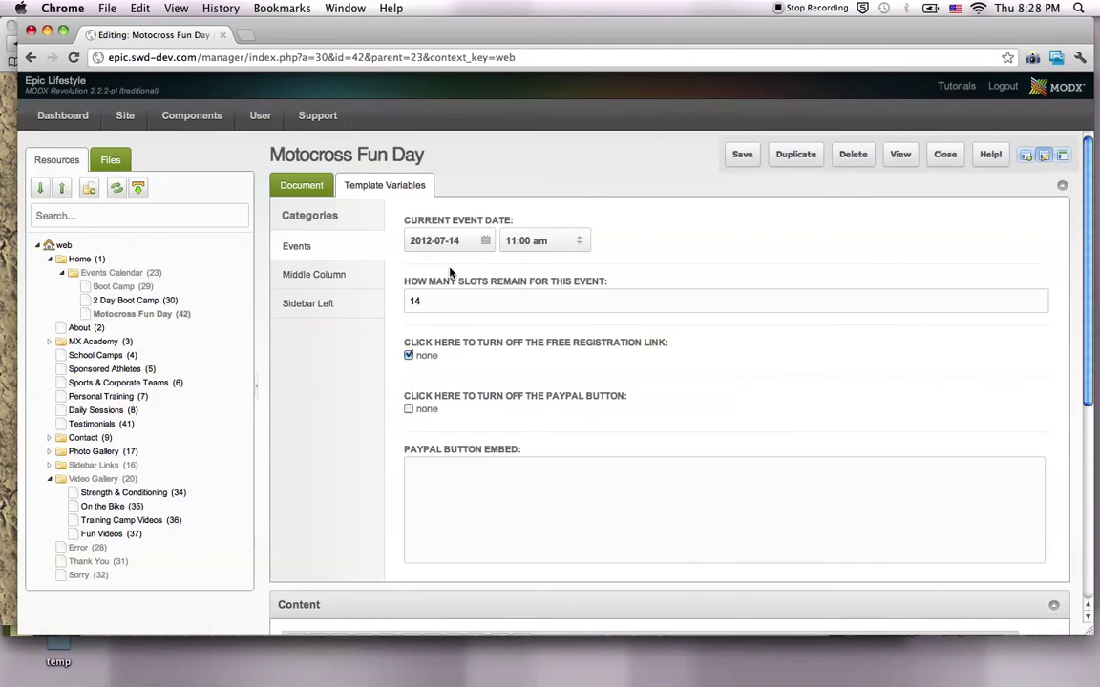
{"action": "left_click", "coordinate": [444, 299]}
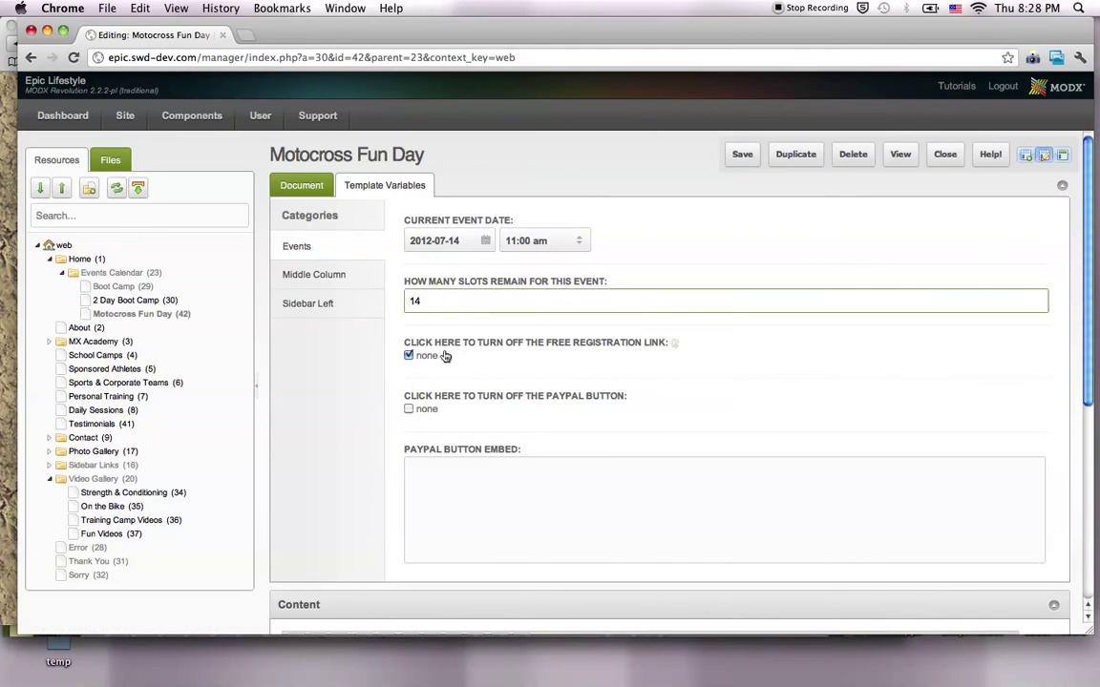
{"action": "left_click", "coordinate": [742, 154]}
Reload the home page, move the calendar to July 2012 and open the Motocross Fun Day event
{"action": "key", "text": "super+Tab"}
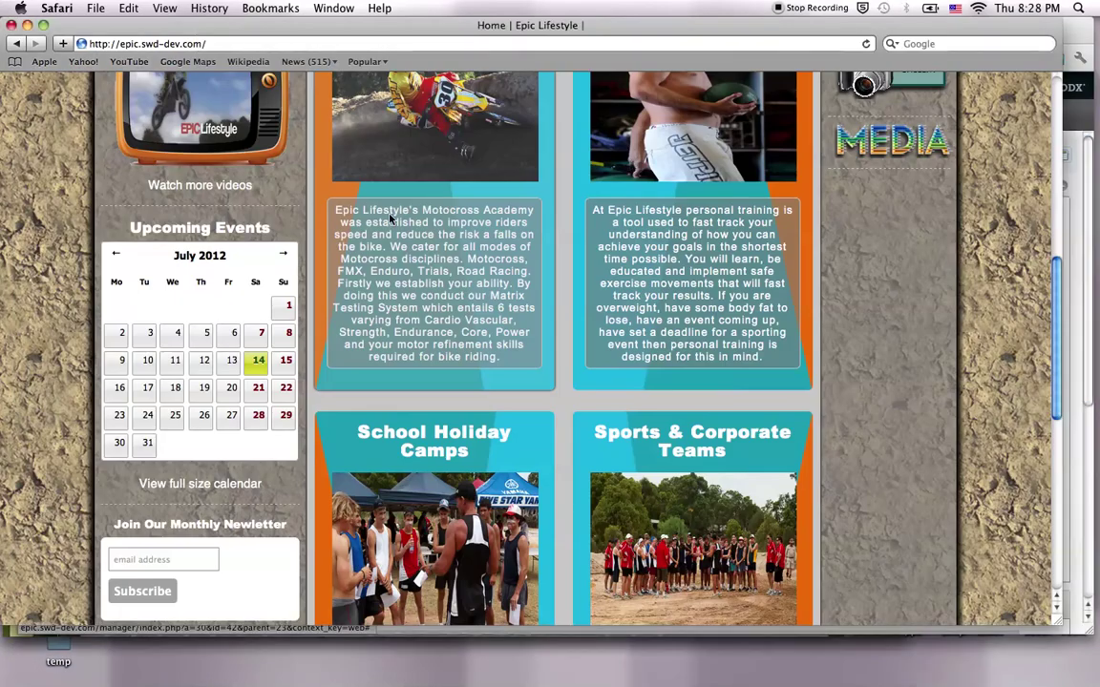
{"action": "key", "text": "super+r"}
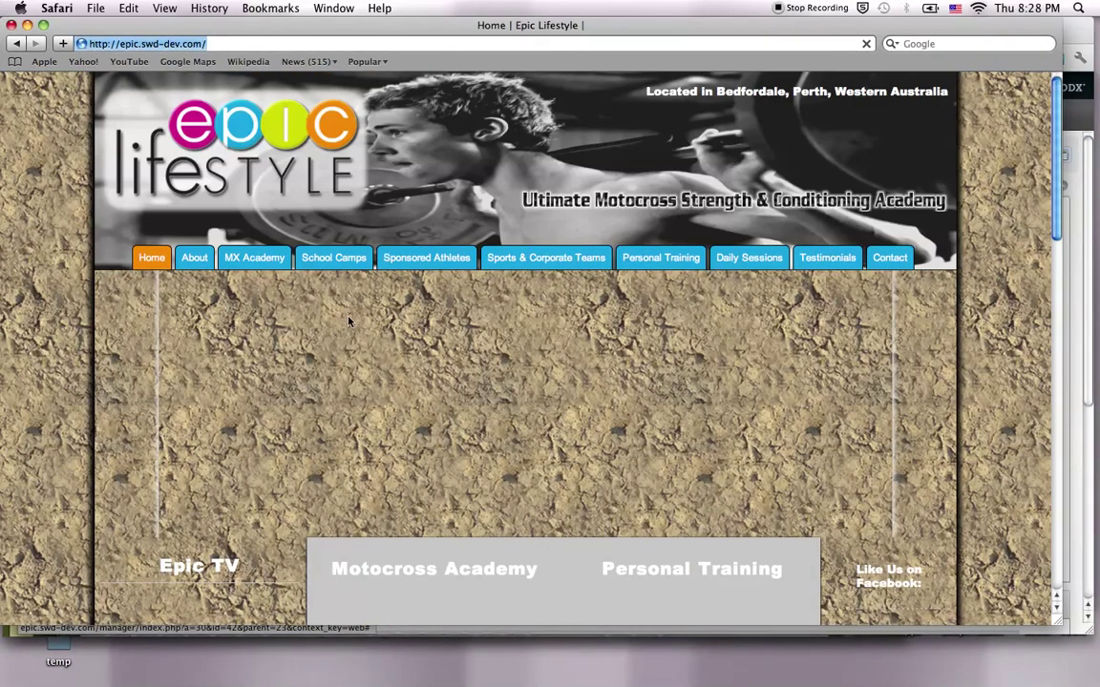
{"action": "scroll", "coordinate": [315, 334], "scroll_direction": "down", "scroll_amount": 10}
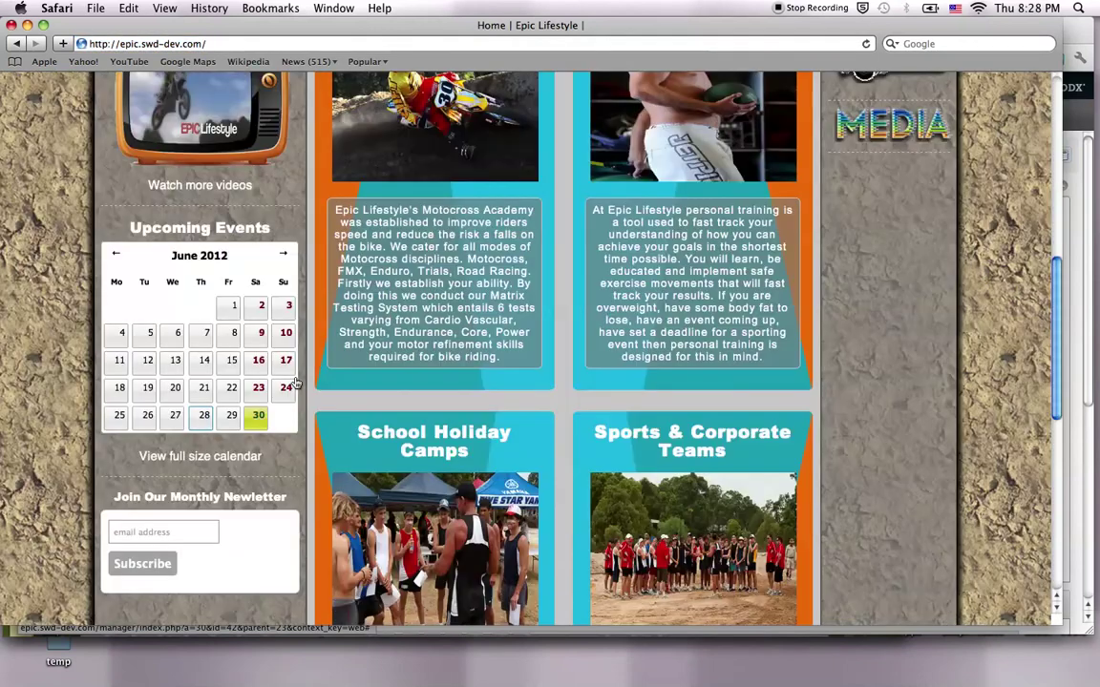
{"action": "left_click", "coordinate": [285, 253]}
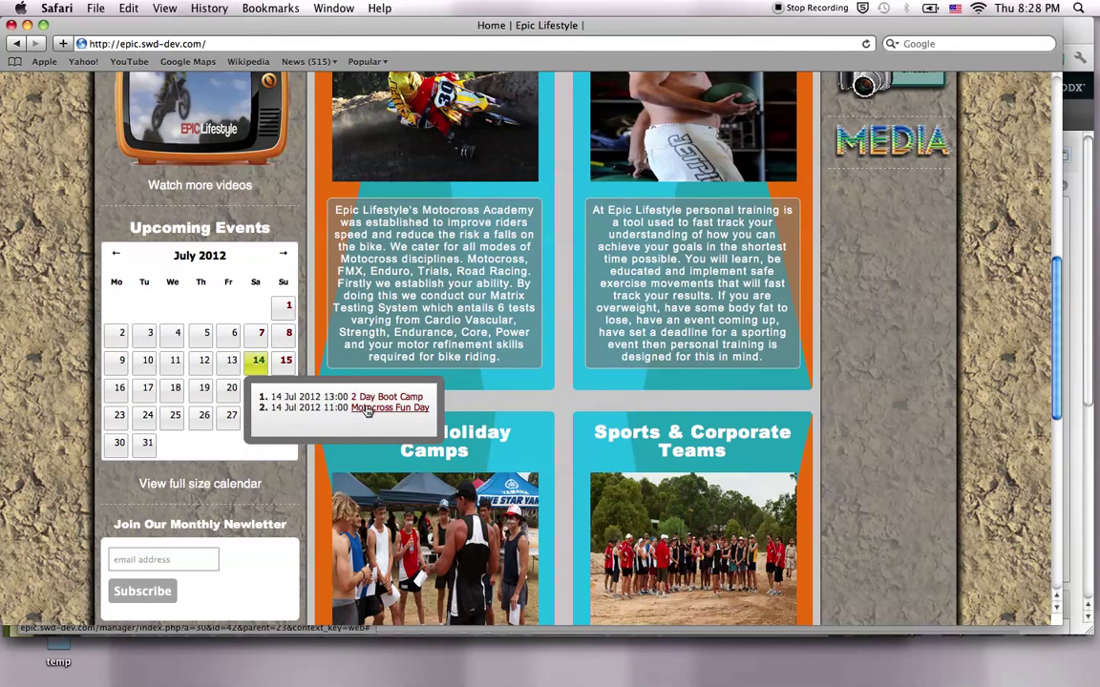
{"action": "left_click", "coordinate": [366, 409]}
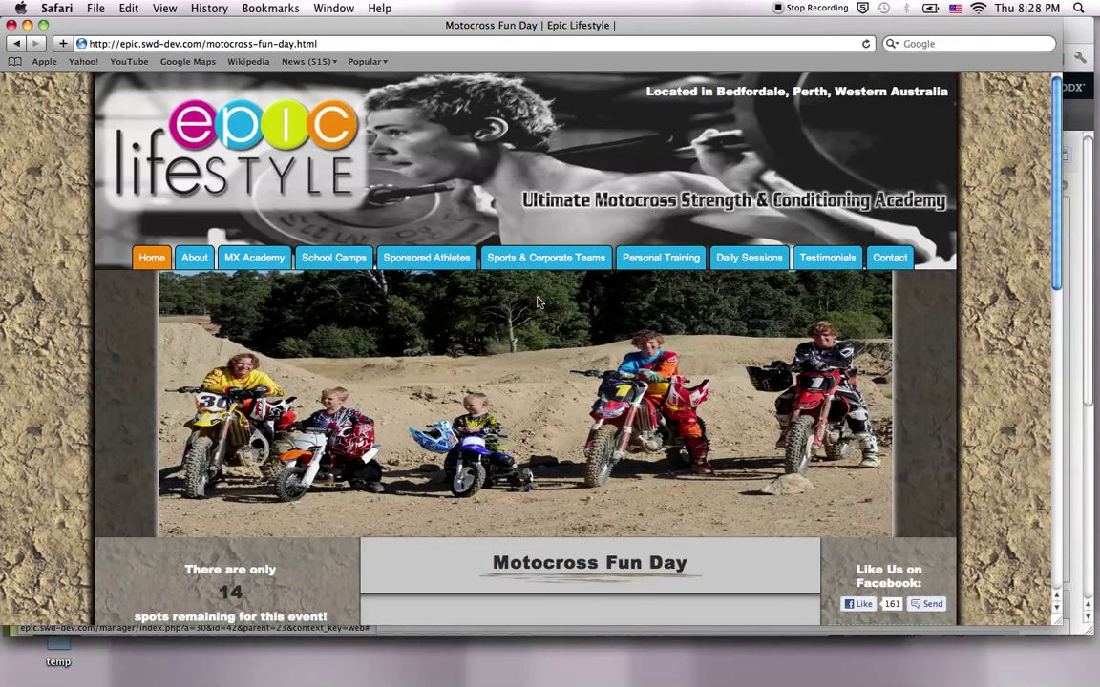
Highlight the event date and the 14 spots remaining number on the Motocross Fun Day page
{"action": "scroll", "coordinate": [537, 303], "scroll_direction": "down", "scroll_amount": 4}
{"action": "scroll", "coordinate": [538, 303], "scroll_direction": "down", "scroll_amount": 3}
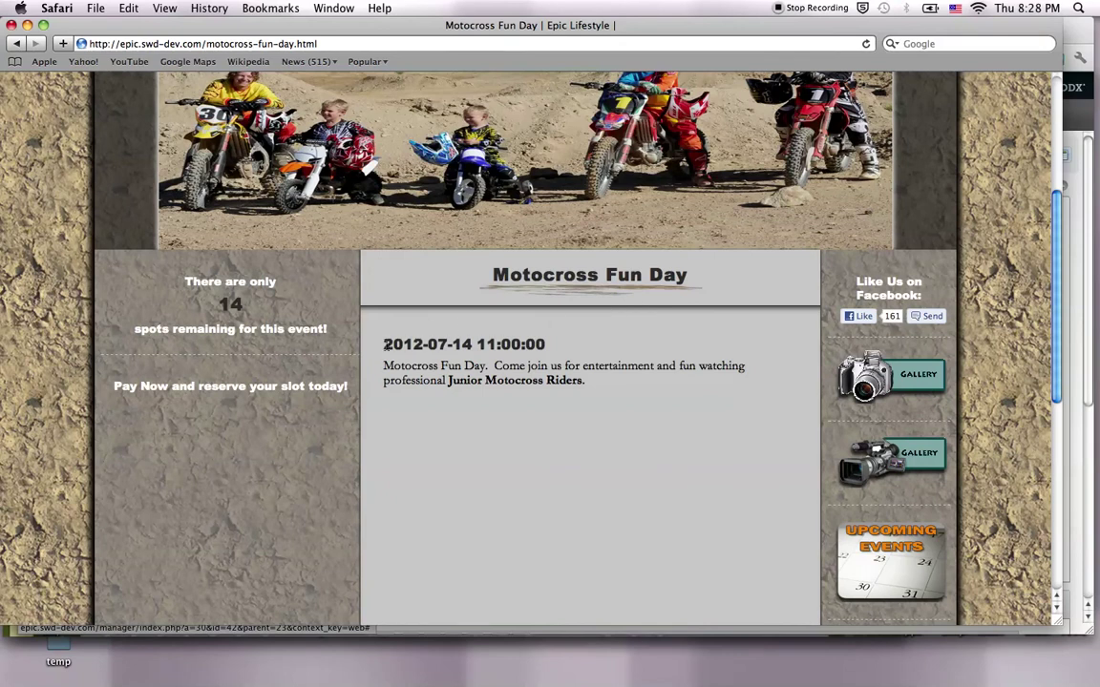
{"action": "triple_click", "coordinate": [554, 346]}
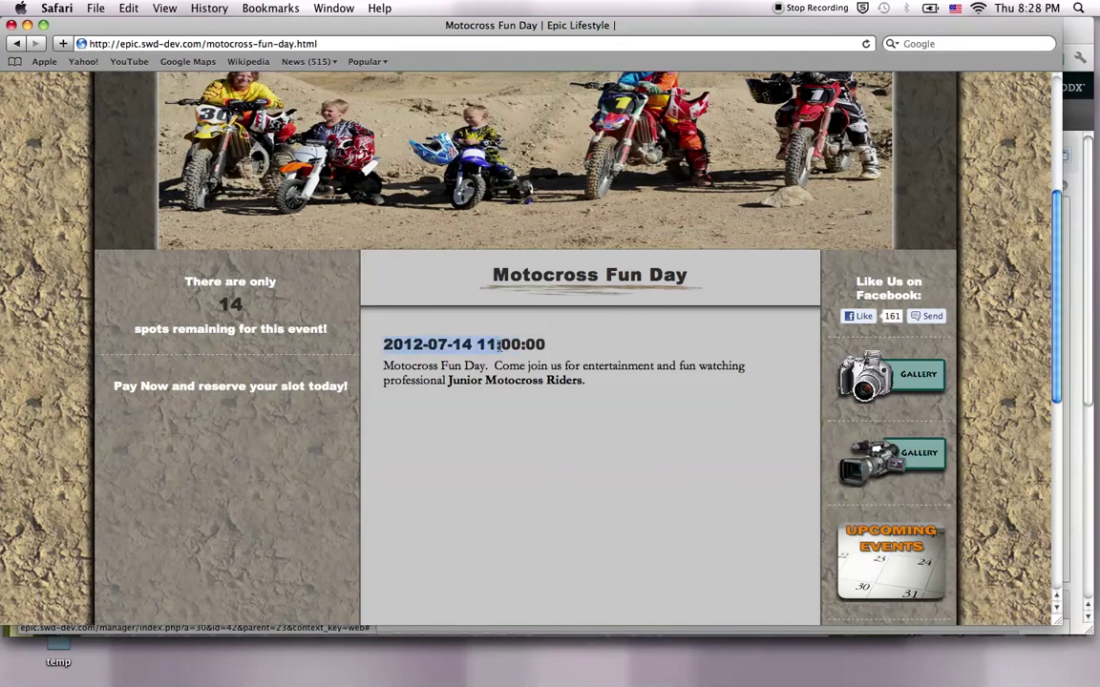
{"action": "left_click", "coordinate": [555, 347]}
{"action": "triple_click", "coordinate": [544, 346]}
{"action": "left_click", "coordinate": [588, 384]}
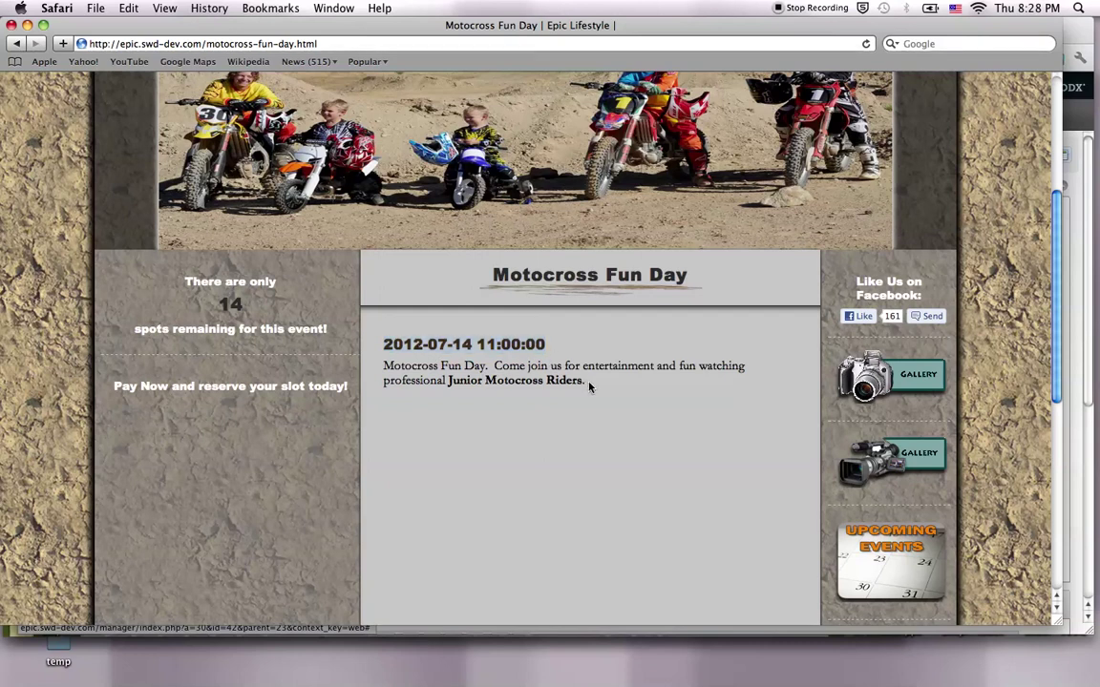
{"action": "double_click", "coordinate": [231, 304]}
Go back with Cmd+[ to the Epic Lifestyle home page
{"action": "scroll", "coordinate": [248, 343], "scroll_direction": "down", "scroll_amount": 2}
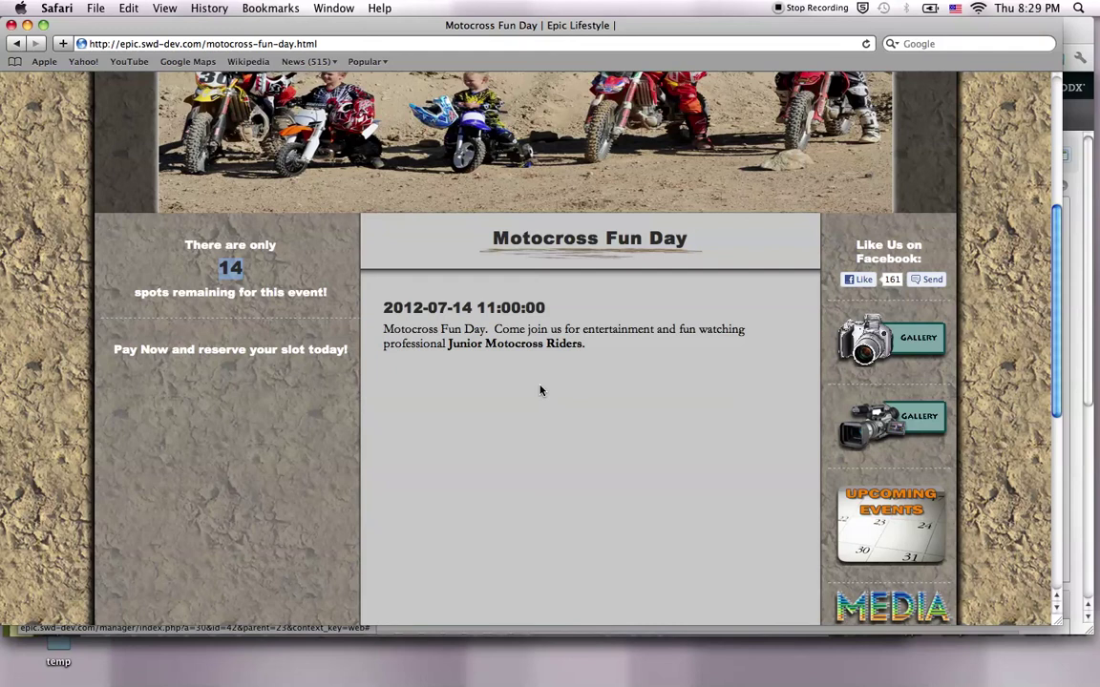
{"action": "scroll", "coordinate": [539, 390], "scroll_direction": "up", "scroll_amount": 5}
{"action": "key", "text": "super+bracketleft"}
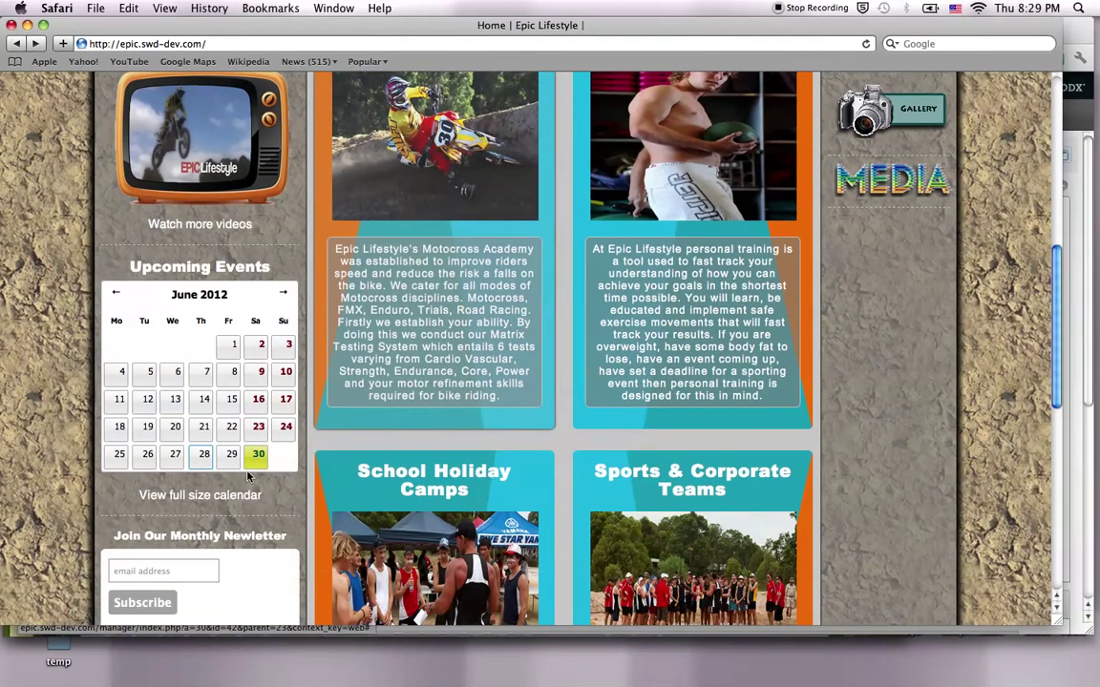
Open the full-size events calendar at July 2012 and show both 14 July events
{"action": "left_click", "coordinate": [226, 504]}
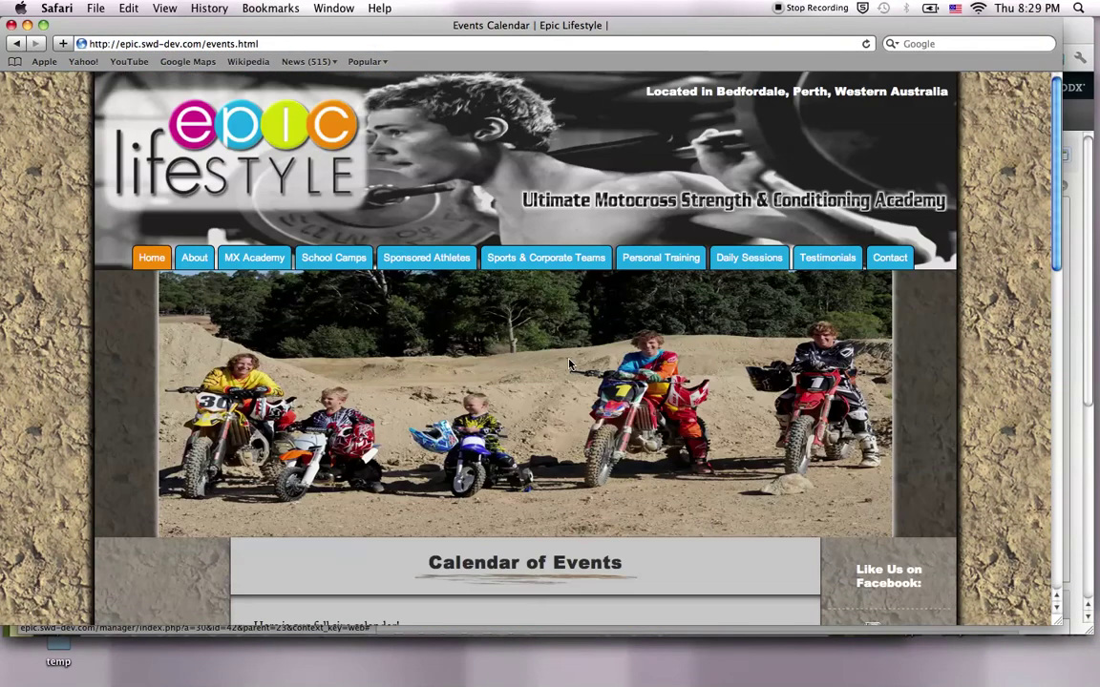
{"action": "scroll", "coordinate": [569, 364], "scroll_direction": "down", "scroll_amount": 10}
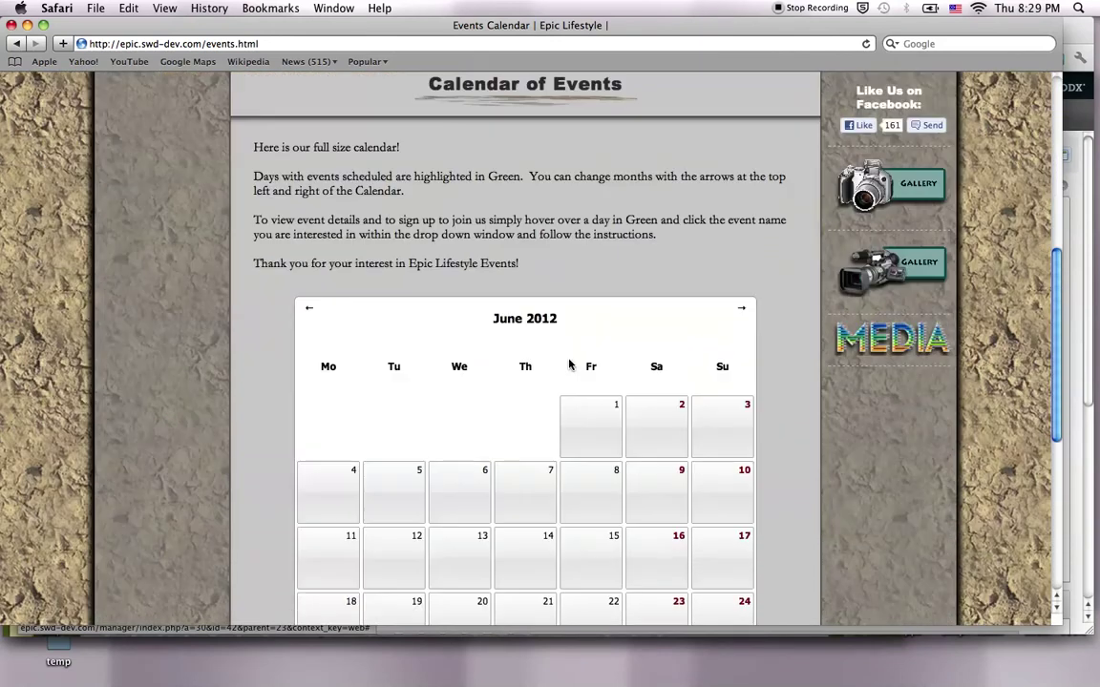
{"action": "scroll", "coordinate": [569, 364], "scroll_direction": "down", "scroll_amount": 8}
{"action": "scroll", "coordinate": [569, 364], "scroll_direction": "up", "scroll_amount": 5}
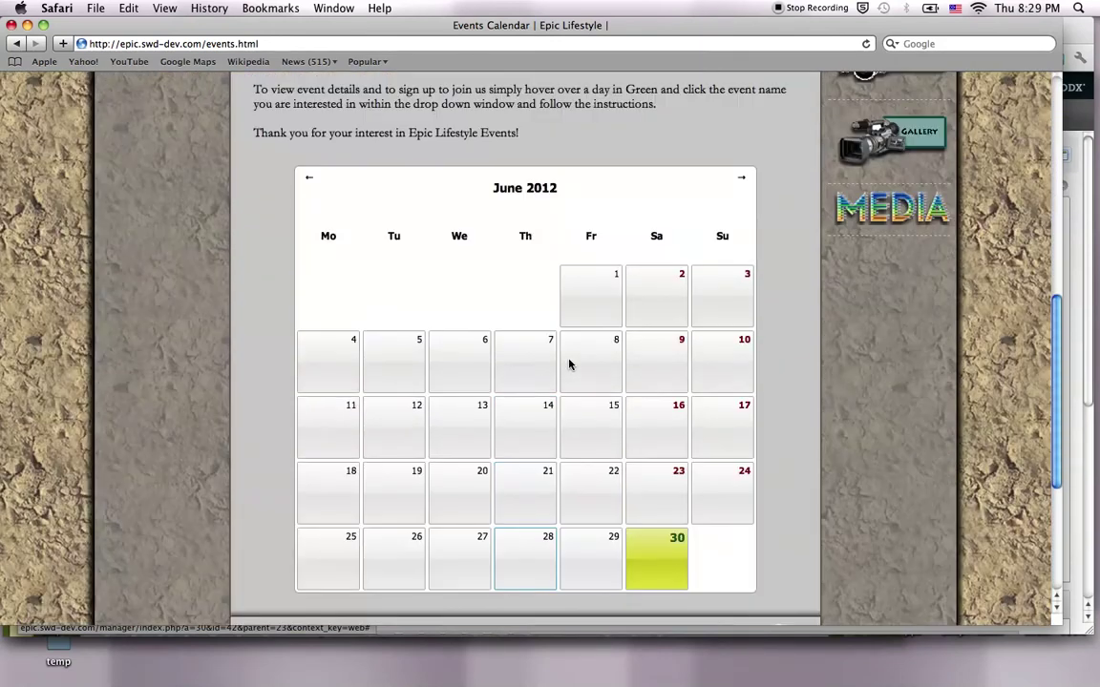
{"action": "left_click", "coordinate": [736, 180]}
{"action": "scroll", "coordinate": [655, 315], "scroll_direction": "down", "scroll_amount": 2}
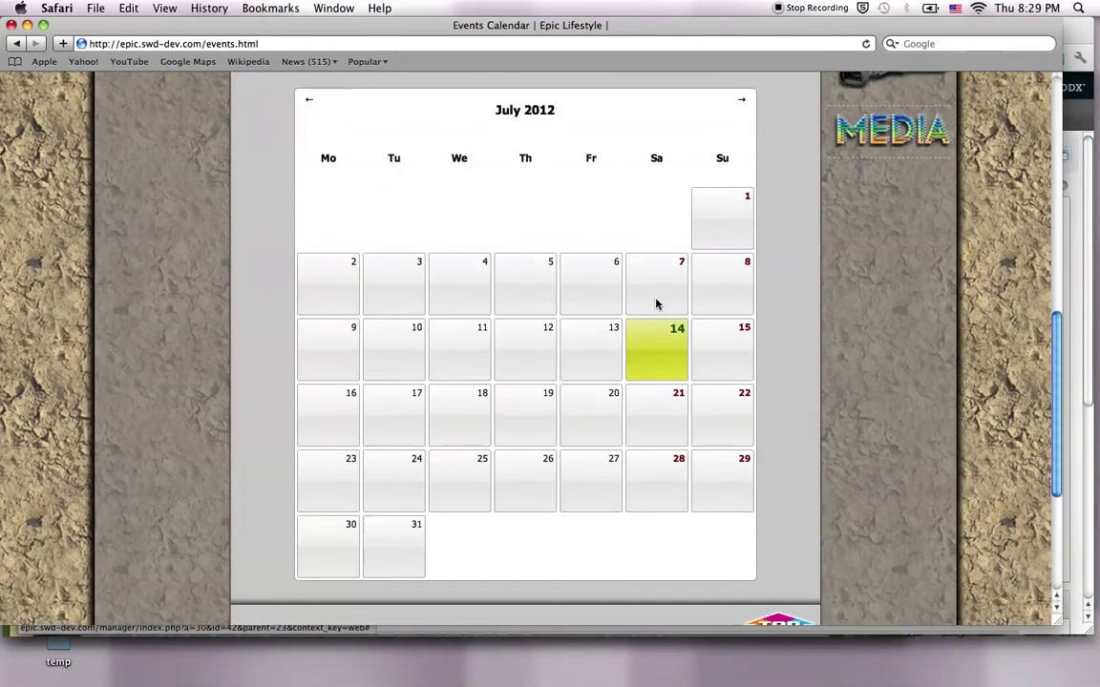
{"action": "mouse_move", "coordinate": [667, 339]}
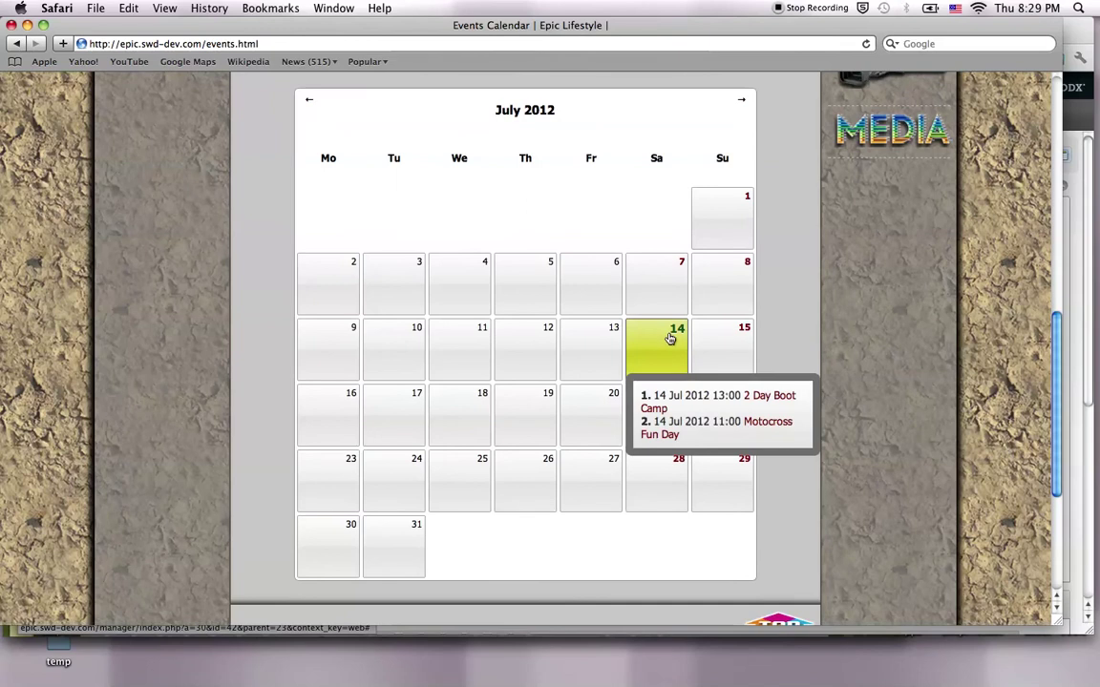
Open the 2 Day Boot Camp page (18 spots remaining) and enter an attendee's name in the Attendee's Name field
{"action": "left_click", "coordinate": [770, 397]}
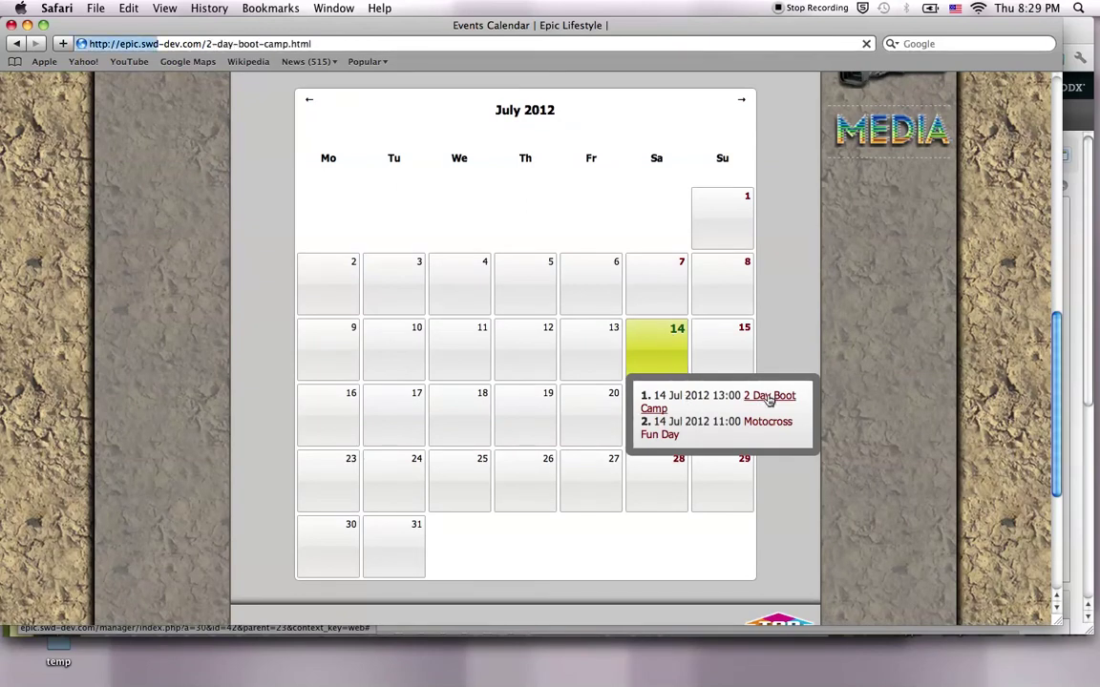
{"action": "scroll", "coordinate": [464, 271], "scroll_direction": "down", "scroll_amount": 5}
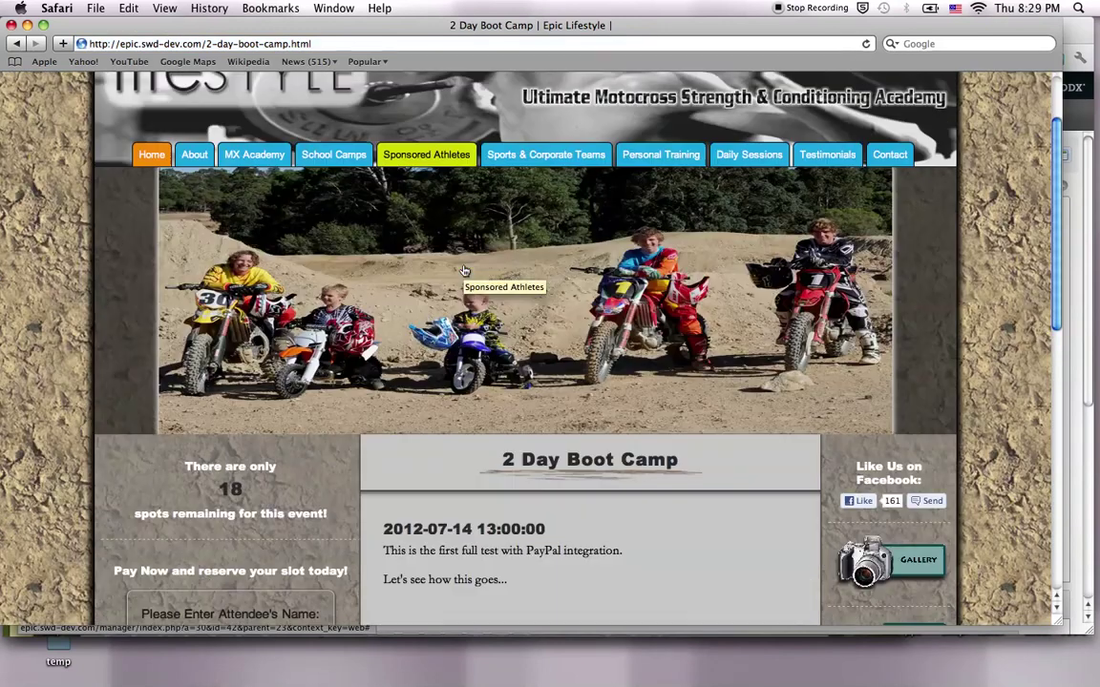
{"action": "scroll", "coordinate": [464, 271], "scroll_direction": "down", "scroll_amount": 2}
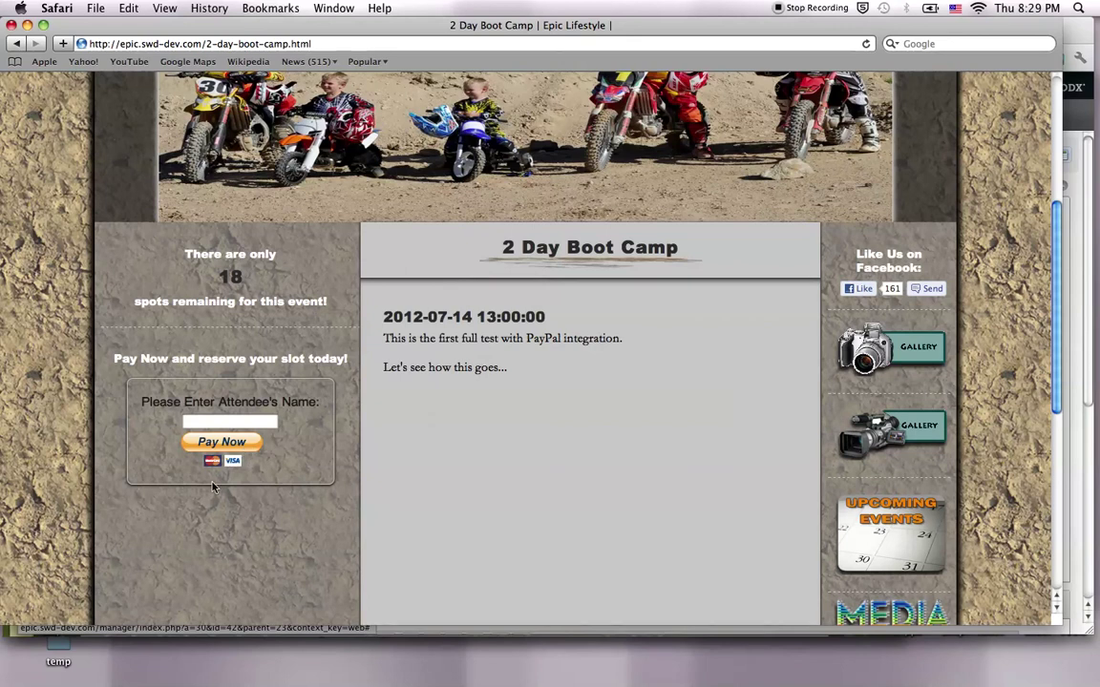
{"action": "left_click", "coordinate": [208, 423]}
{"action": "type", "text": "Fred"}
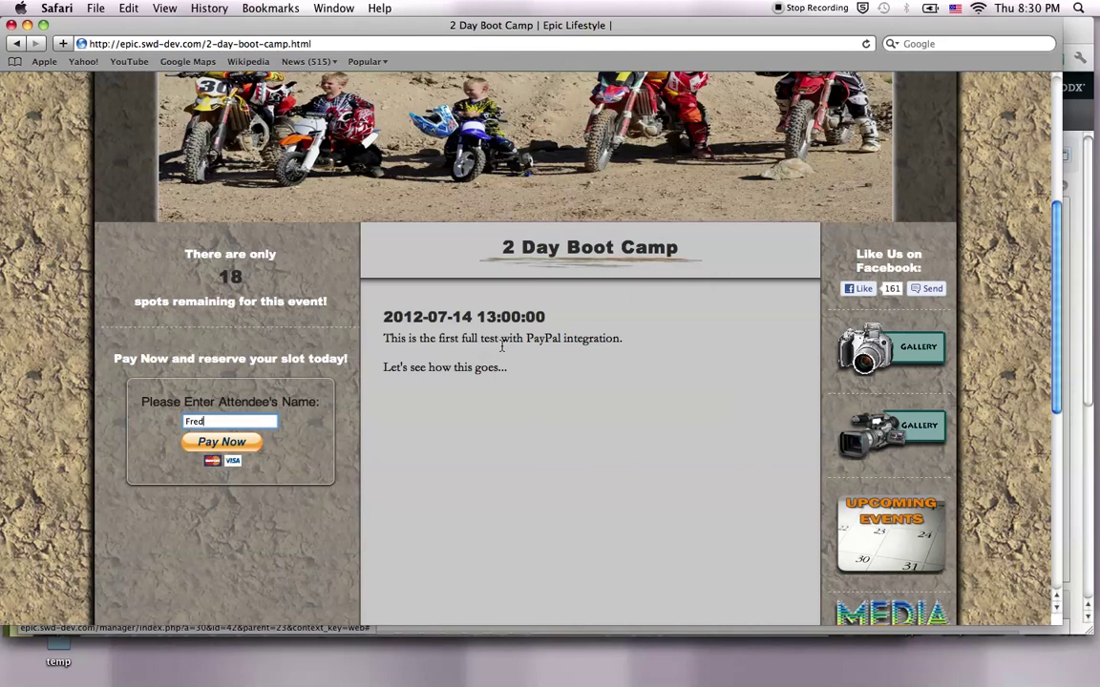
Pay Now and review the PayPal card checkout for the 2 Day Boot Camp at $389.00 AUD
{"action": "left_click", "coordinate": [217, 449]}
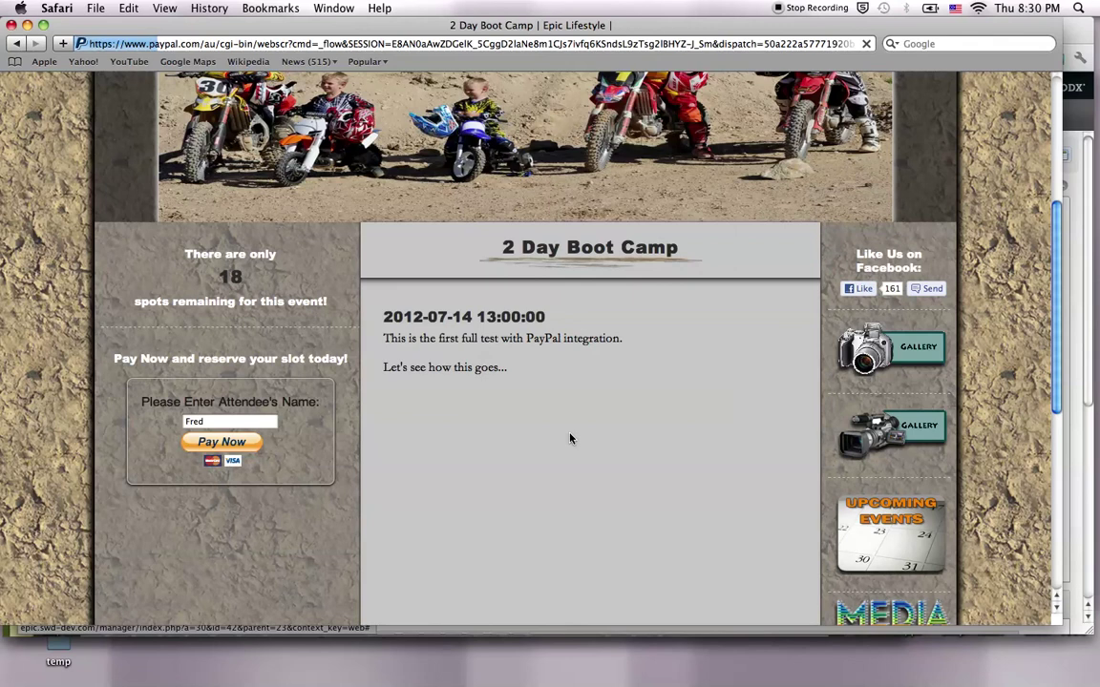
{"action": "scroll", "coordinate": [510, 460], "scroll_direction": "down", "scroll_amount": 2}
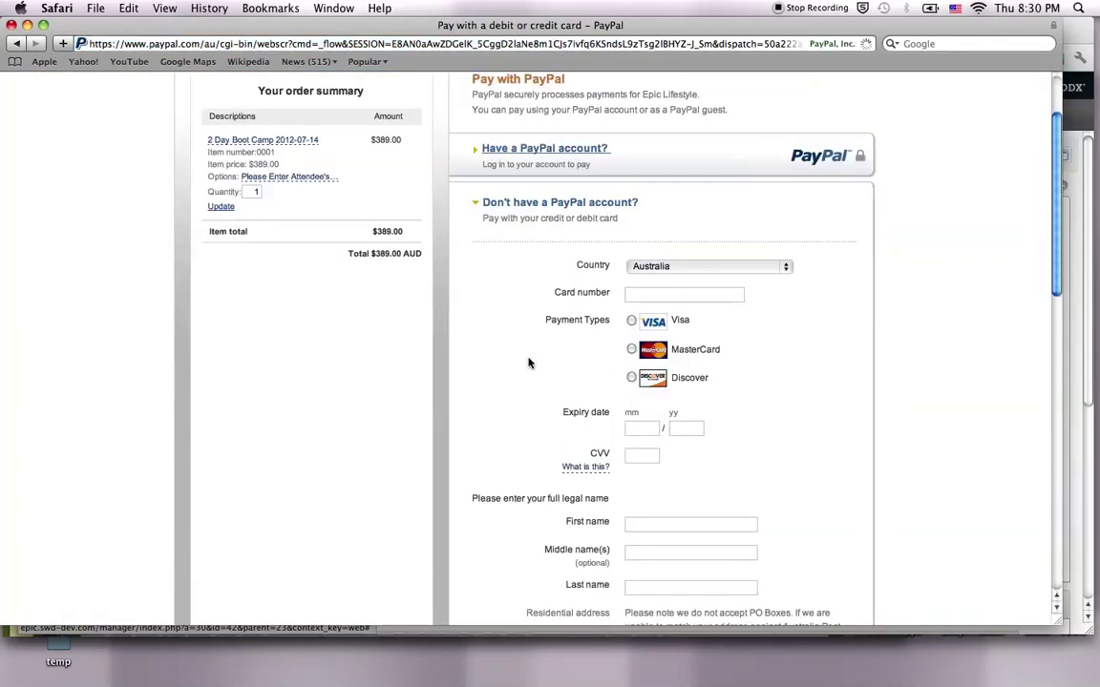
{"action": "scroll", "coordinate": [528, 361], "scroll_direction": "down", "scroll_amount": 10}
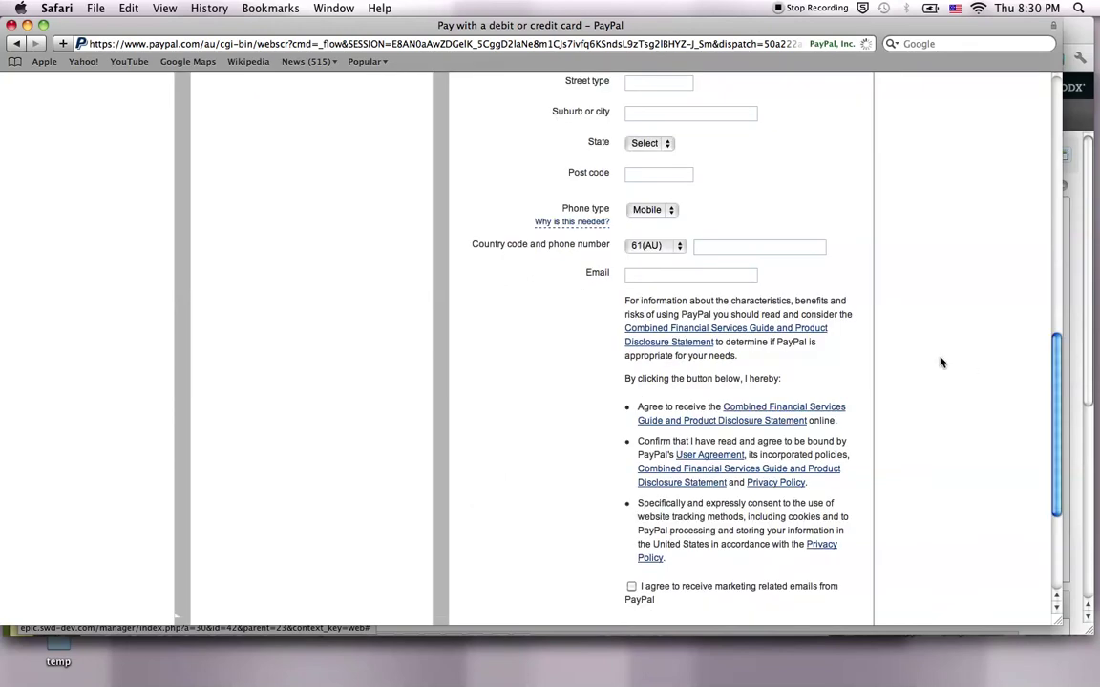
{"action": "scroll", "coordinate": [871, 360], "scroll_direction": "down", "scroll_amount": 3}
{"action": "scroll", "coordinate": [940, 362], "scroll_direction": "up", "scroll_amount": 12}
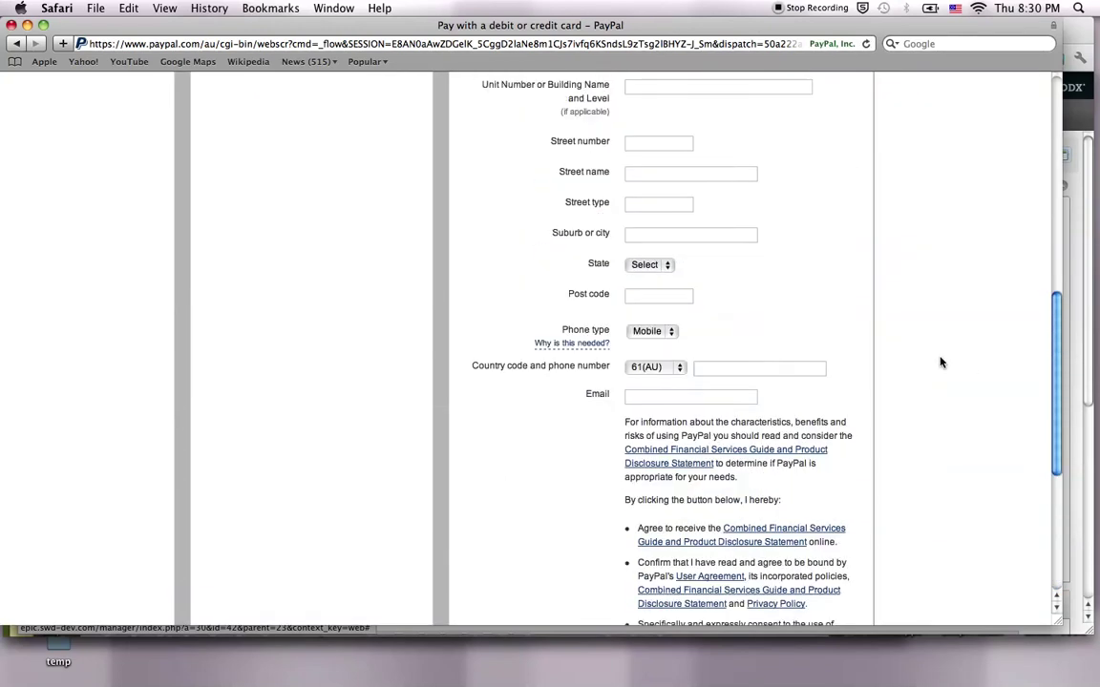
{"action": "scroll", "coordinate": [941, 362], "scroll_direction": "down", "scroll_amount": 1}
{"action": "scroll", "coordinate": [940, 362], "scroll_direction": "up", "scroll_amount": 4}
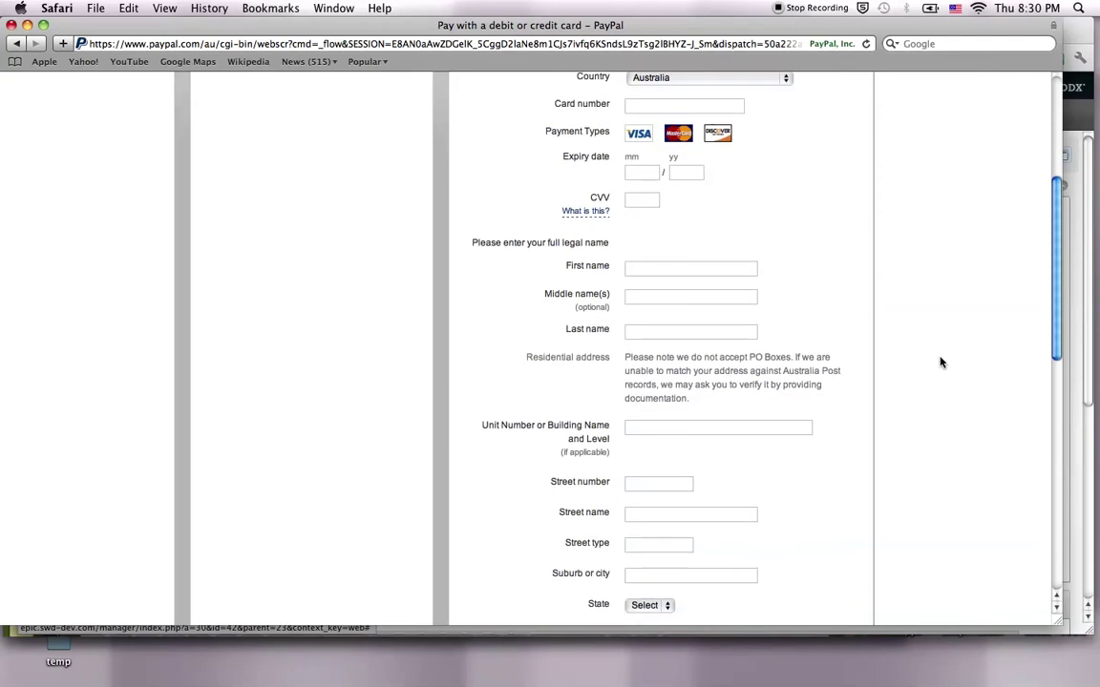
{"action": "scroll", "coordinate": [940, 362], "scroll_direction": "up", "scroll_amount": 4}
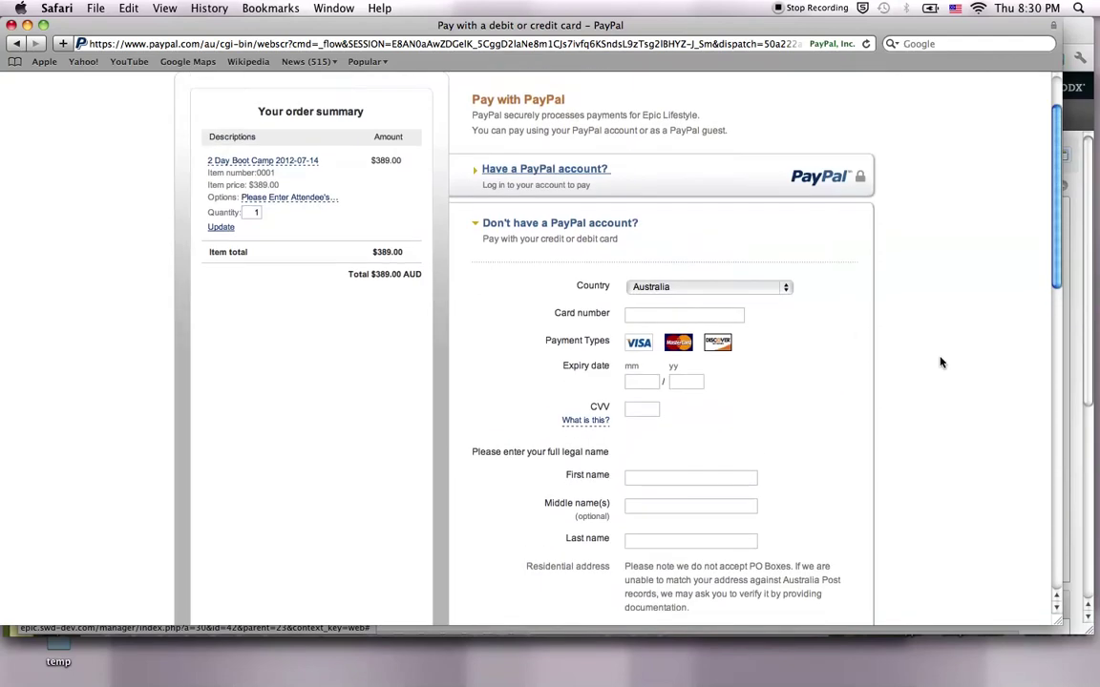
{"action": "scroll", "coordinate": [940, 362], "scroll_direction": "down", "scroll_amount": 1}
{"action": "scroll", "coordinate": [940, 362], "scroll_direction": "up", "scroll_amount": 4}
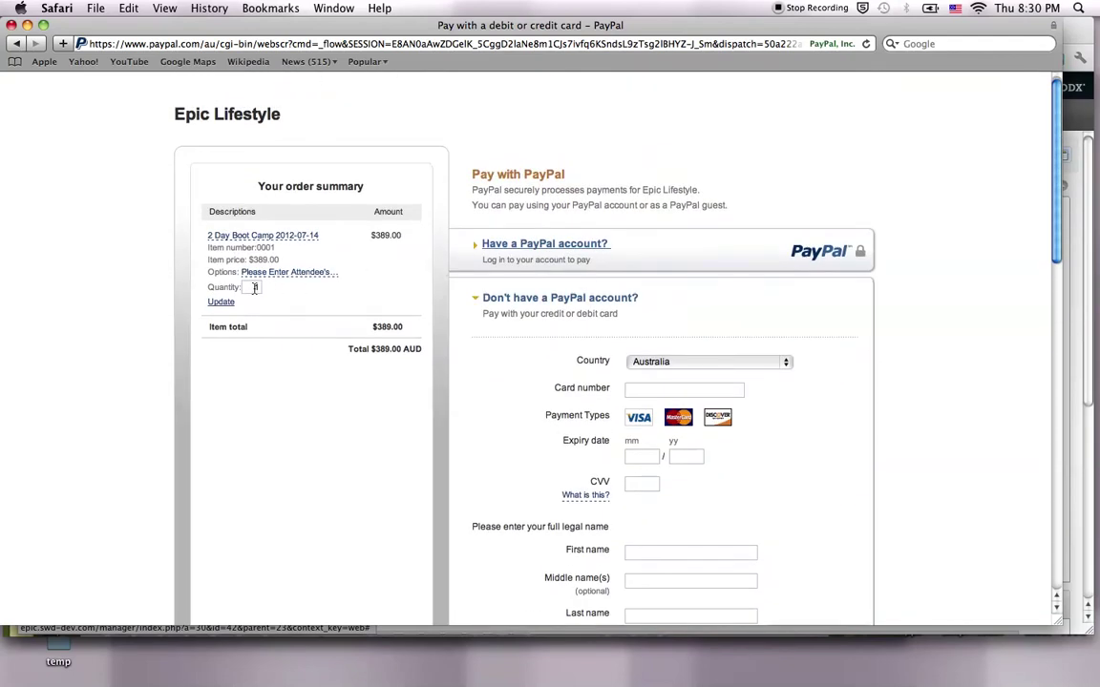
{"action": "scroll", "coordinate": [842, 354], "scroll_direction": "down", "scroll_amount": 8}
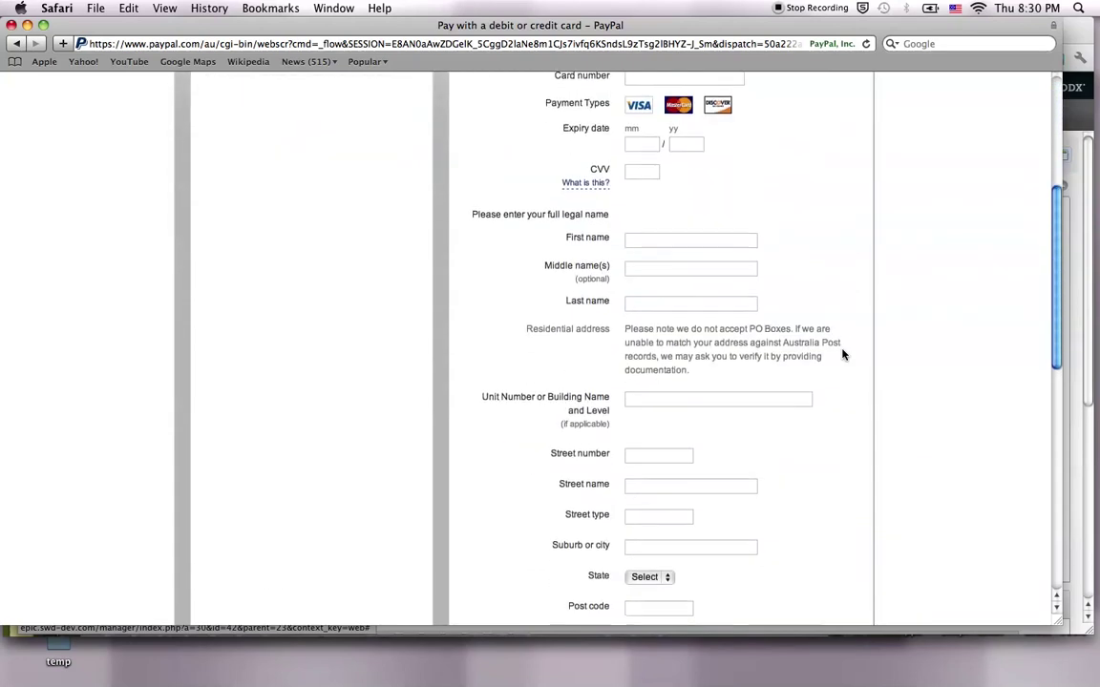
{"action": "scroll", "coordinate": [842, 354], "scroll_direction": "down", "scroll_amount": 1}
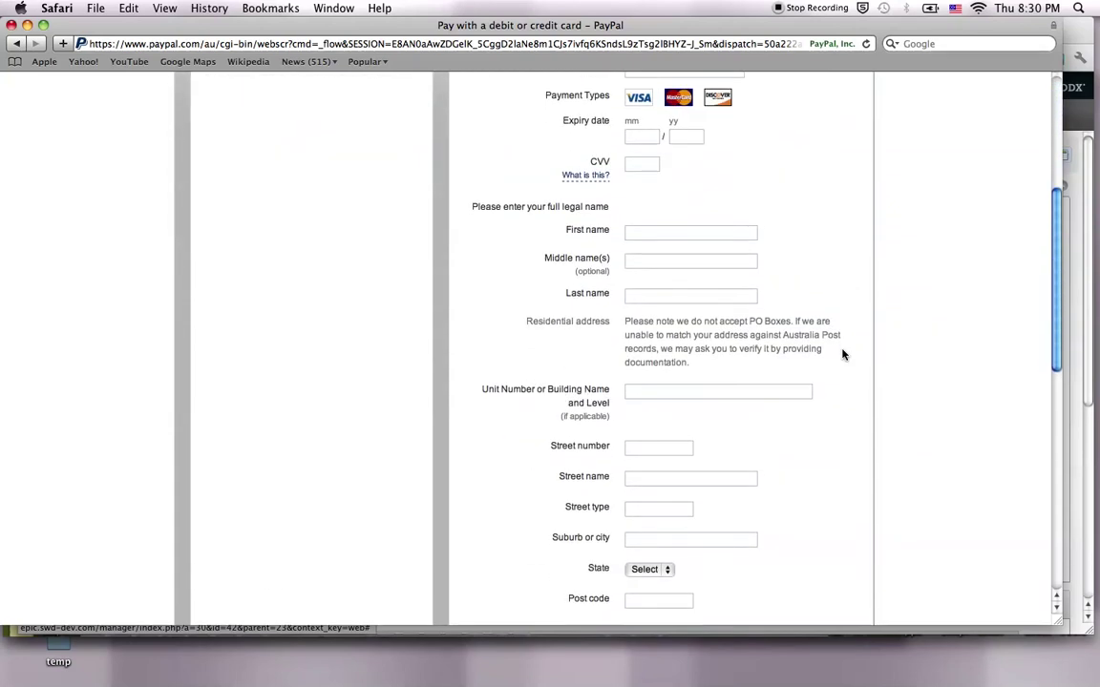
{"action": "scroll", "coordinate": [842, 354], "scroll_direction": "down", "scroll_amount": 2}
{"action": "scroll", "coordinate": [842, 354], "scroll_direction": "down", "scroll_amount": 10}
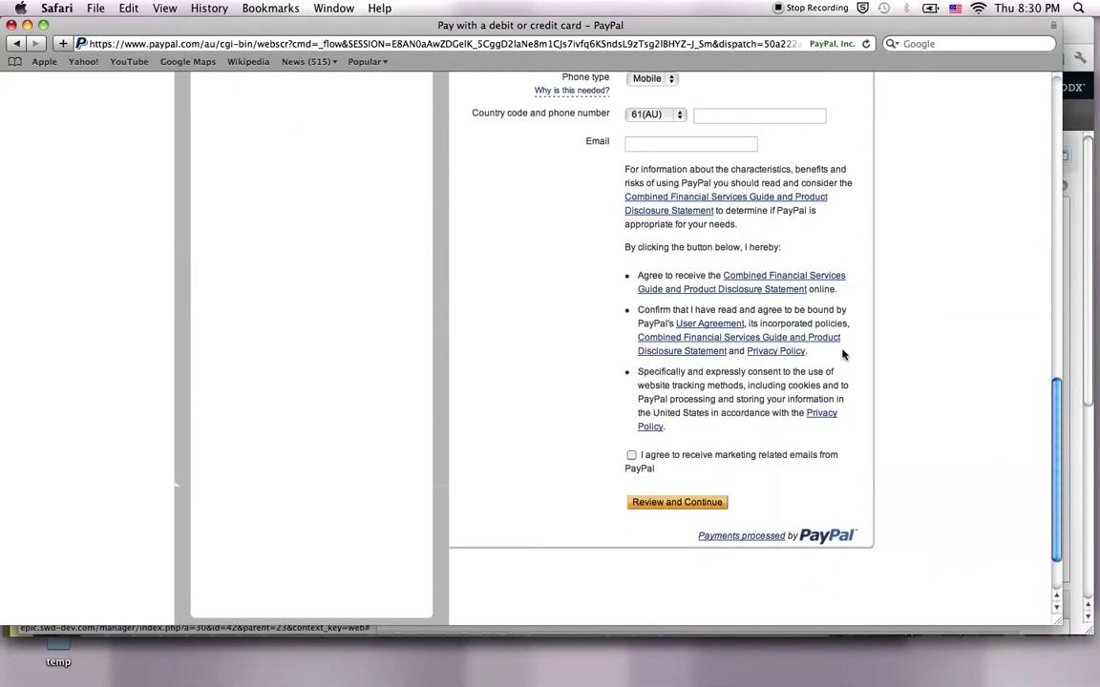
Close the PayPal checkout window and switch back to Chrome's MODX resource editor
{"action": "scroll", "coordinate": [842, 354], "scroll_direction": "up", "scroll_amount": 20}
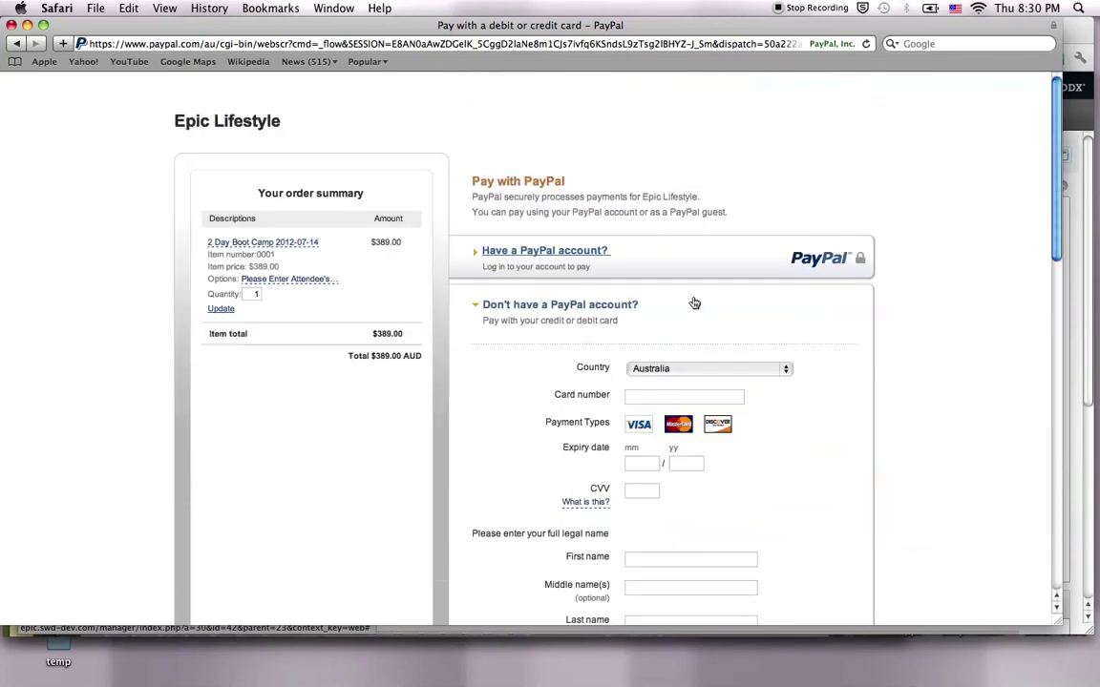
{"action": "left_click", "coordinate": [12, 25]}
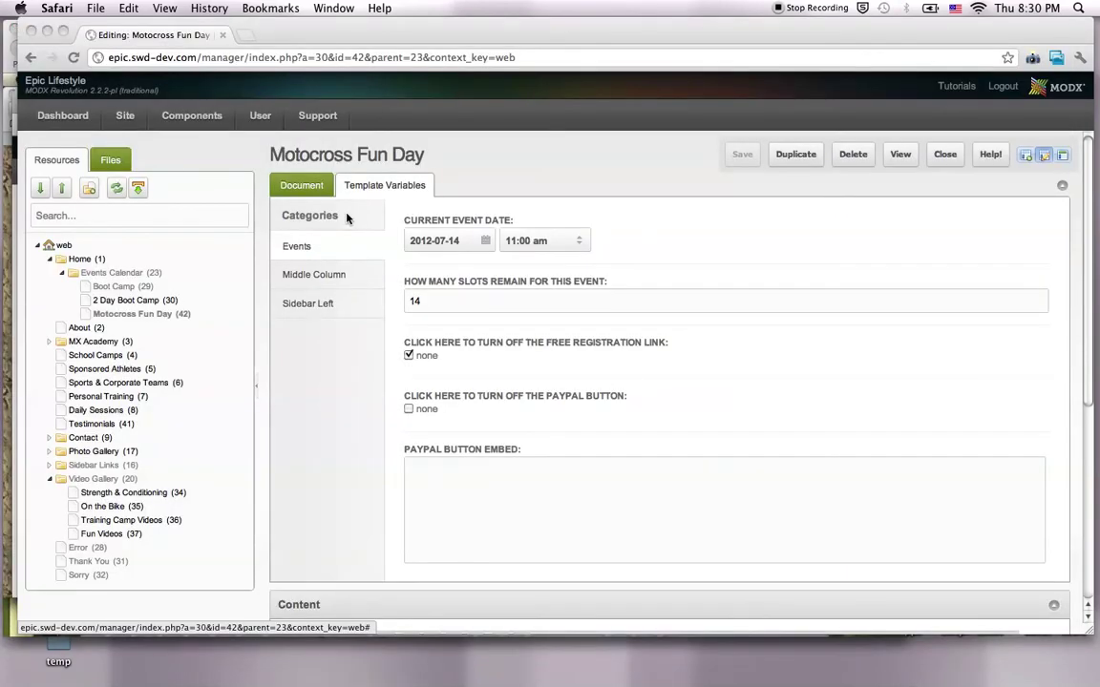
{"action": "key", "text": "super+Tab"}
{"action": "key", "text": "super+shift+Tab"}
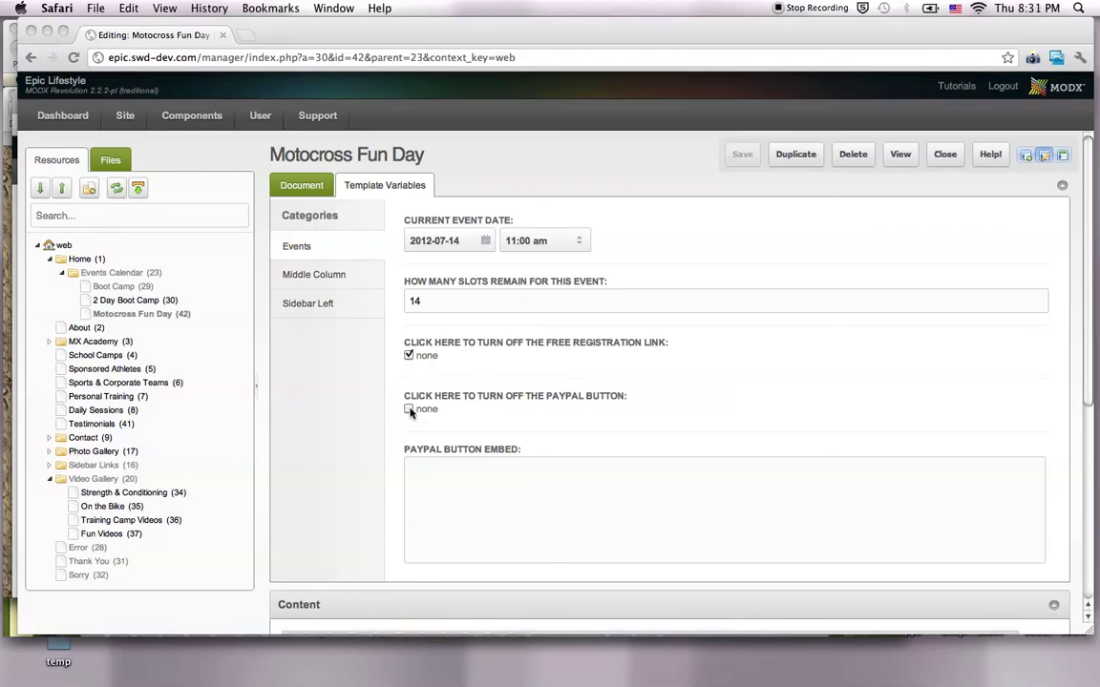
Turn off Motocross Fun Day's PayPal button, leaving free registration enabled, and save the resource
{"action": "left_click", "coordinate": [463, 496]}
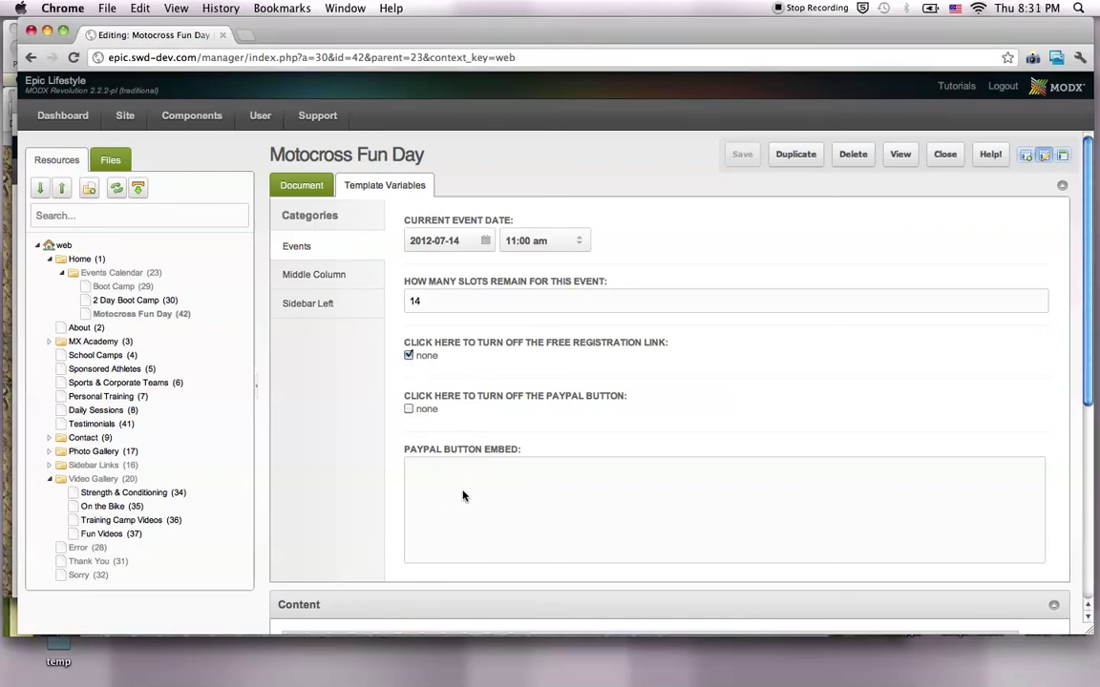
{"action": "left_click", "coordinate": [409, 410]}
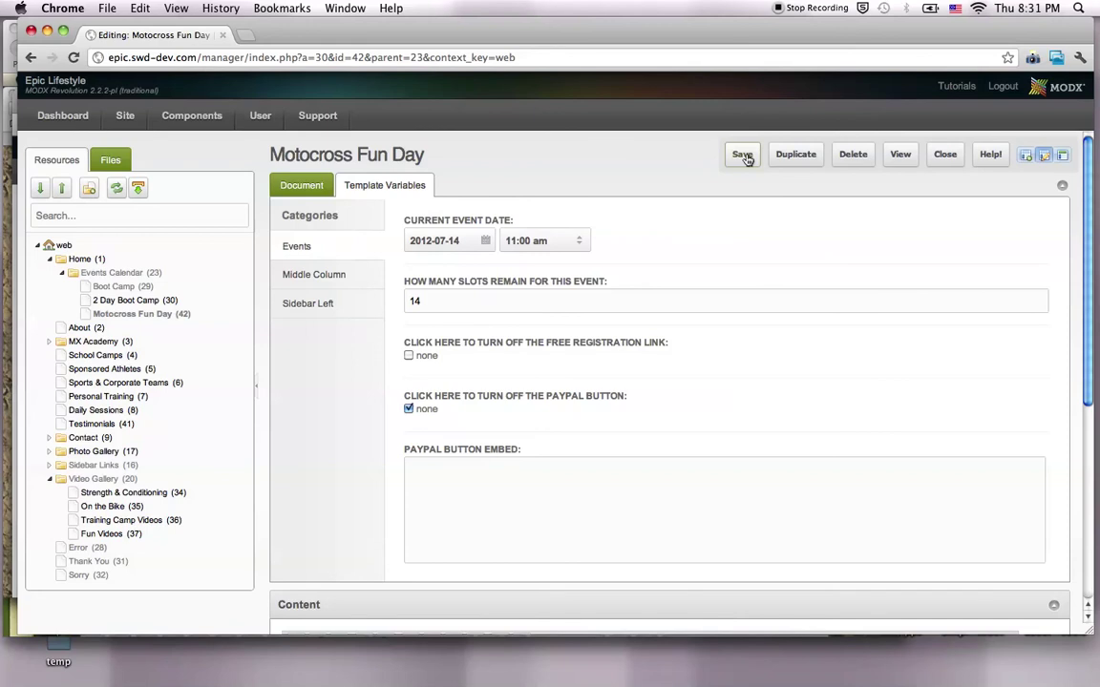
{"action": "left_click", "coordinate": [743, 155]}
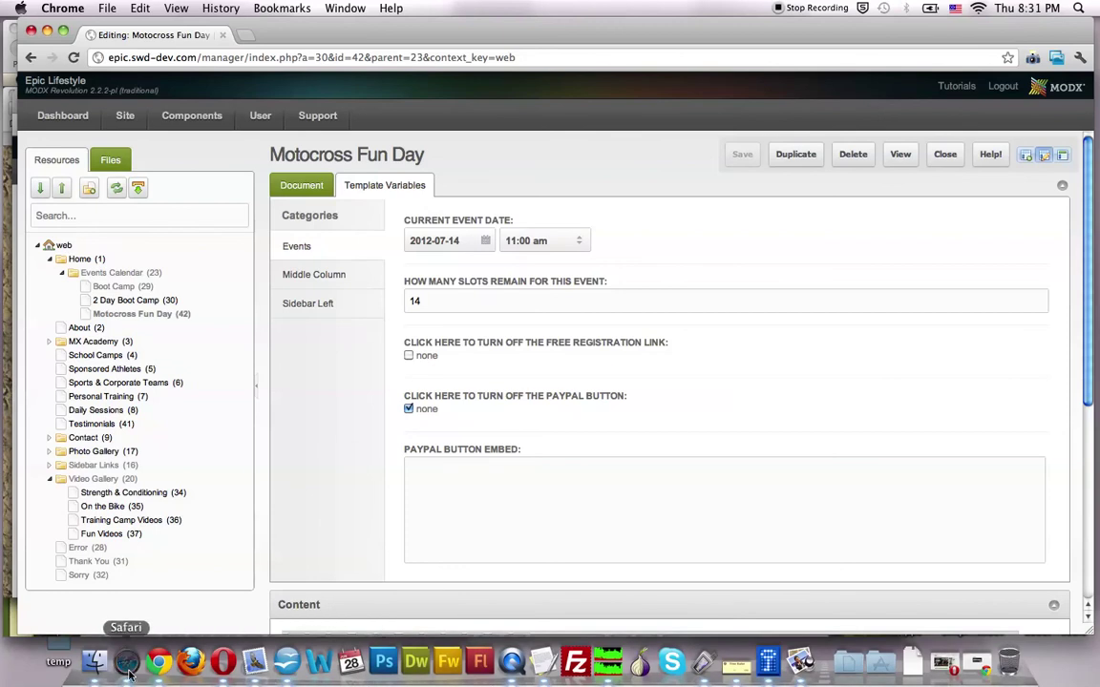
Load the Epic Lifestyle home page in Safari by entering 'epic' in the address bar
{"action": "left_click", "coordinate": [127, 669]}
{"action": "left_click", "coordinate": [306, 44]}
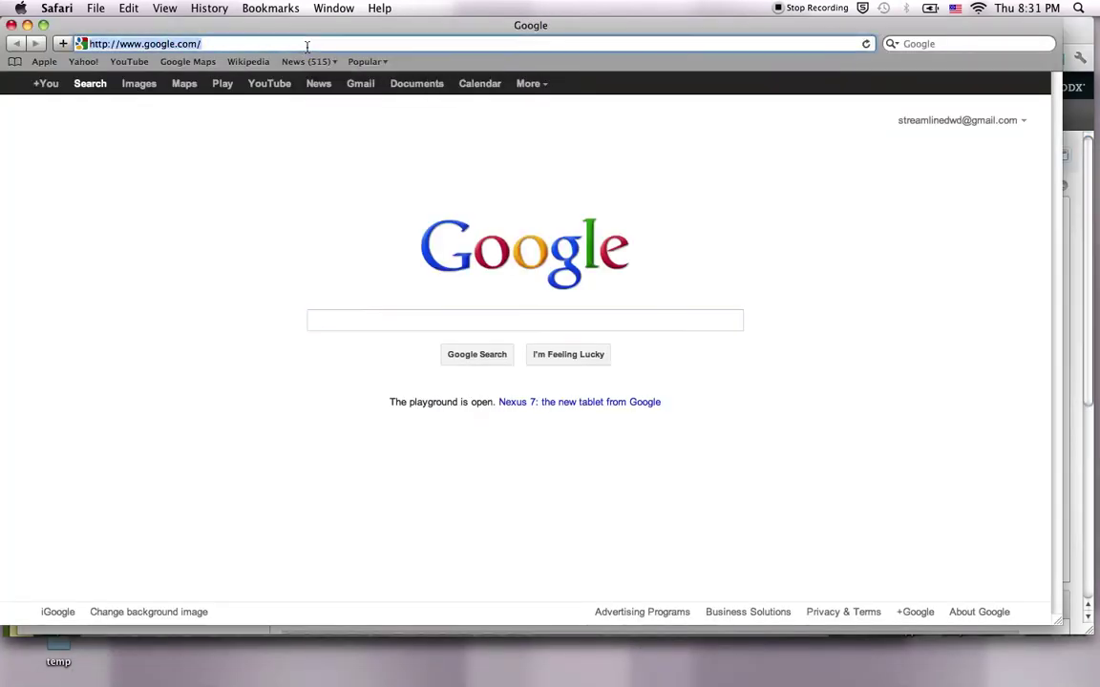
{"action": "type", "text": "epic.swd-dev"}
{"action": "key", "text": "Return"}
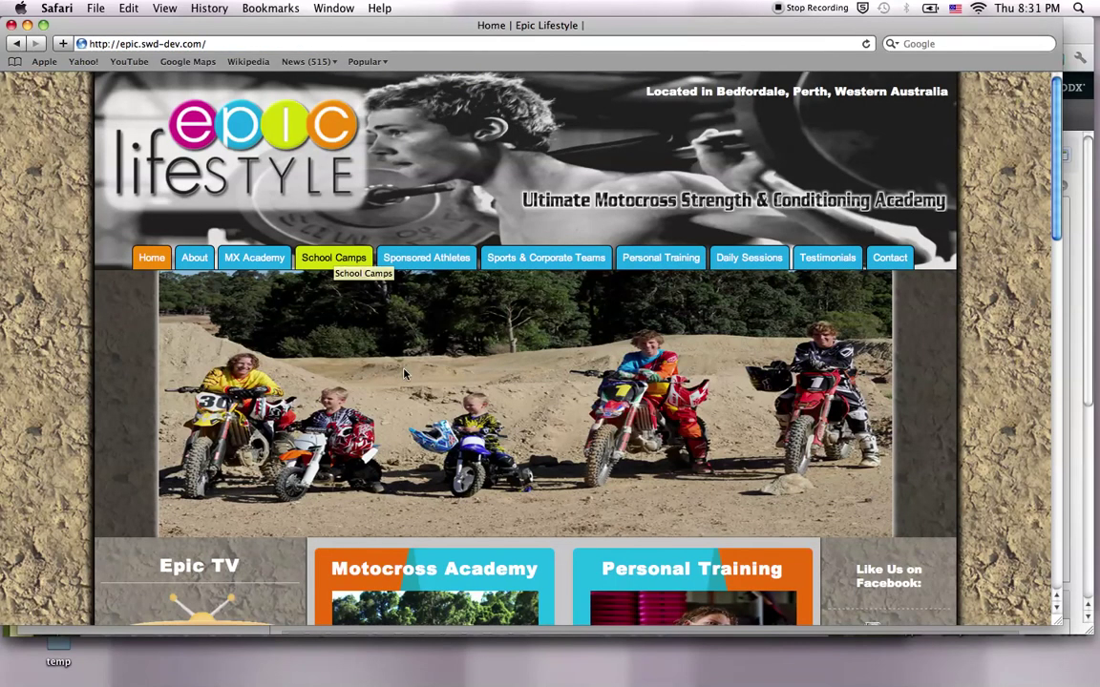
Advance the Upcoming Events calendar to July 2012 and show the 14 July events
{"action": "scroll", "coordinate": [403, 374], "scroll_direction": "down", "scroll_amount": 1}
{"action": "scroll", "coordinate": [403, 373], "scroll_direction": "down", "scroll_amount": 10}
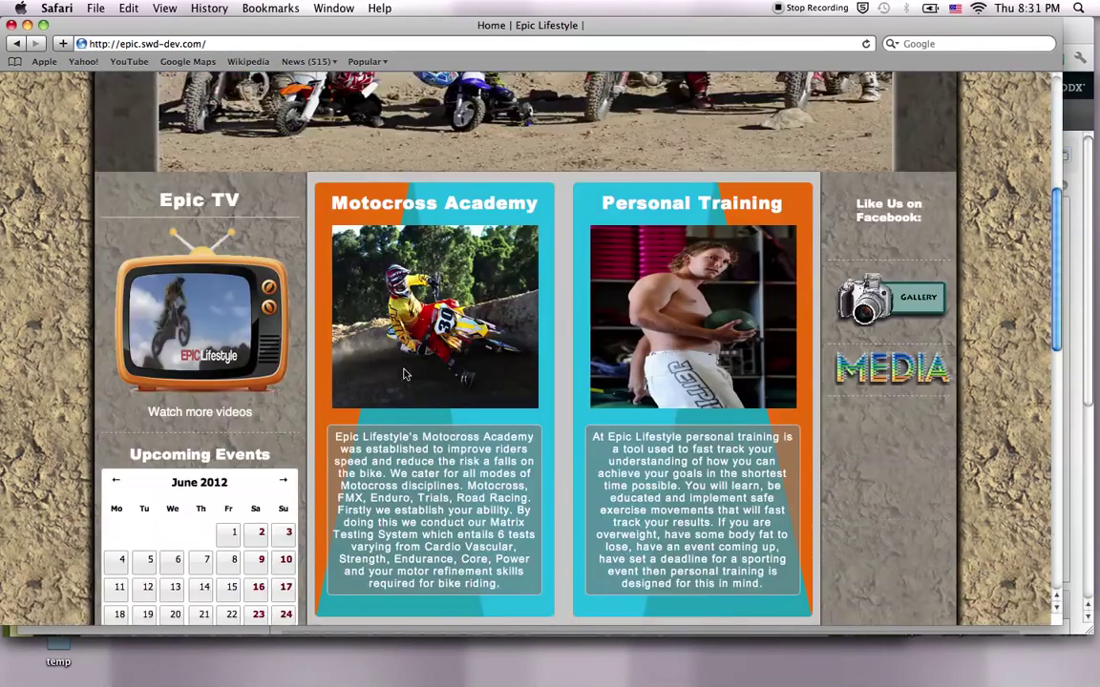
{"action": "scroll", "coordinate": [406, 374], "scroll_direction": "down", "scroll_amount": 4}
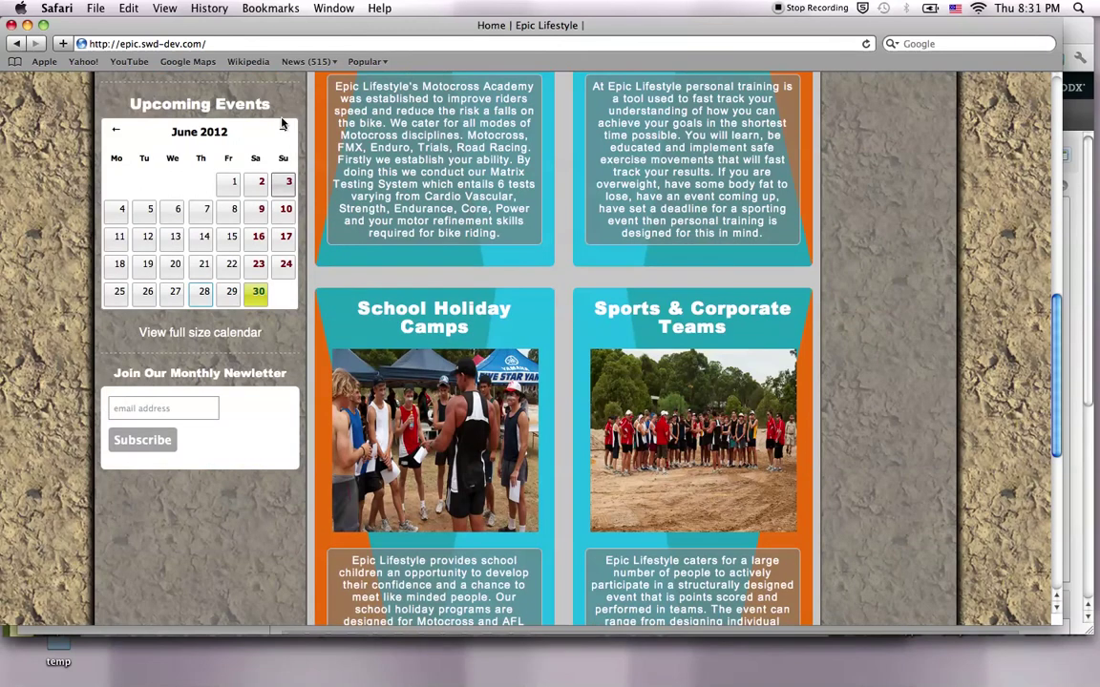
{"action": "left_click", "coordinate": [283, 131]}
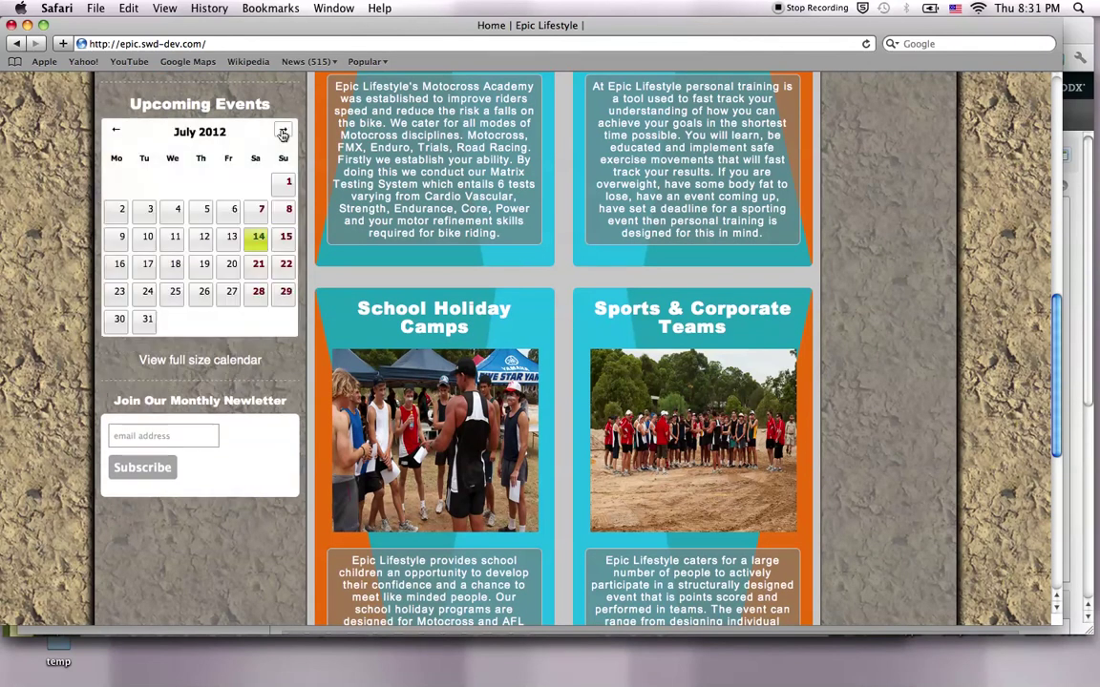
{"action": "mouse_move", "coordinate": [258, 238]}
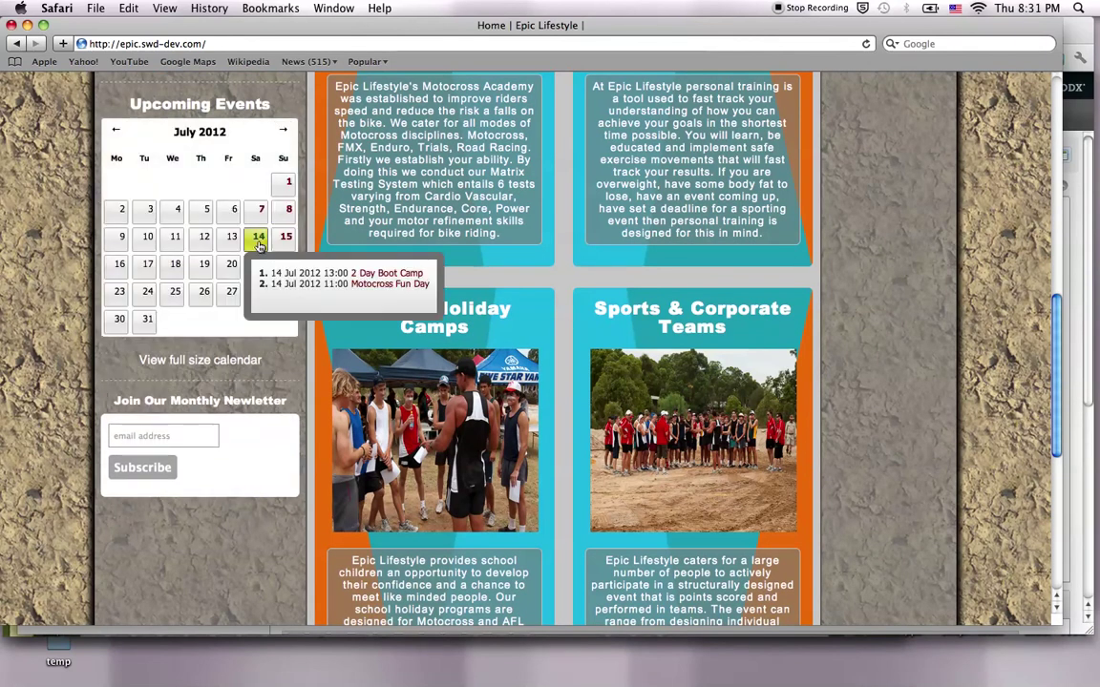
Open the Motocross Fun Day event page from the calendar popup and scroll through its details
{"action": "left_click", "coordinate": [377, 286]}
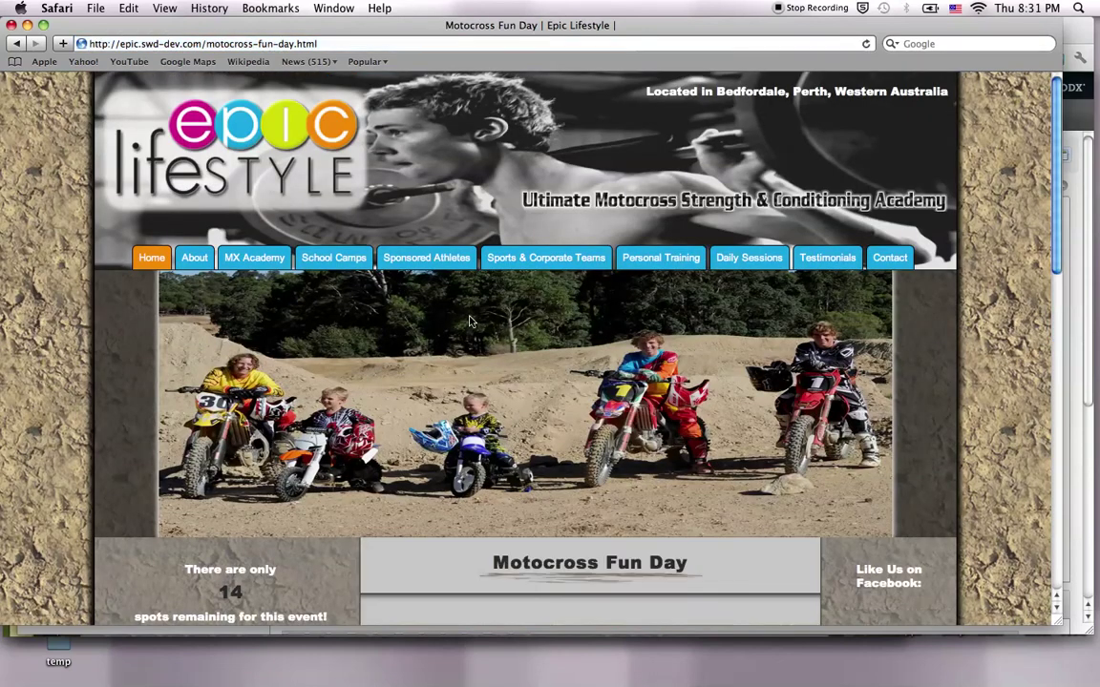
{"action": "scroll", "coordinate": [469, 321], "scroll_direction": "down", "scroll_amount": 6}
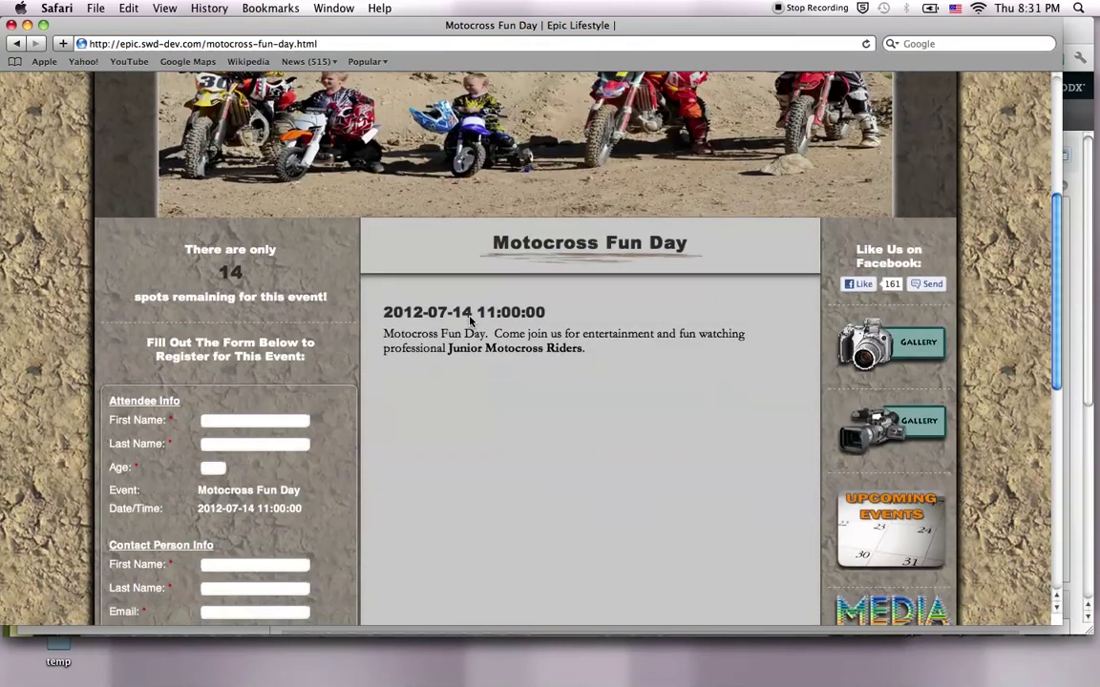
{"action": "scroll", "coordinate": [469, 321], "scroll_direction": "down", "scroll_amount": 1}
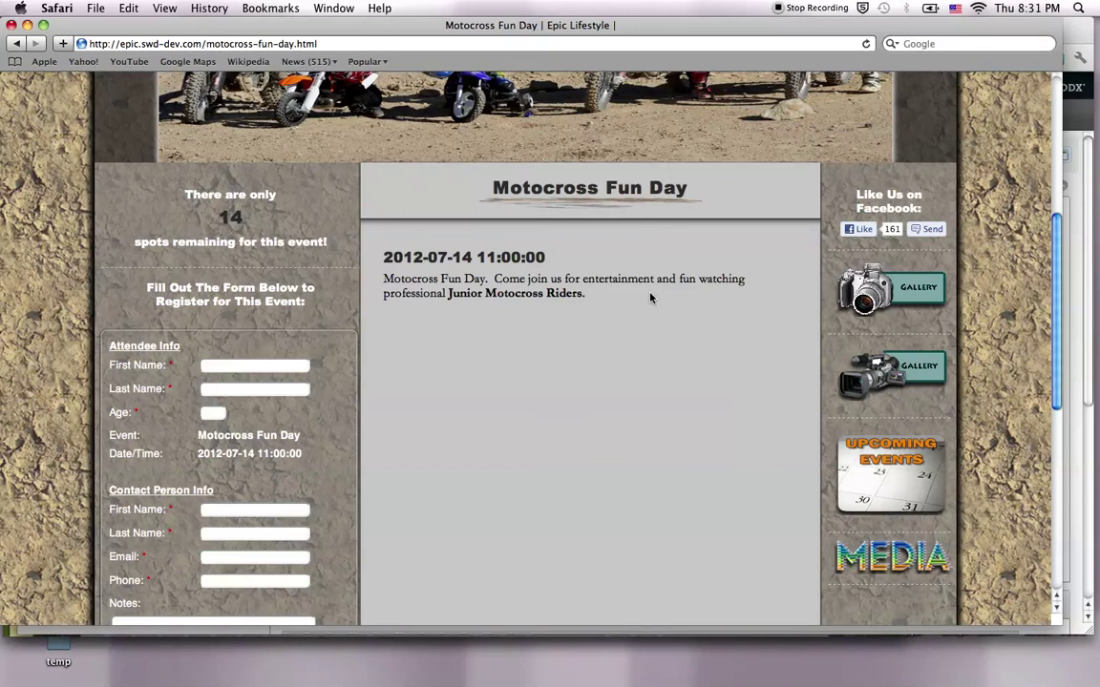
{"action": "scroll", "coordinate": [186, 341], "scroll_direction": "down", "scroll_amount": 3}
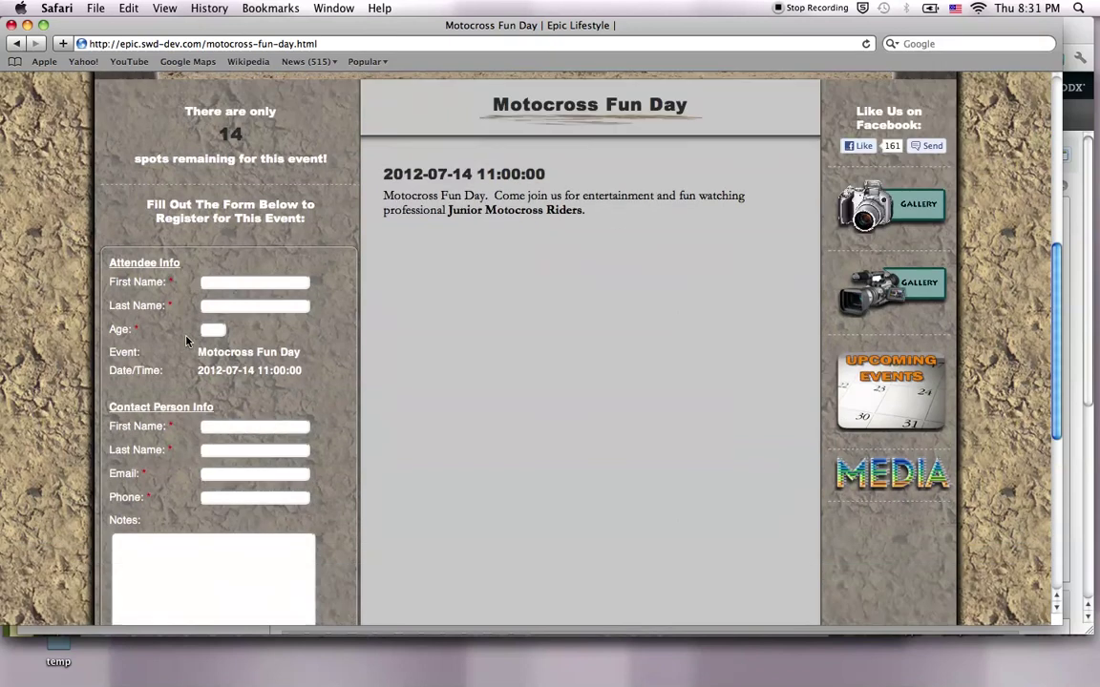
{"action": "scroll", "coordinate": [187, 341], "scroll_direction": "down", "scroll_amount": 2}
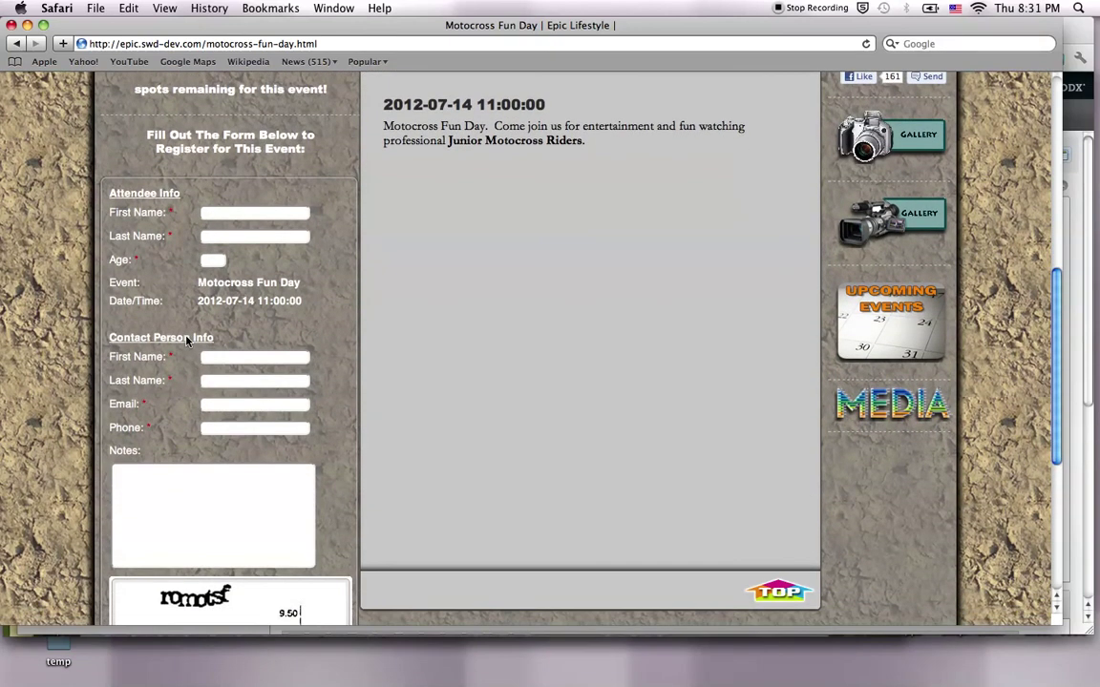
{"action": "scroll", "coordinate": [187, 341], "scroll_direction": "down", "scroll_amount": 2}
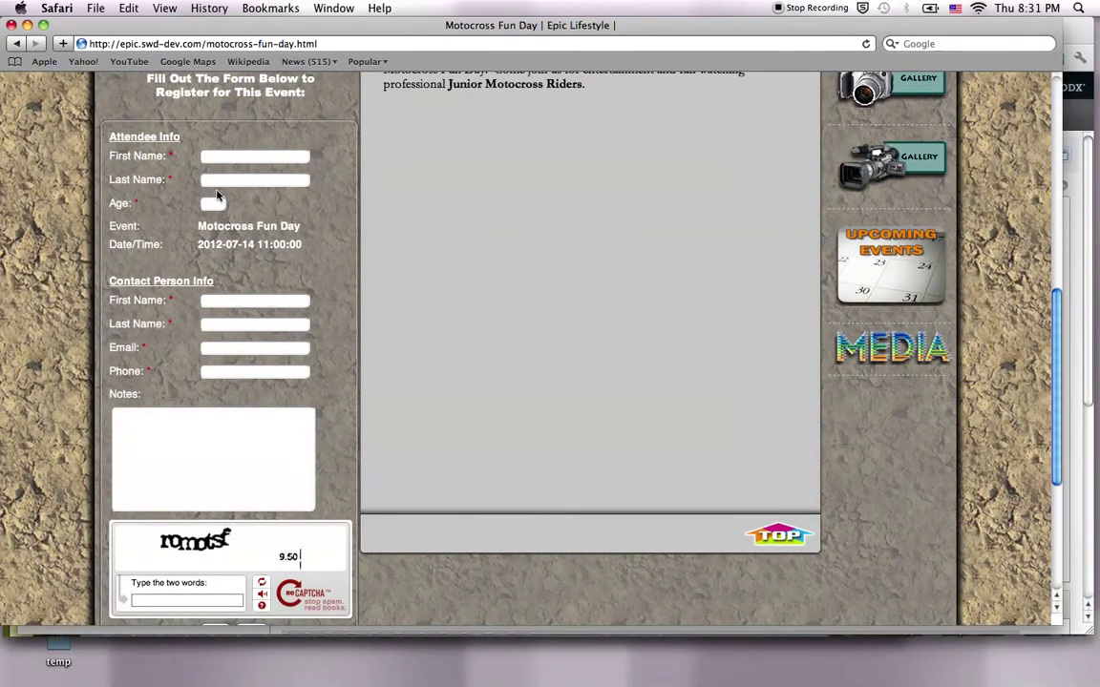
{"action": "scroll", "coordinate": [246, 426], "scroll_direction": "down", "scroll_amount": 3}
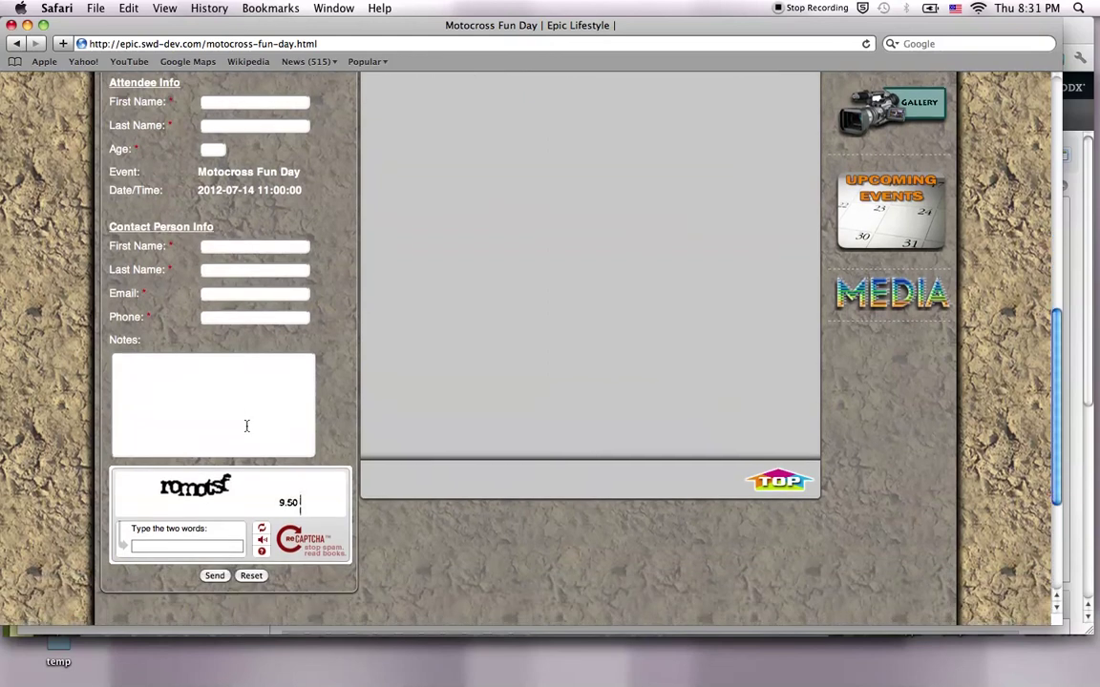
{"action": "scroll", "coordinate": [246, 426], "scroll_direction": "up", "scroll_amount": 8}
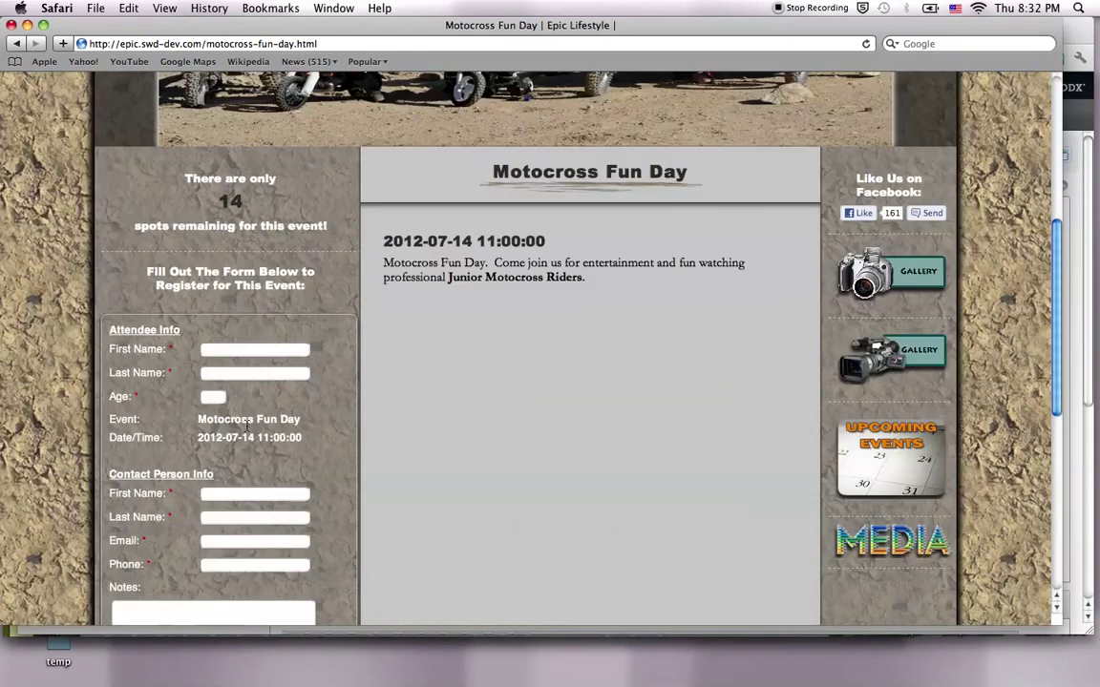
{"action": "scroll", "coordinate": [246, 426], "scroll_direction": "up", "scroll_amount": 9}
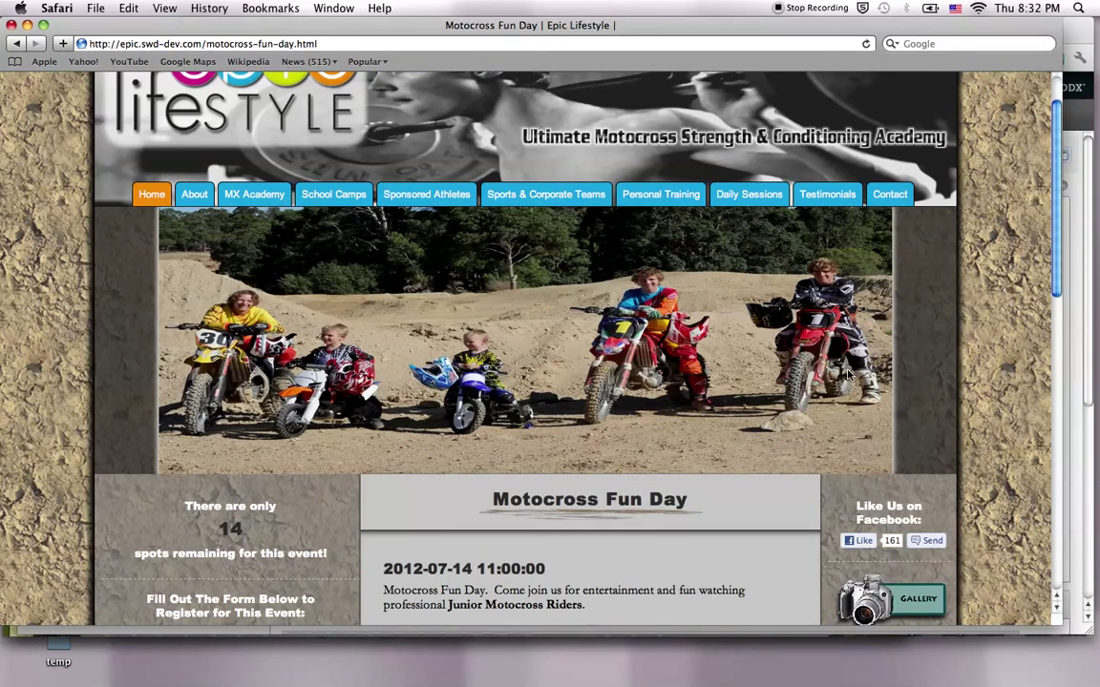
Review the event's registration form, then switch back to the MODX manager with Cmd+Tab
{"action": "scroll", "coordinate": [847, 374], "scroll_direction": "down", "scroll_amount": 2}
{"action": "scroll", "coordinate": [847, 374], "scroll_direction": "down", "scroll_amount": 3}
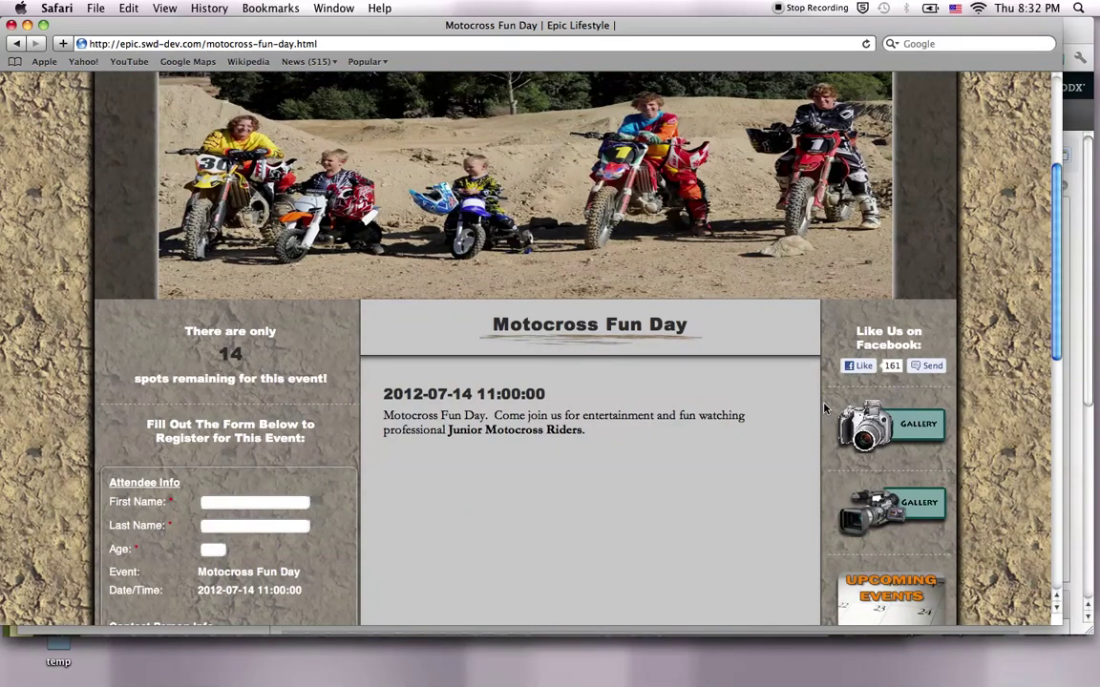
{"action": "scroll", "coordinate": [824, 409], "scroll_direction": "down", "scroll_amount": 2}
{"action": "scroll", "coordinate": [824, 409], "scroll_direction": "down", "scroll_amount": 10}
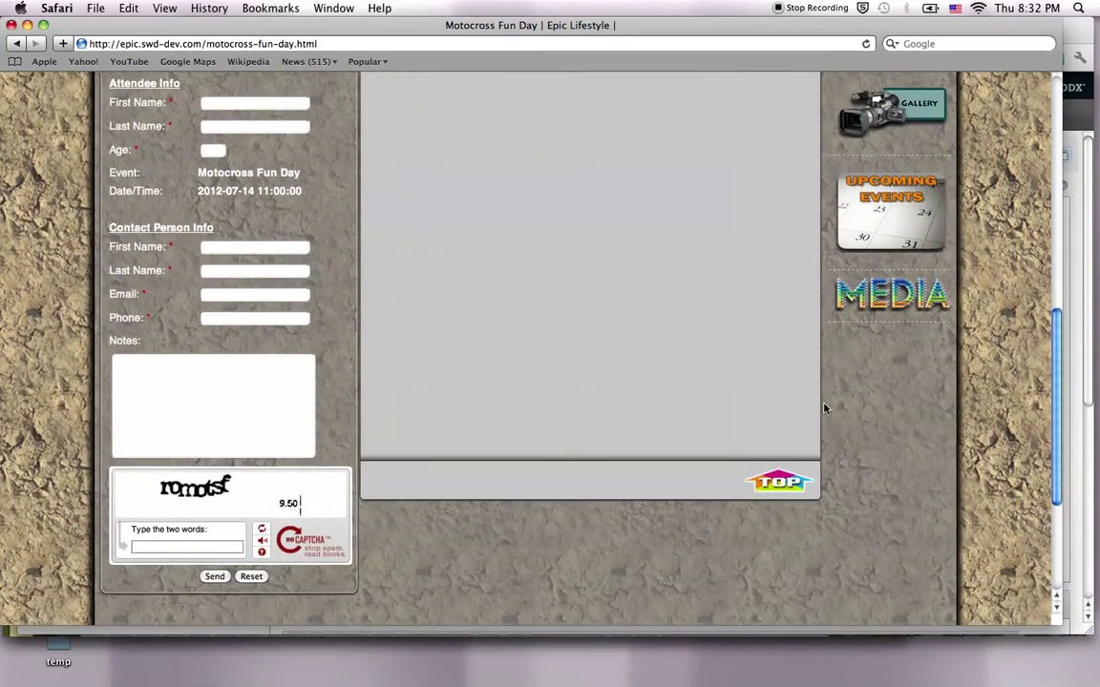
{"action": "scroll", "coordinate": [574, 370], "scroll_direction": "up", "scroll_amount": 9}
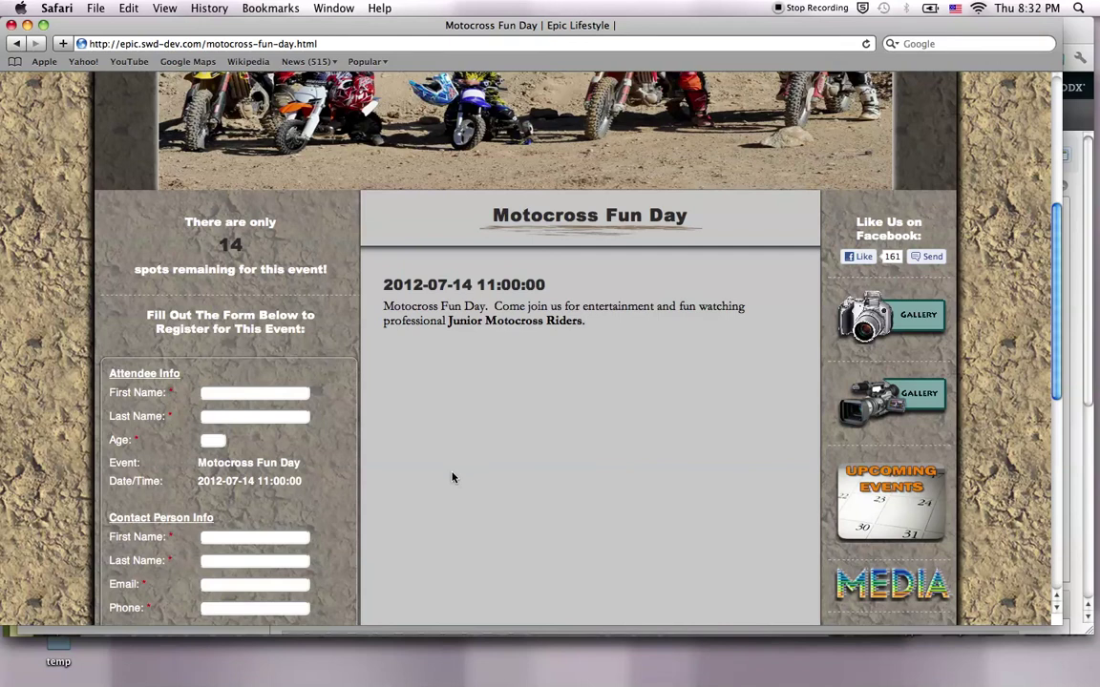
{"action": "scroll", "coordinate": [453, 477], "scroll_direction": "down", "scroll_amount": 6}
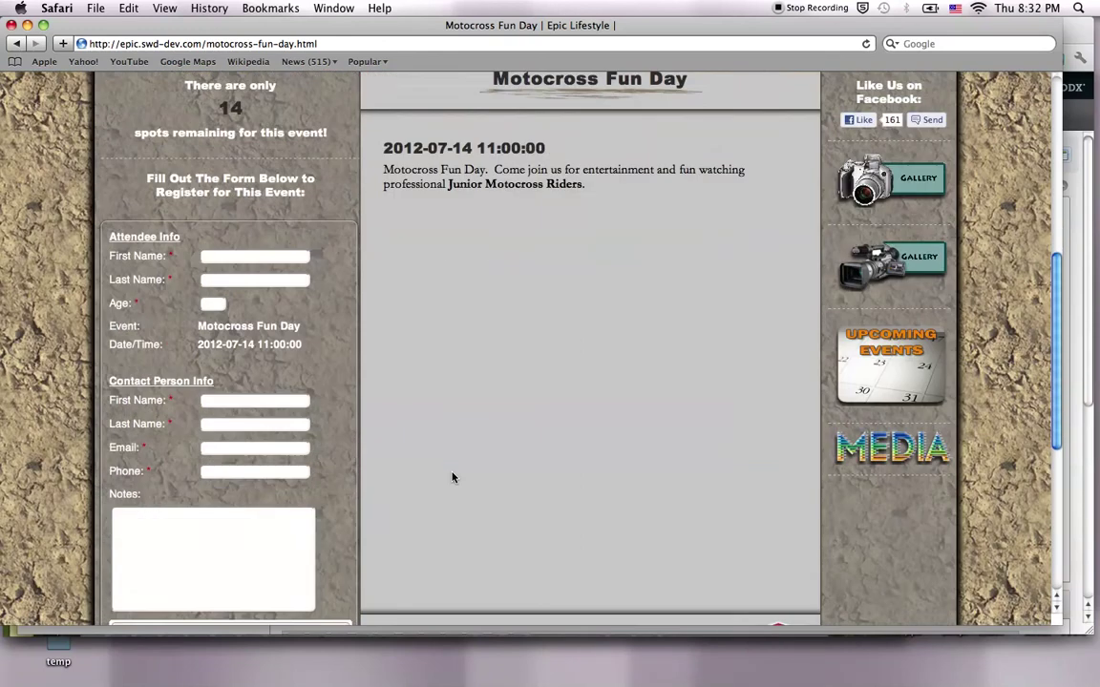
{"action": "scroll", "coordinate": [453, 477], "scroll_direction": "up", "scroll_amount": 6}
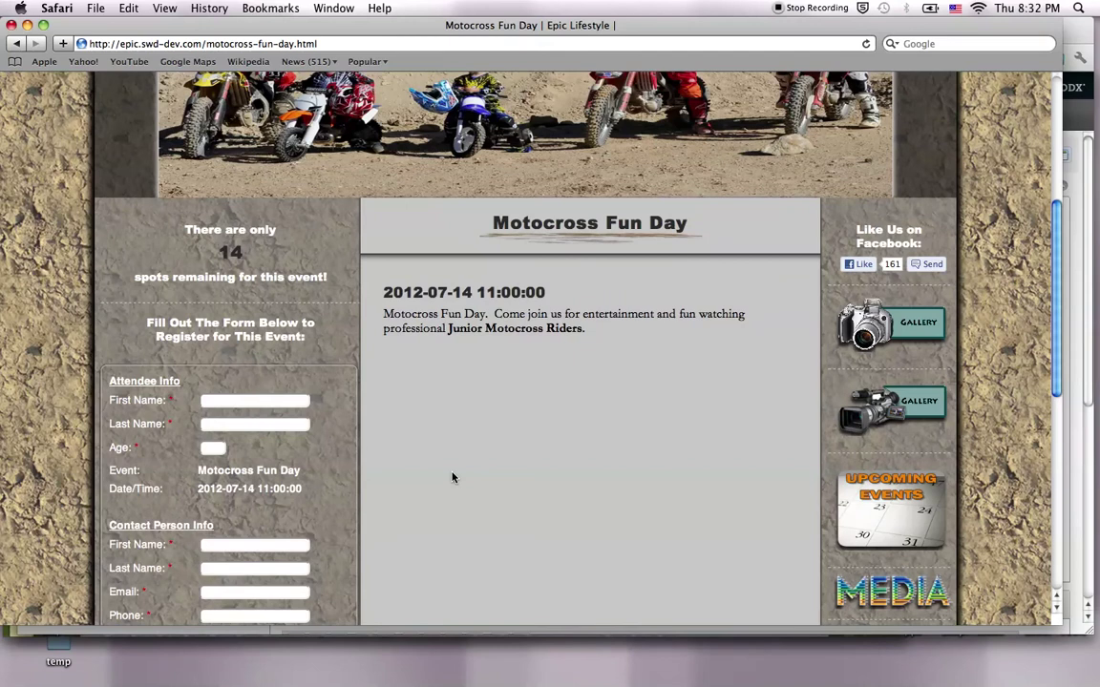
{"action": "scroll", "coordinate": [452, 478], "scroll_direction": "up", "scroll_amount": 2}
{"action": "scroll", "coordinate": [453, 477], "scroll_direction": "up", "scroll_amount": 3}
{"action": "scroll", "coordinate": [452, 477], "scroll_direction": "down", "scroll_amount": 2}
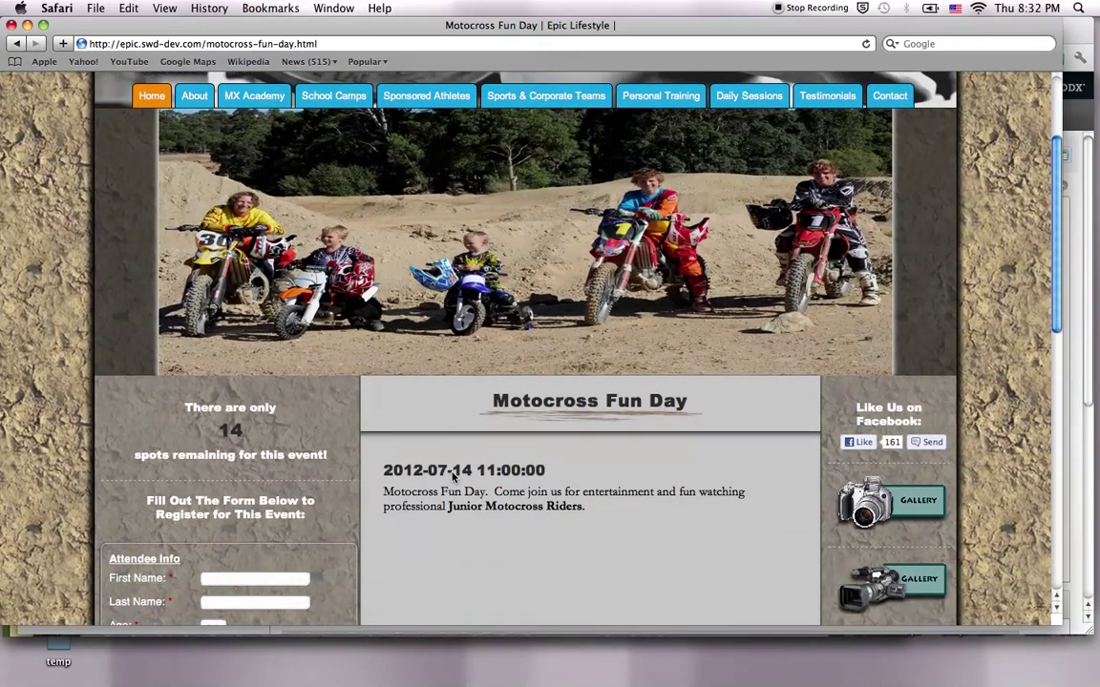
{"action": "key", "text": "super+Tab"}
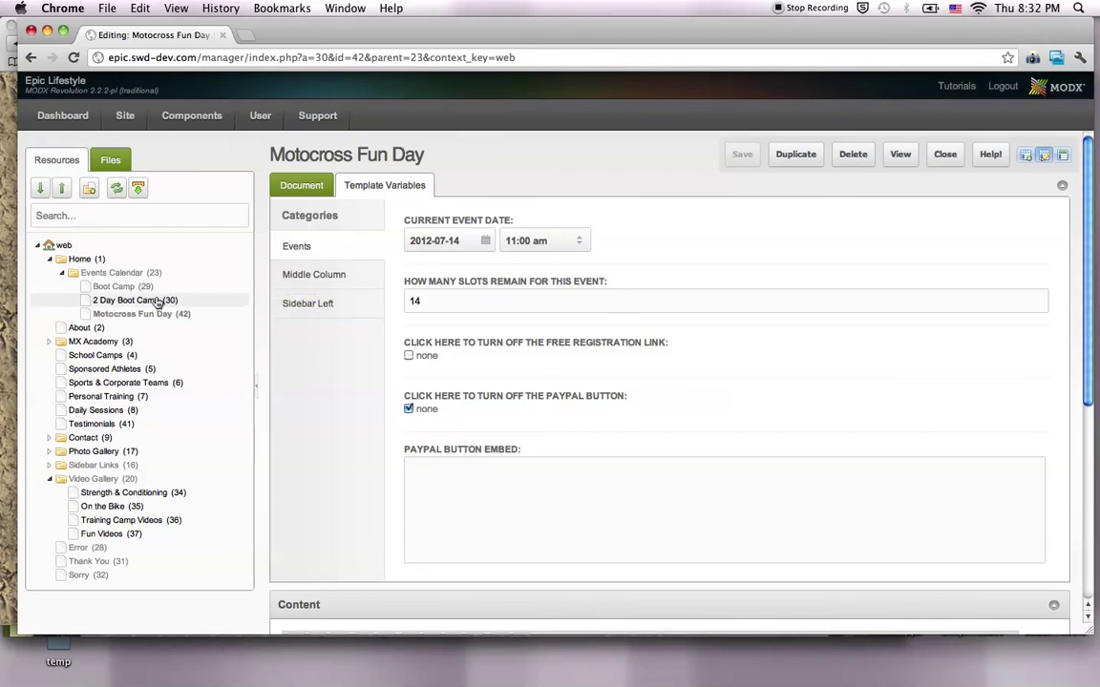
Collapse and re-expand Home and Events Calendar in the resource tree, then open Events Calendar's context menu
{"action": "left_click", "coordinate": [49, 259]}
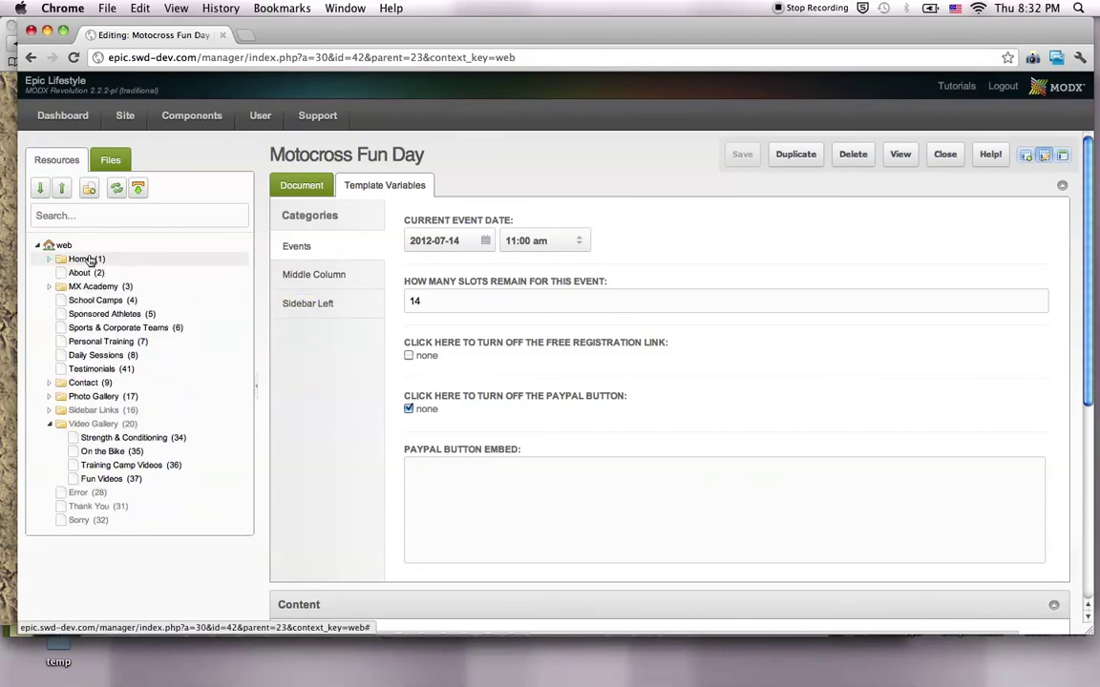
{"action": "left_click", "coordinate": [52, 261]}
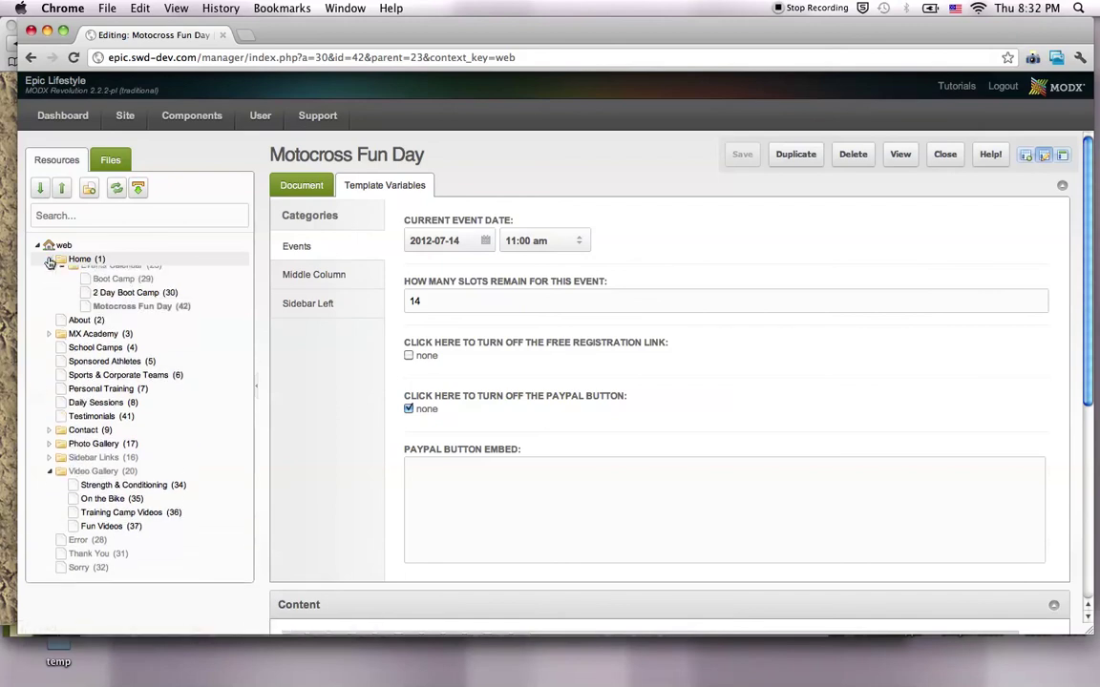
{"action": "left_click", "coordinate": [59, 274]}
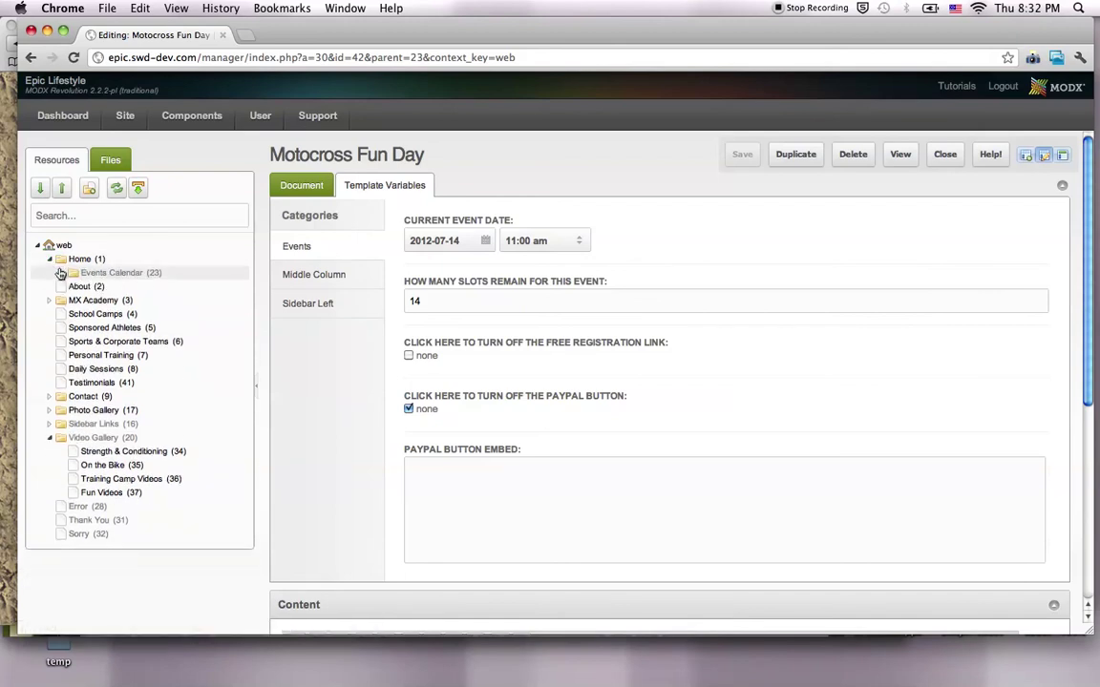
{"action": "left_click", "coordinate": [59, 274]}
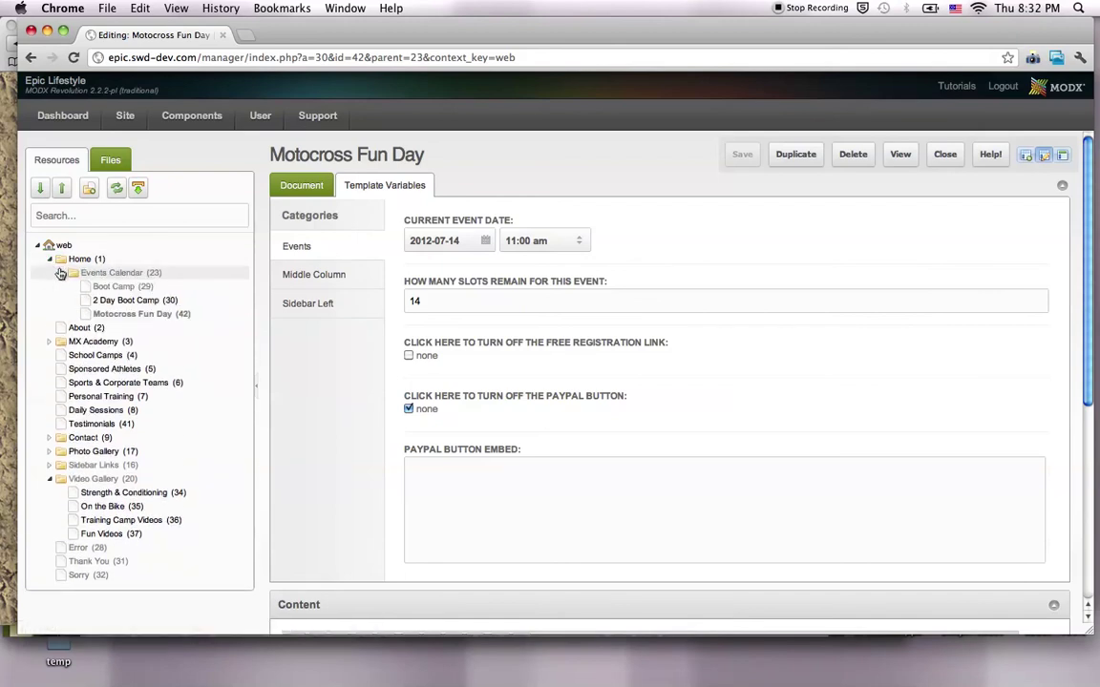
{"action": "right_click", "coordinate": [121, 276]}
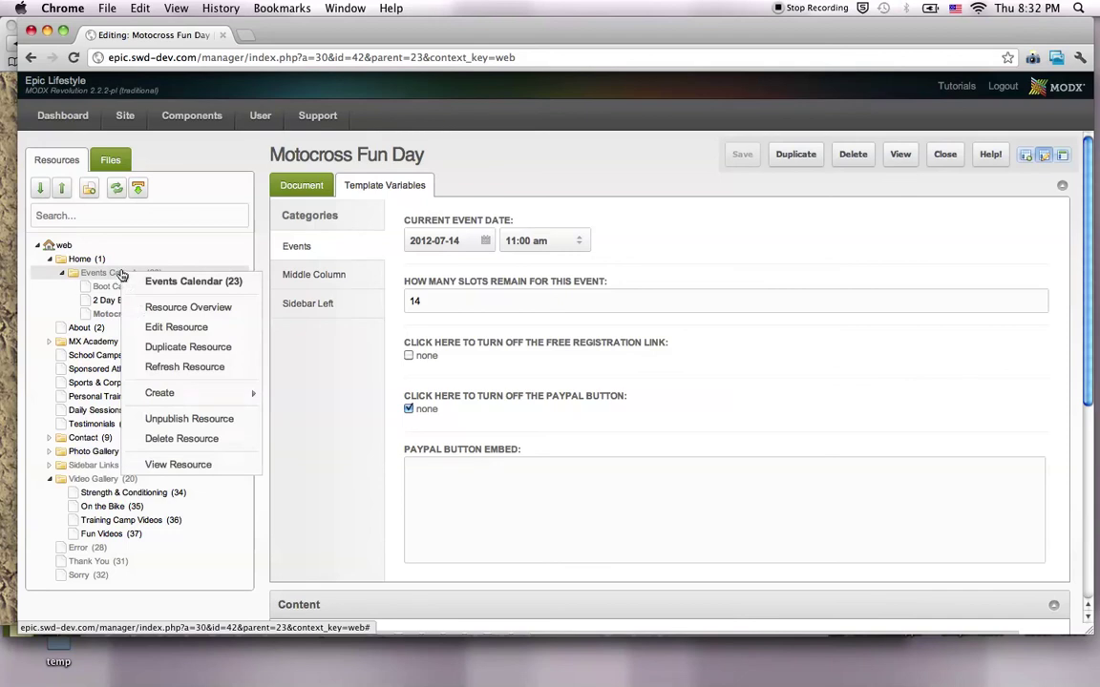
{"action": "mouse_move", "coordinate": [196, 396]}
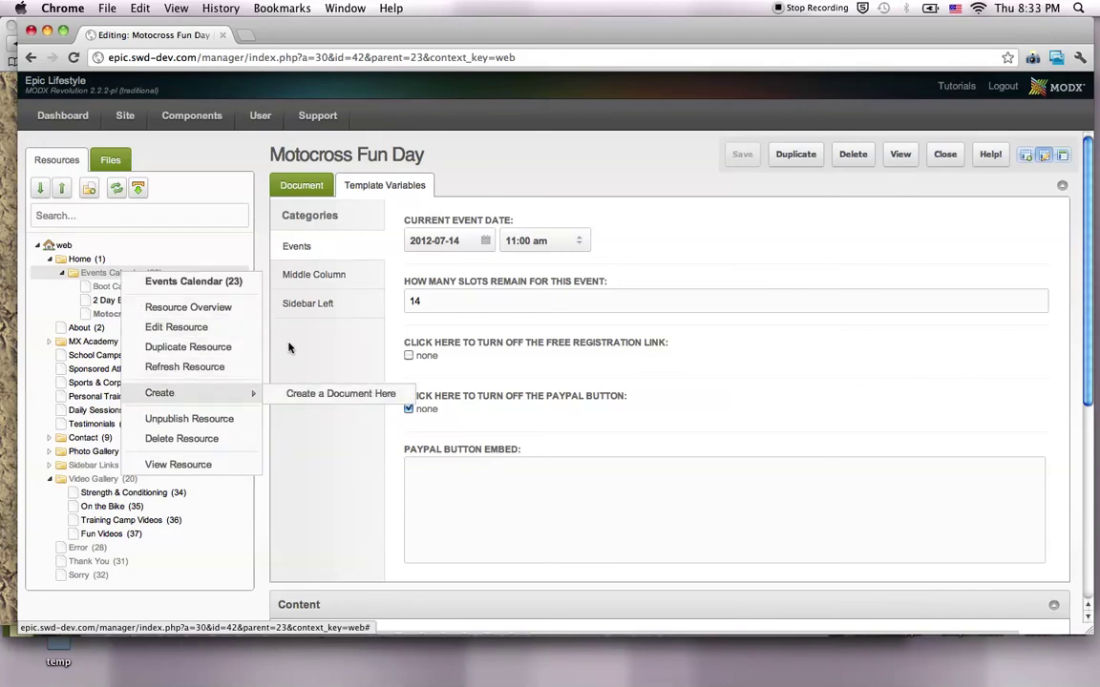
Check the Document tab, then return to Motocross Fun Day's Template Variables showing free registration on
{"action": "left_click", "coordinate": [302, 185]}
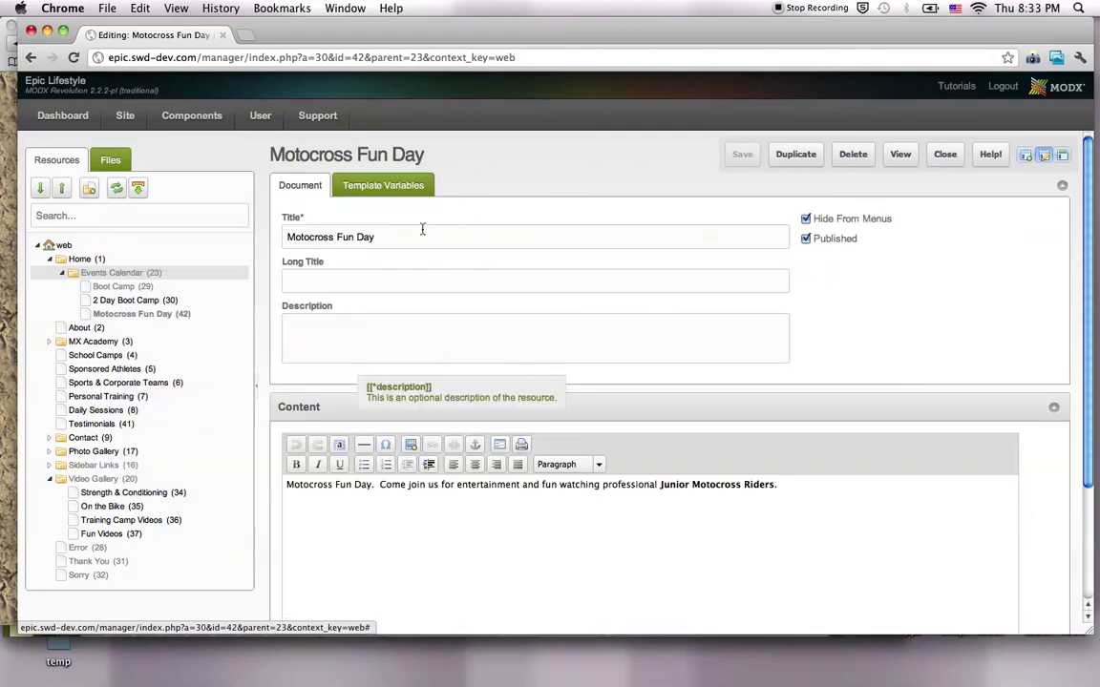
{"action": "left_click", "coordinate": [380, 191]}
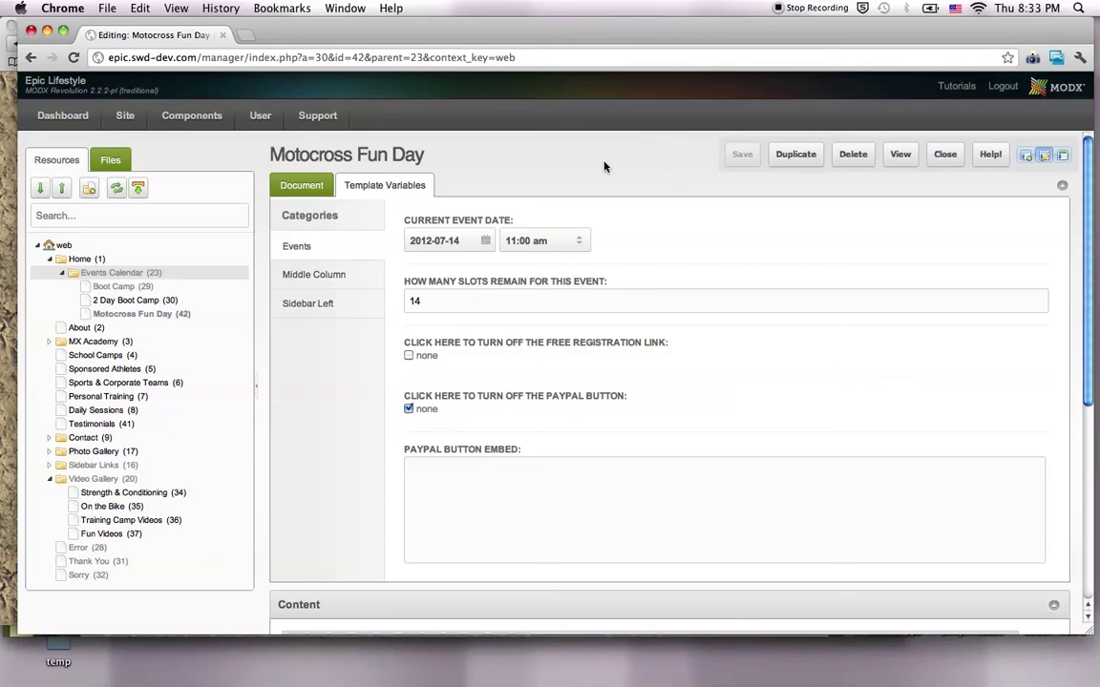
{"action": "mouse_move", "coordinate": [671, 669]}
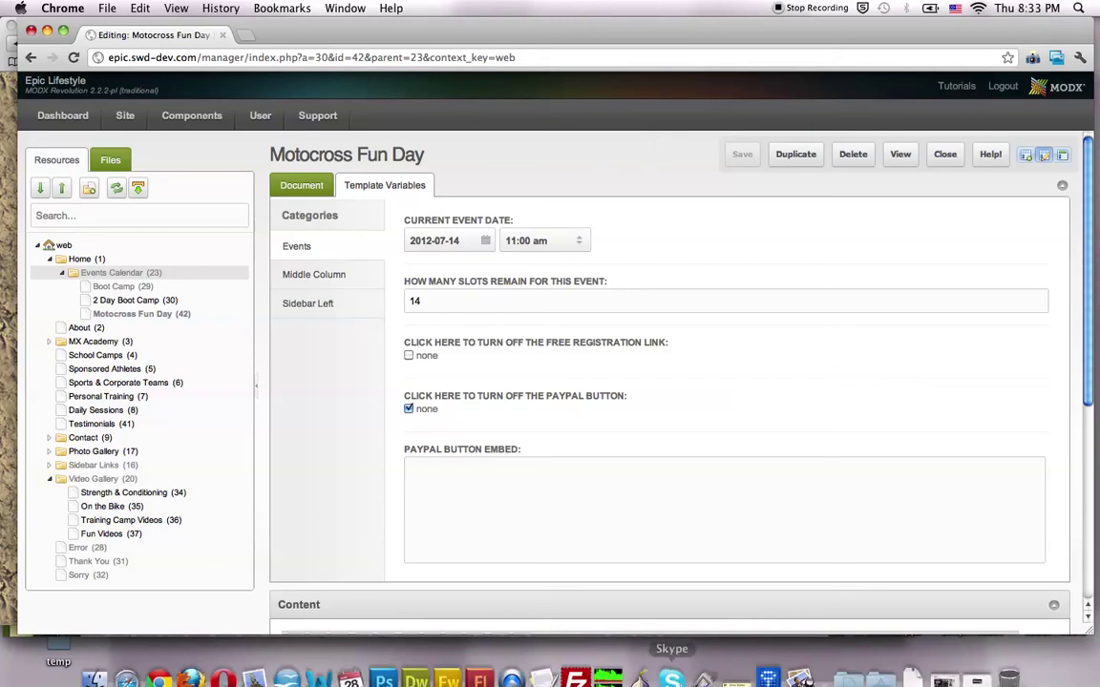